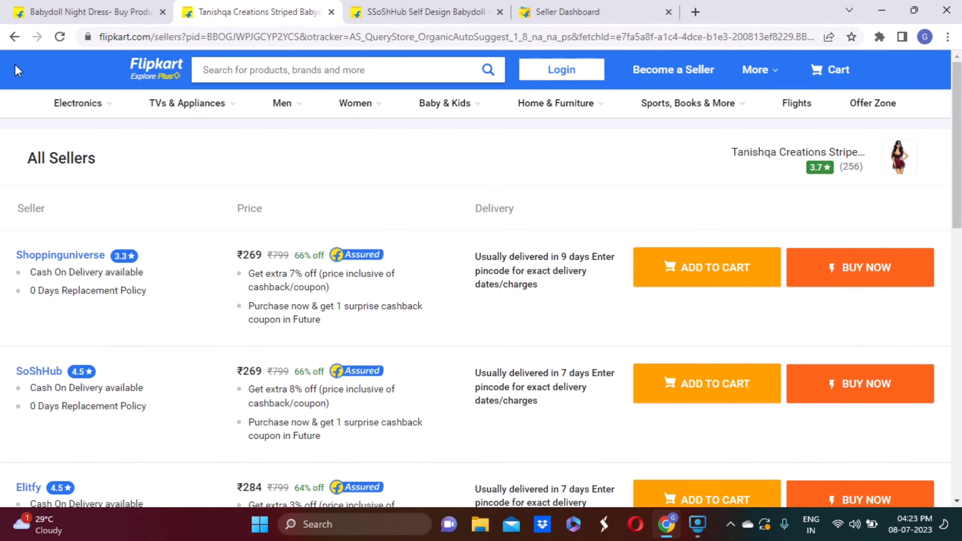
Return to the Tanishqa Creations striped babydoll product page and check its delivery and seller details.
{"action": "left_click", "coordinate": [13, 37]}
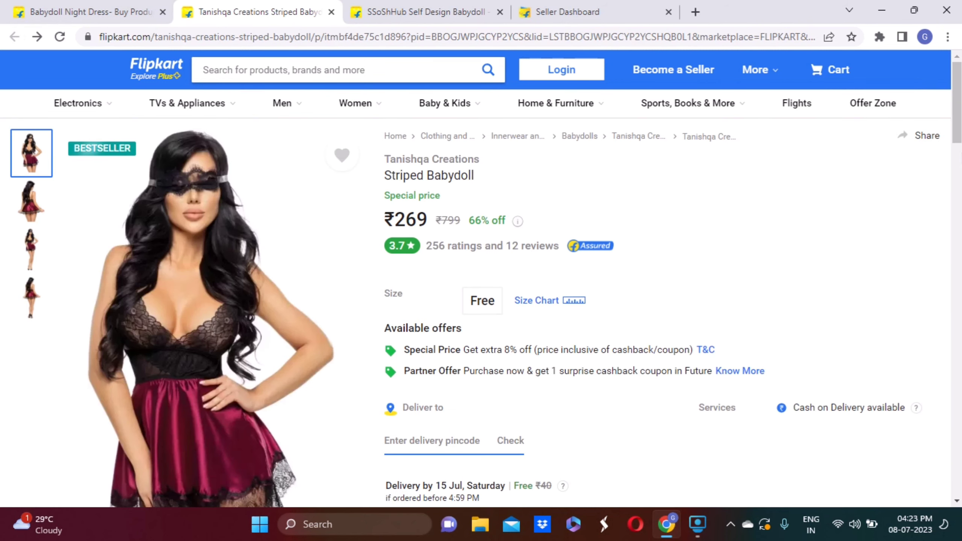
{"action": "scroll", "coordinate": [402, 226], "scroll_direction": "down", "scroll_amount": 9}
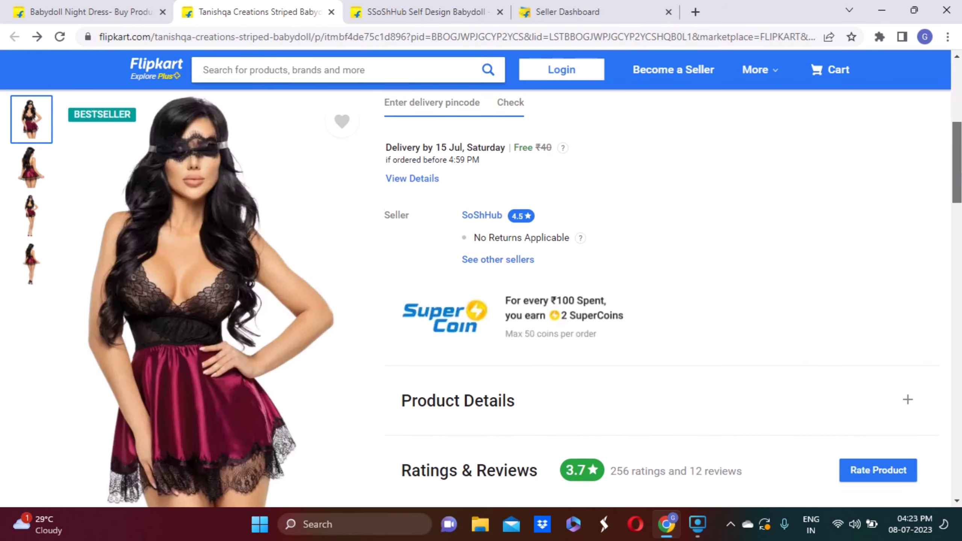
{"action": "scroll", "coordinate": [625, 180], "scroll_direction": "up", "scroll_amount": 7}
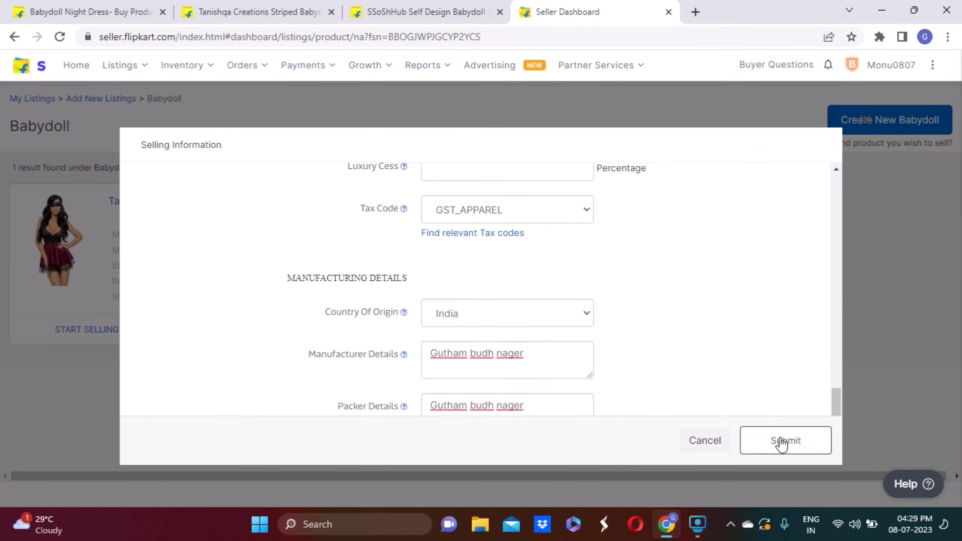
Submit the selling information for the babydoll listing.
{"action": "left_click", "coordinate": [782, 444]}
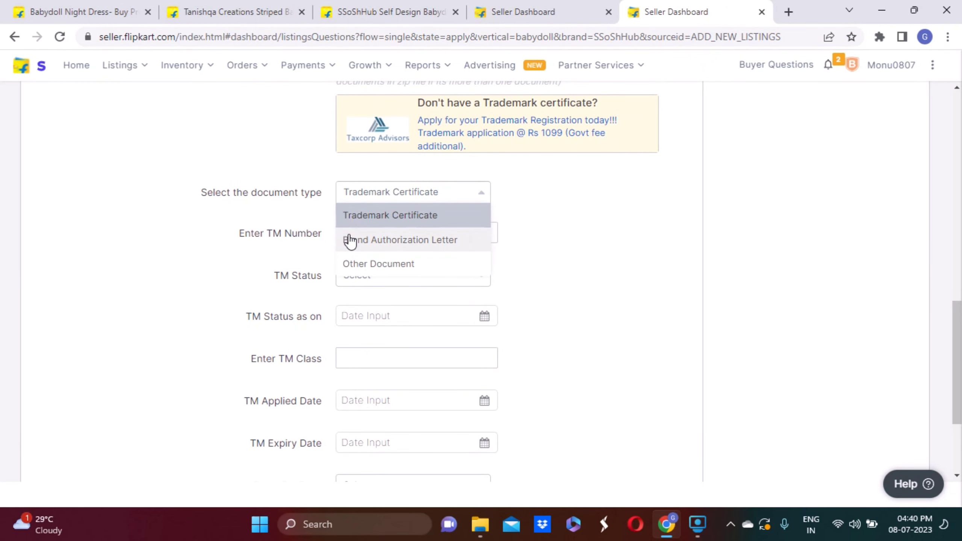
Choose Brand Authorization Letter as the document type in the SSoShHub brand application and check its BAL expiry date field.
{"action": "left_click", "coordinate": [350, 240]}
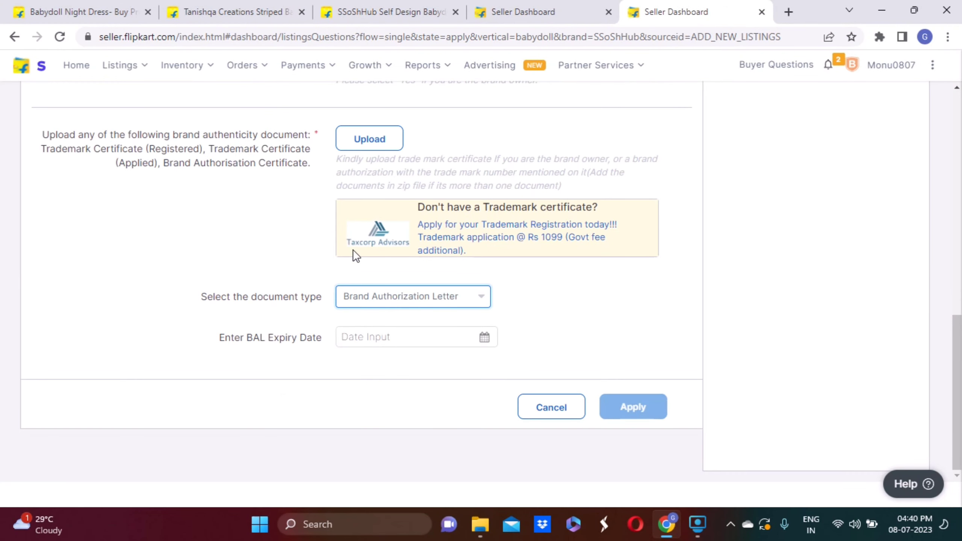
{"action": "left_click", "coordinate": [362, 344]}
{"action": "left_click", "coordinate": [608, 303]}
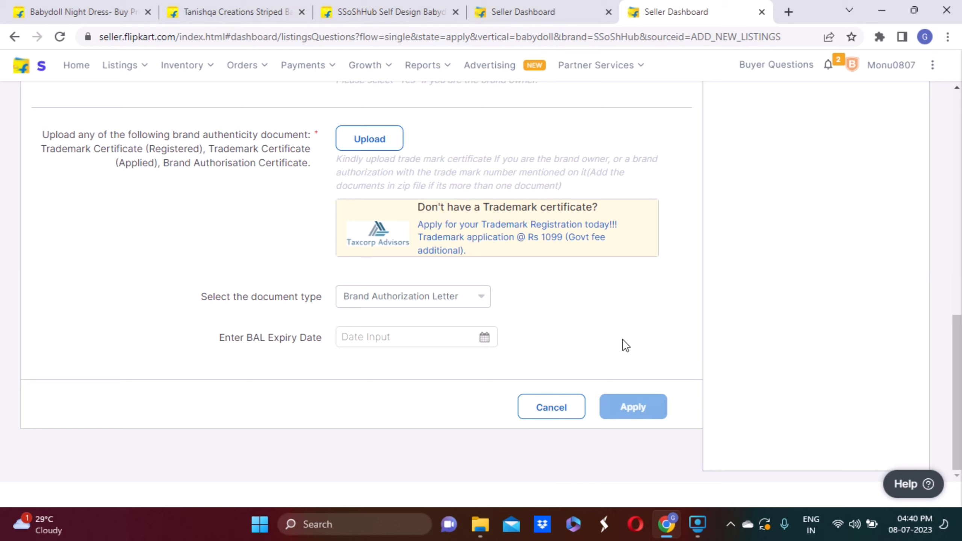
{"action": "left_click_drag", "start_coordinate": [957, 379], "coordinate": [957, 159]}
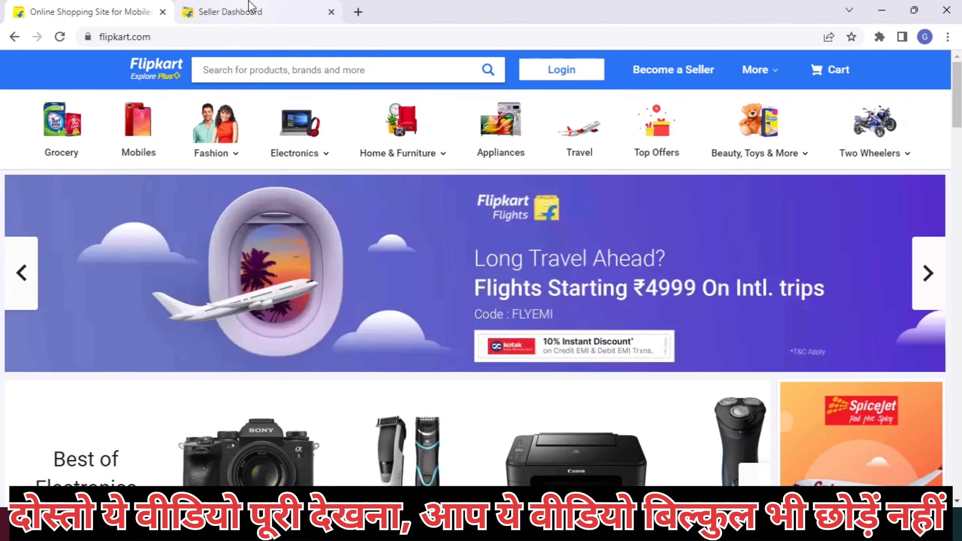
Switch to the seller dashboard's Add New Listings page and examine the options for creating listings.
{"action": "left_click", "coordinate": [249, 6]}
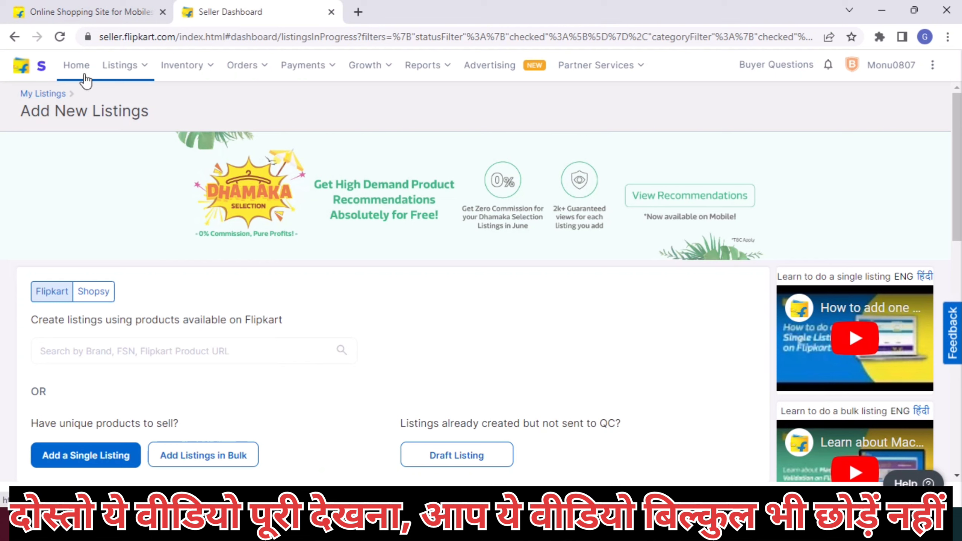
{"action": "left_click", "coordinate": [113, 71]}
{"action": "left_click_drag", "start_coordinate": [957, 227], "coordinate": [957, 258]}
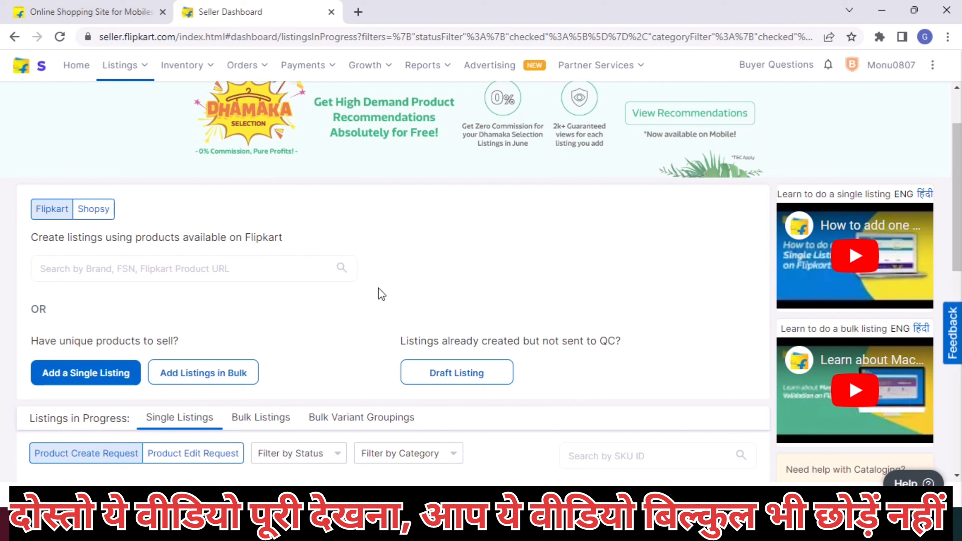
Search the Flipkart store for "babydoll night dress" in Babydolls and open the bestselling black SSoShHub Self Design Babydoll.
{"action": "left_click", "coordinate": [135, 10]}
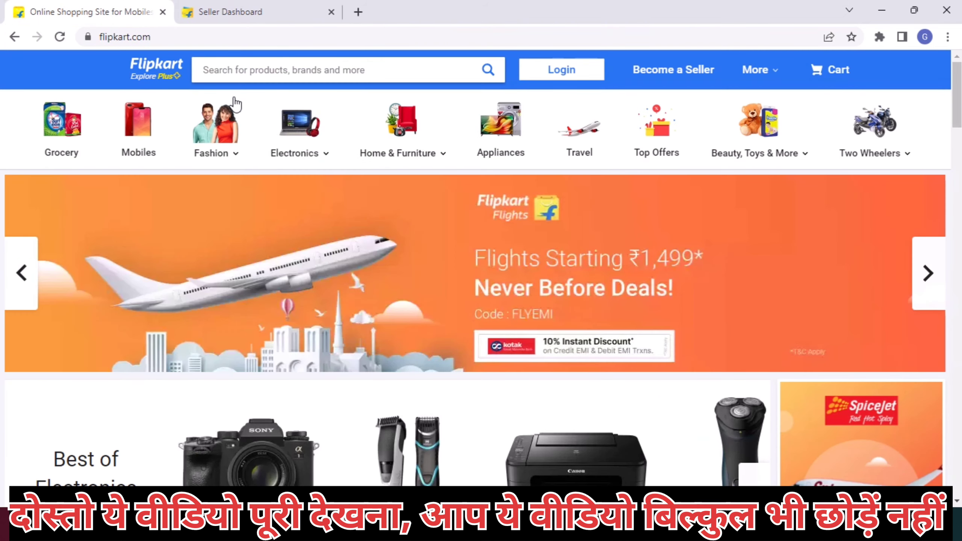
{"action": "left_click", "coordinate": [244, 76]}
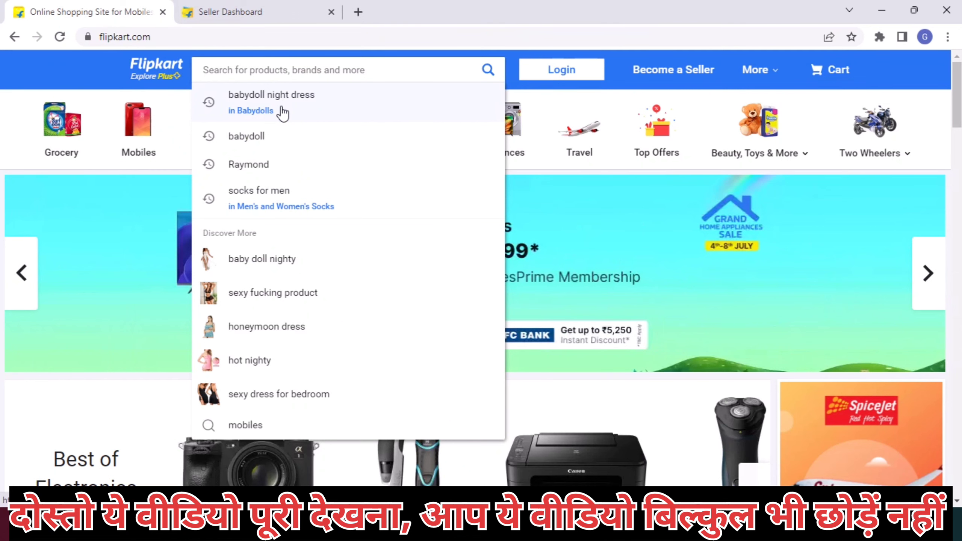
{"action": "left_click", "coordinate": [281, 107]}
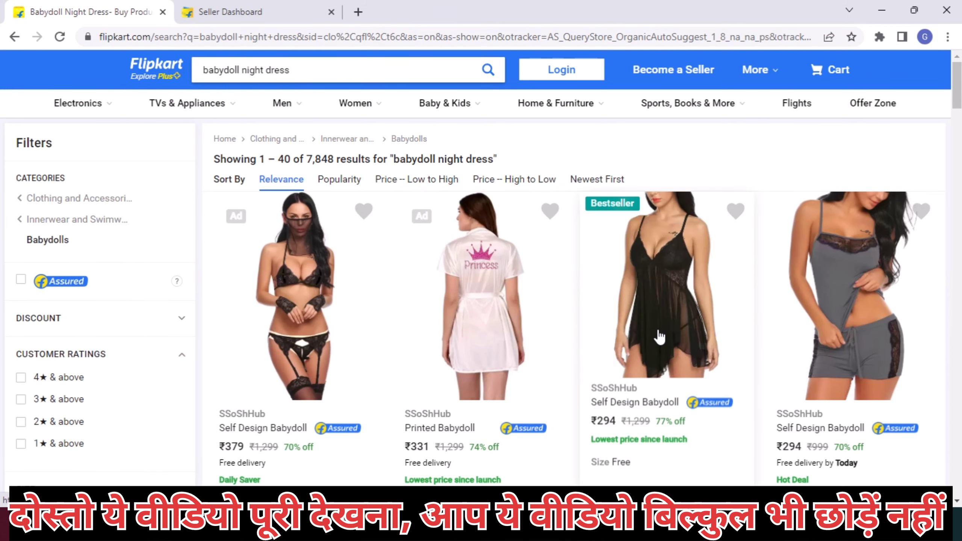
{"action": "left_click", "coordinate": [661, 316]}
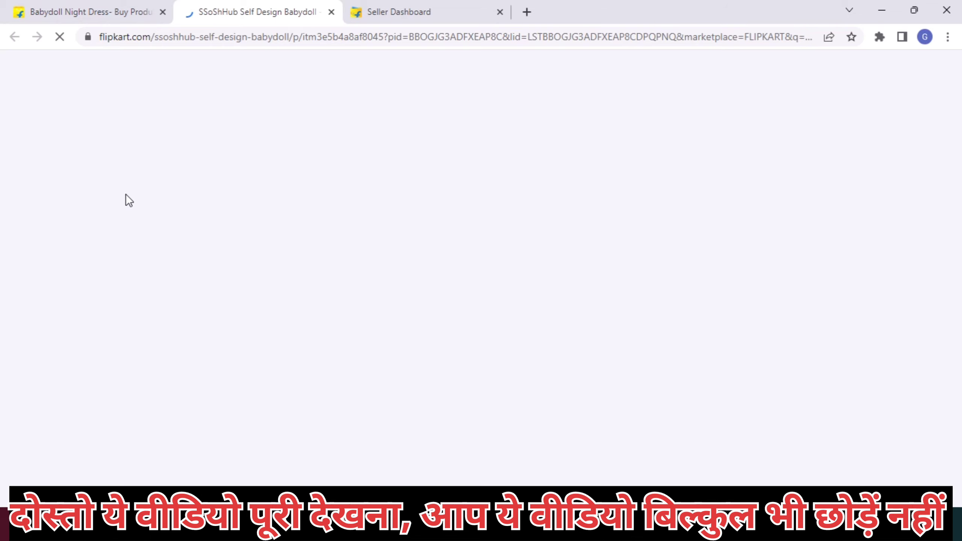
Go back to the search results and open the Tanishqa Creations Striped Babydoll.
{"action": "left_click", "coordinate": [83, 3]}
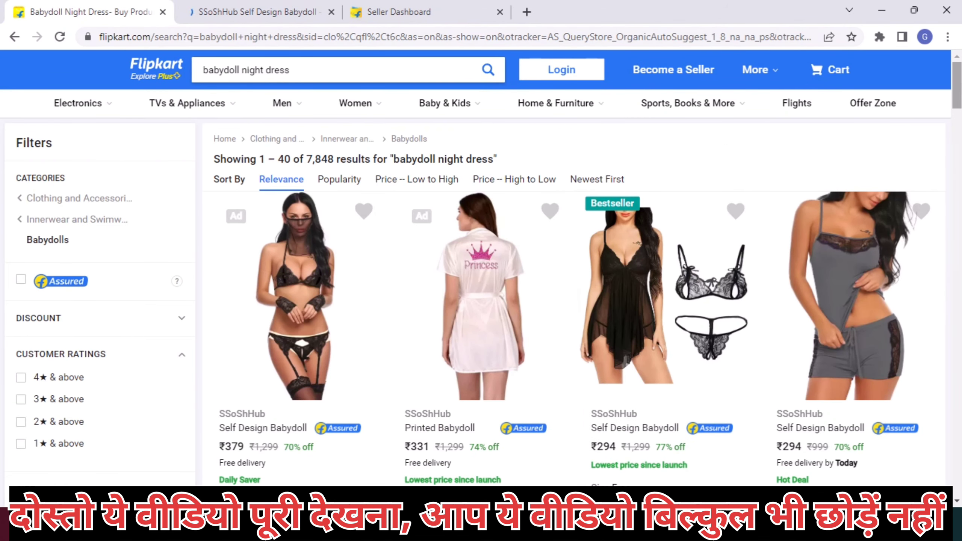
{"action": "scroll", "coordinate": [481, 288], "scroll_direction": "down", "scroll_amount": 10}
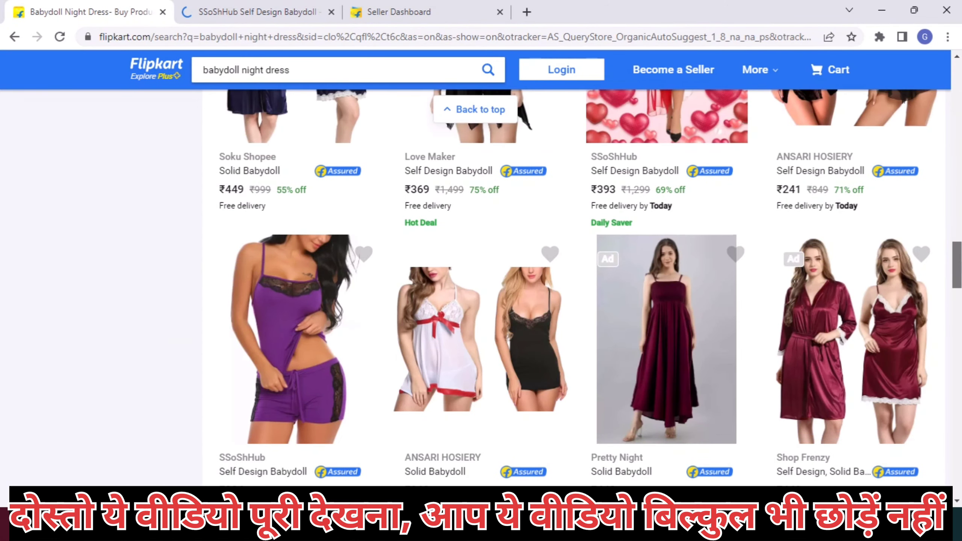
{"action": "scroll", "coordinate": [481, 288], "scroll_direction": "down", "scroll_amount": 20}
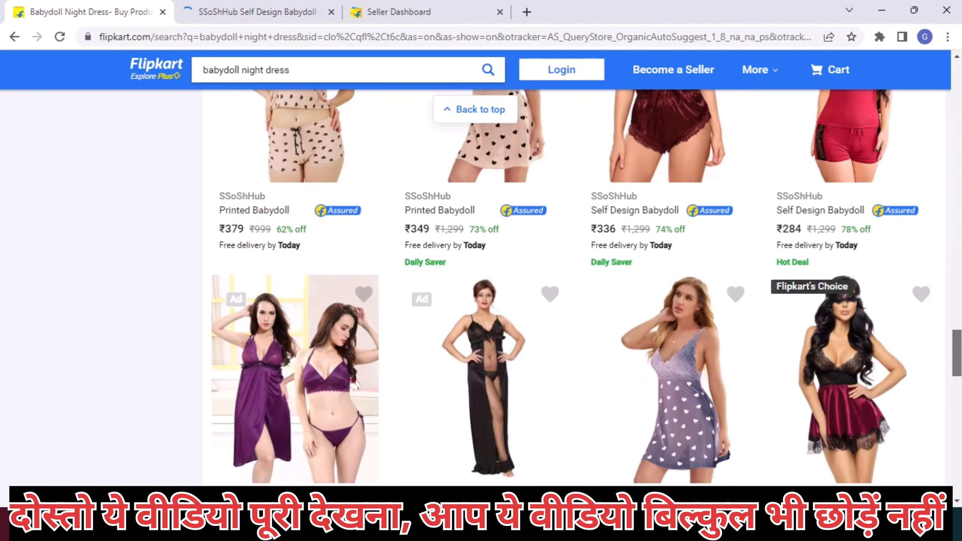
{"action": "scroll", "coordinate": [837, 297], "scroll_direction": "down", "scroll_amount": 7}
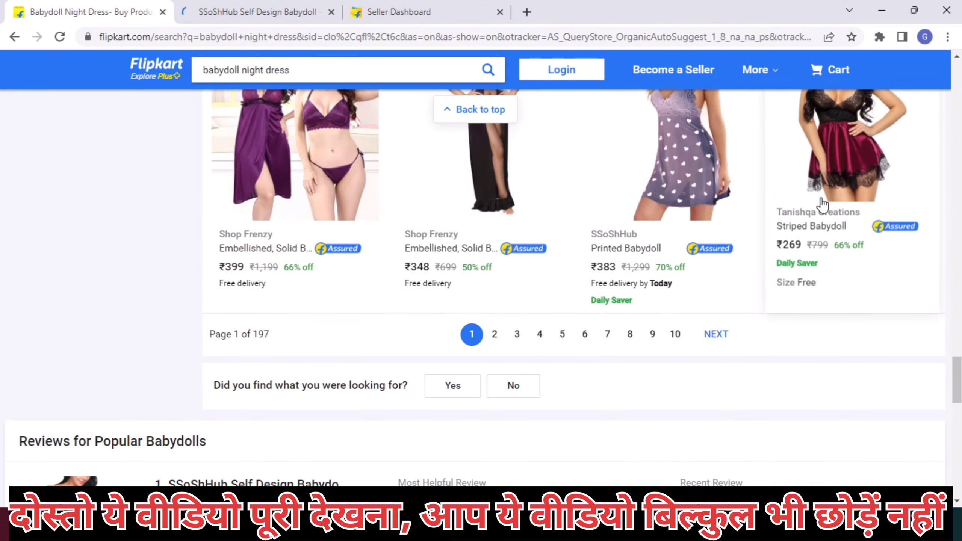
{"action": "left_click", "coordinate": [828, 185]}
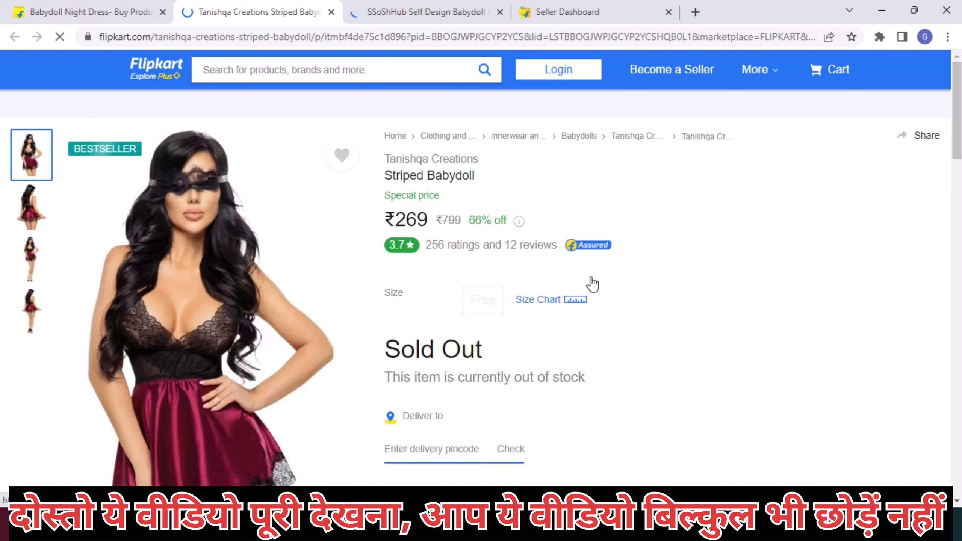
Compare the two opened product pages and show the other sellers of the Tanishqa Creations Striped Babydoll.
{"action": "scroll", "coordinate": [652, 268], "scroll_direction": "down", "scroll_amount": 6}
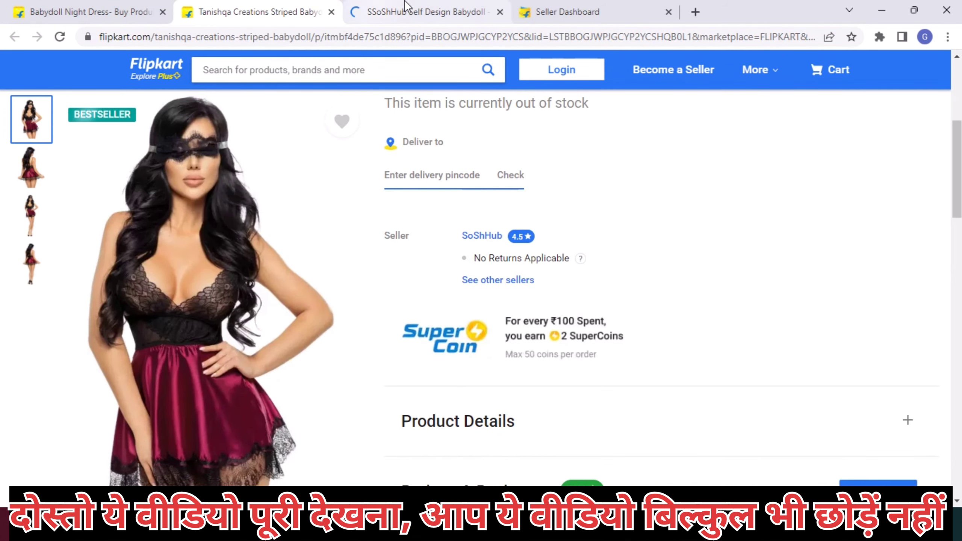
{"action": "left_click", "coordinate": [424, 12]}
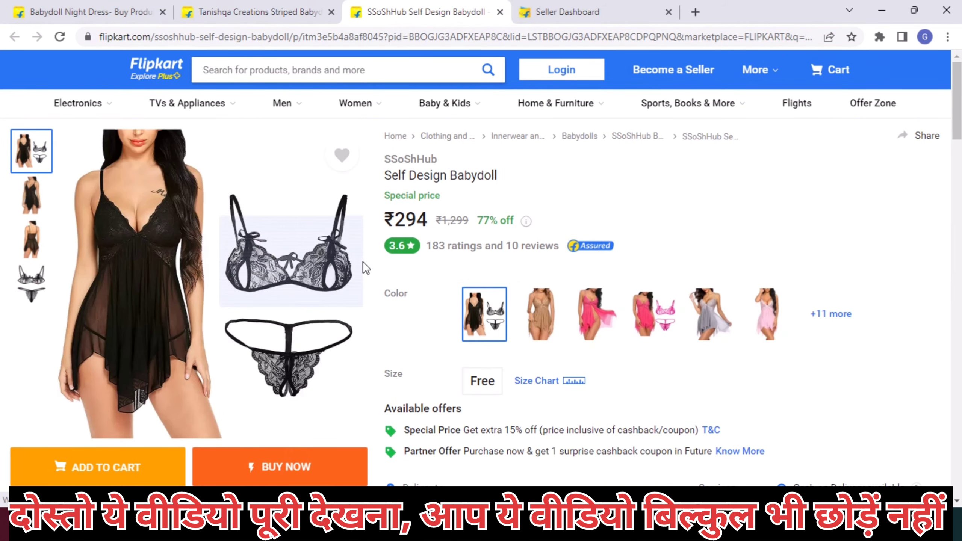
{"action": "left_click", "coordinate": [201, 6]}
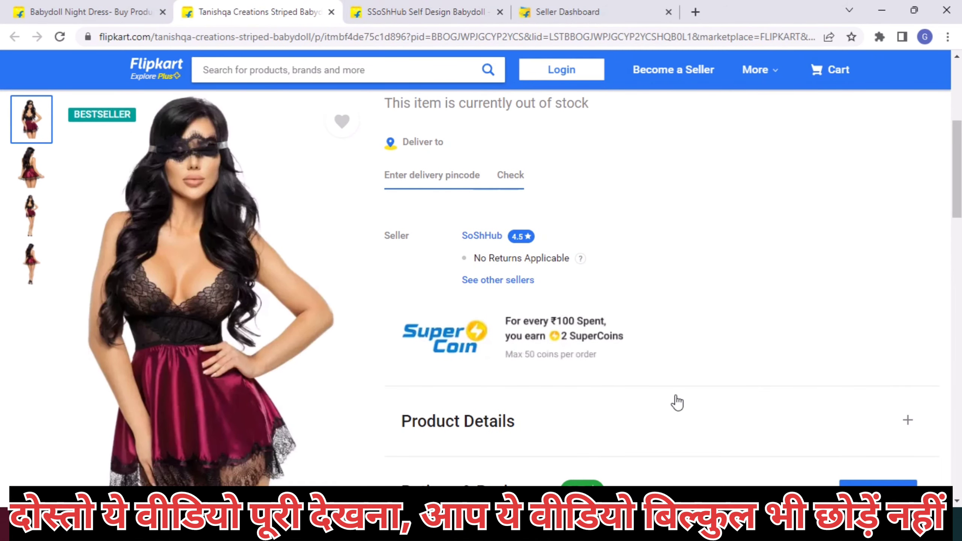
{"action": "left_click", "coordinate": [499, 281]}
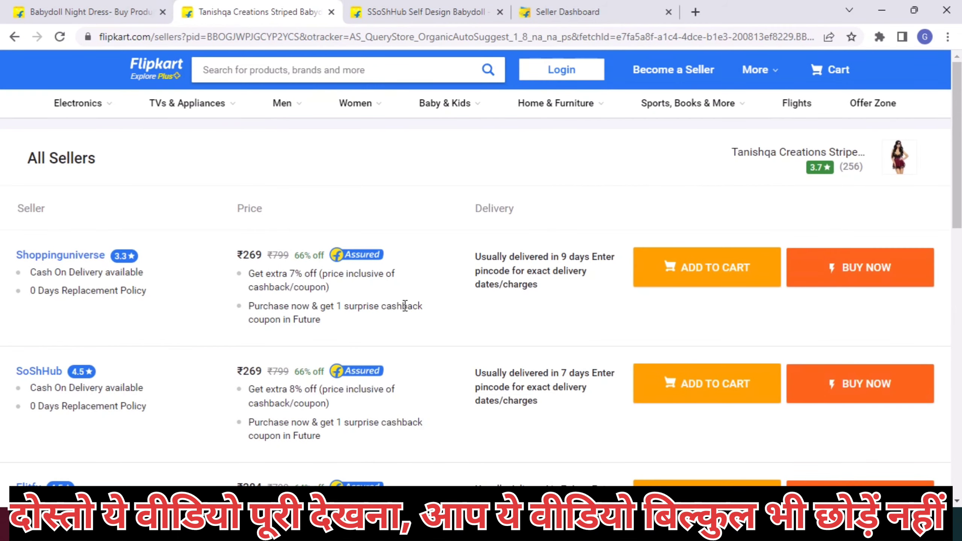
Review the sellers, ratings, prices and delivery times in the striped babydoll's full seller list.
{"action": "scroll", "coordinate": [956, 159], "scroll_direction": "down", "scroll_amount": 1}
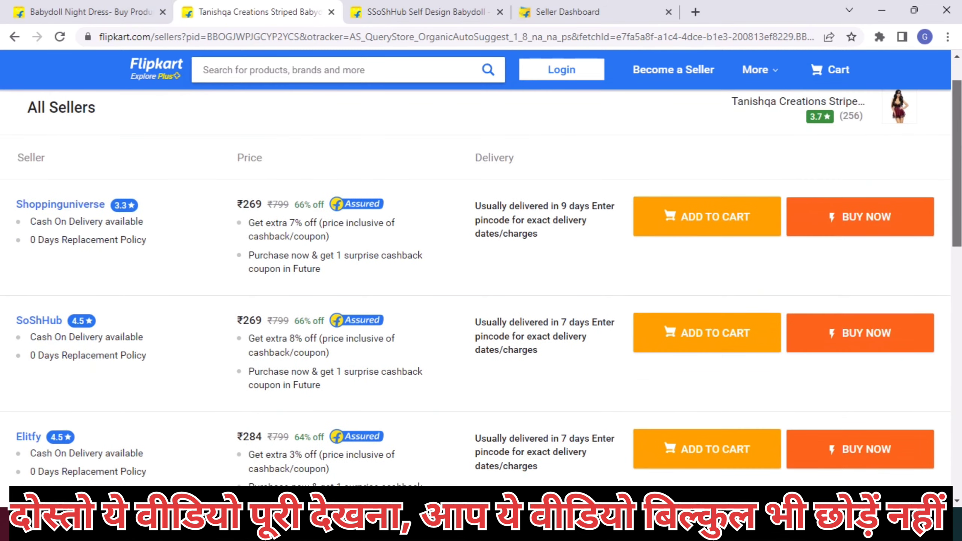
{"action": "scroll", "coordinate": [394, 192], "scroll_direction": "down", "scroll_amount": 1}
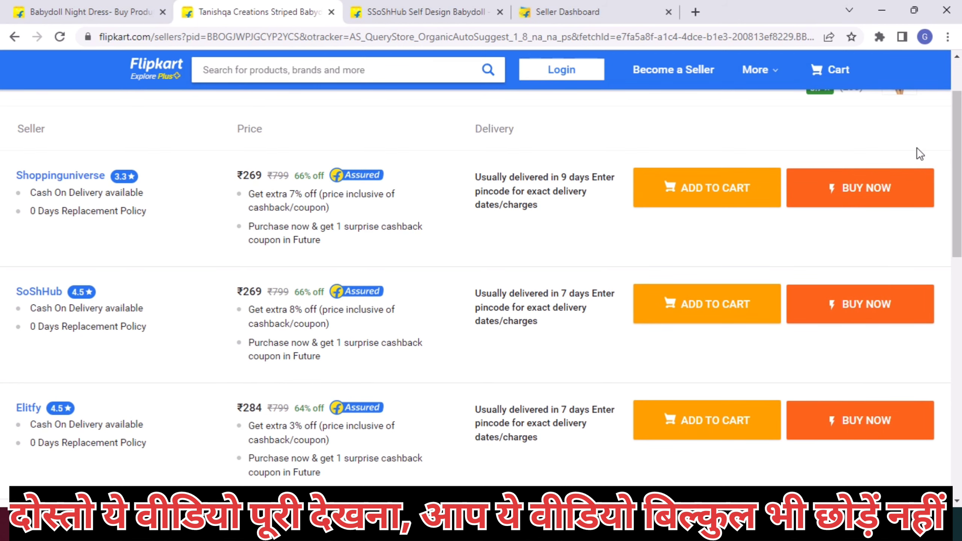
{"action": "left_click_drag", "start_coordinate": [957, 148], "coordinate": [957, 275]}
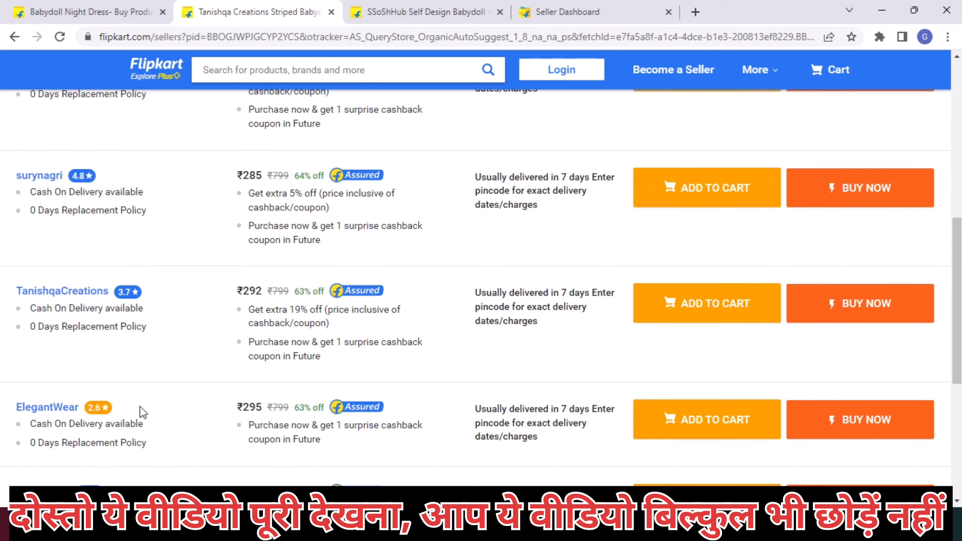
{"action": "scroll", "coordinate": [481, 288], "scroll_direction": "down", "scroll_amount": 4}
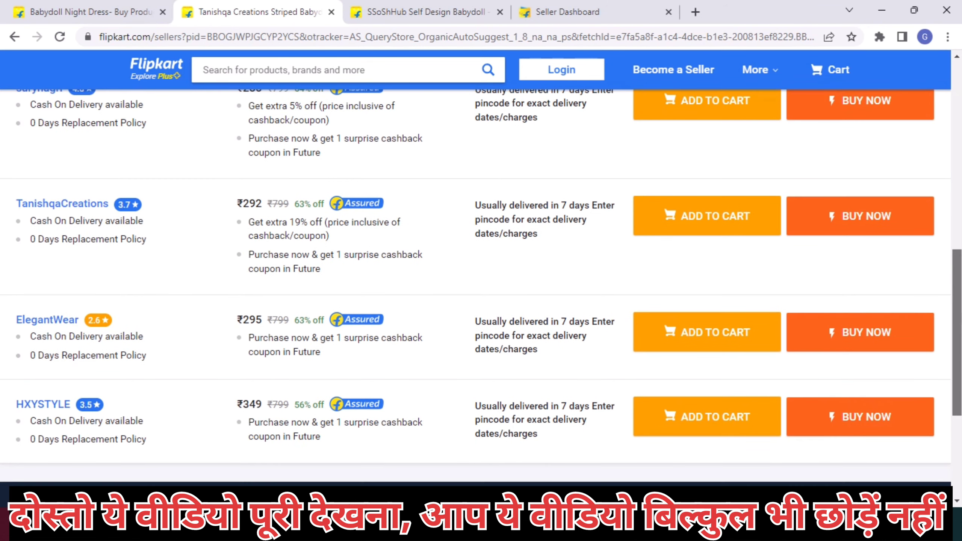
{"action": "scroll", "coordinate": [701, 171], "scroll_direction": "up", "scroll_amount": 10}
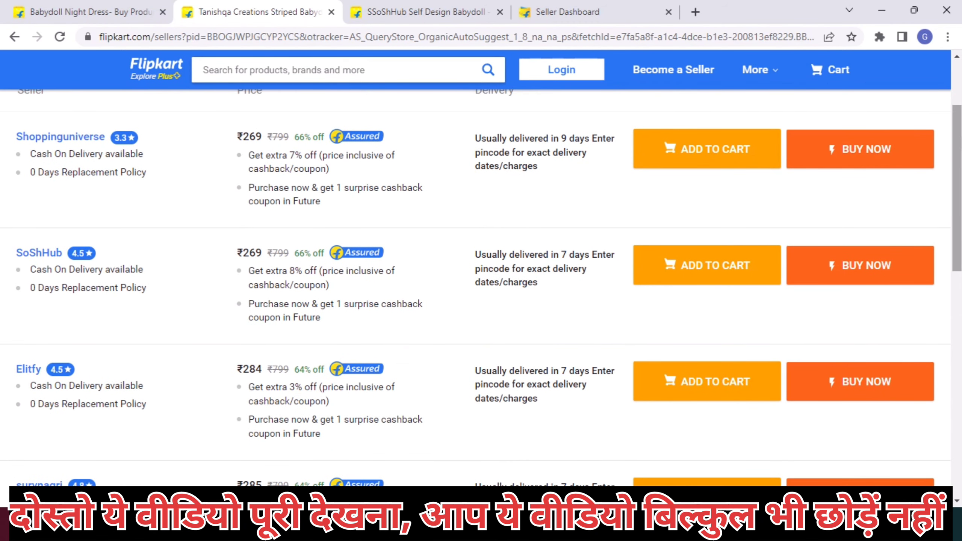
{"action": "scroll", "coordinate": [921, 84], "scroll_direction": "up", "scroll_amount": 3}
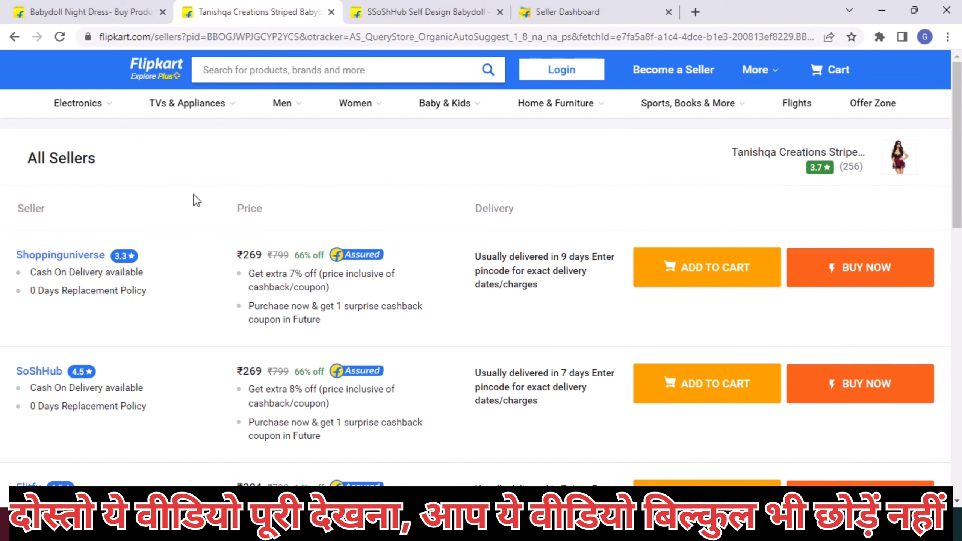
Go back from the seller list to the striped babydoll's product page and check its price and seller section.
{"action": "left_click", "coordinate": [13, 37]}
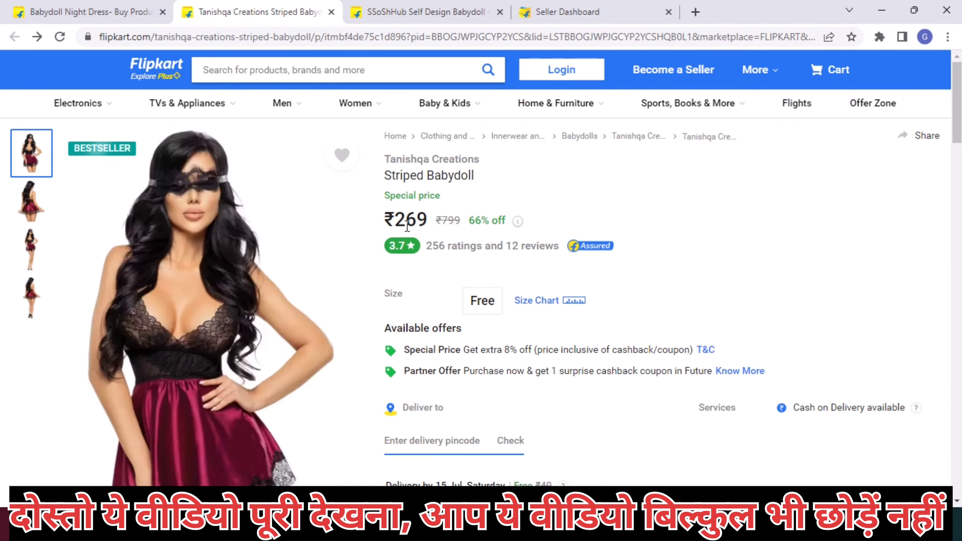
{"action": "scroll", "coordinate": [479, 238], "scroll_direction": "down", "scroll_amount": 7}
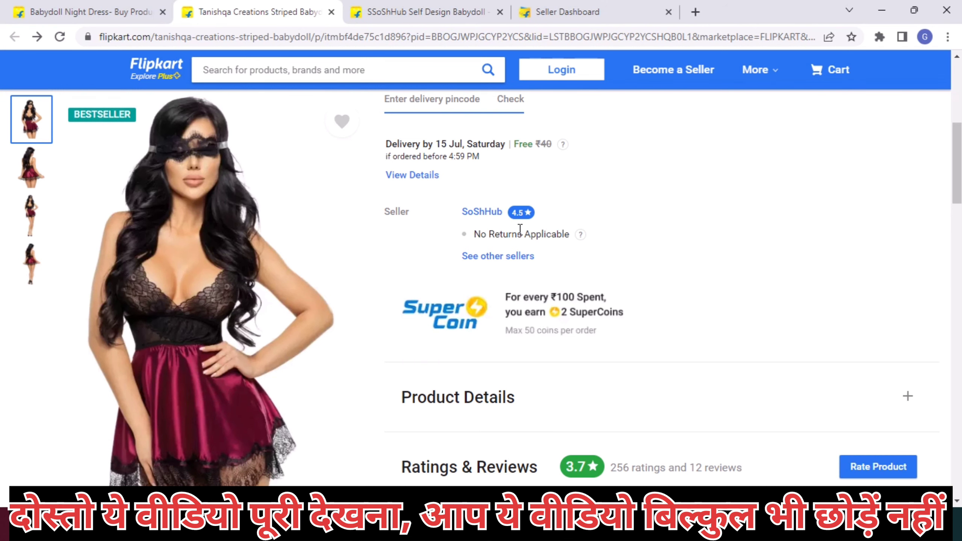
{"action": "left_click_drag", "start_coordinate": [959, 172], "coordinate": [960, 127]}
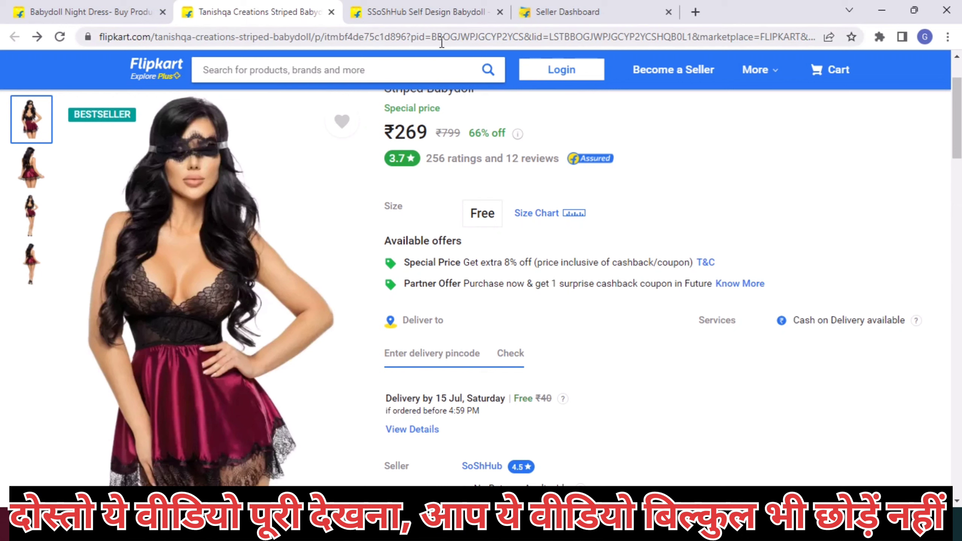
Copy the product ID BBOGJWPJGCYP2YCS from the striped babydoll's page address and switch to the seller dashboard.
{"action": "double_click", "coordinate": [488, 37]}
{"action": "key", "text": "ctrl+c"}
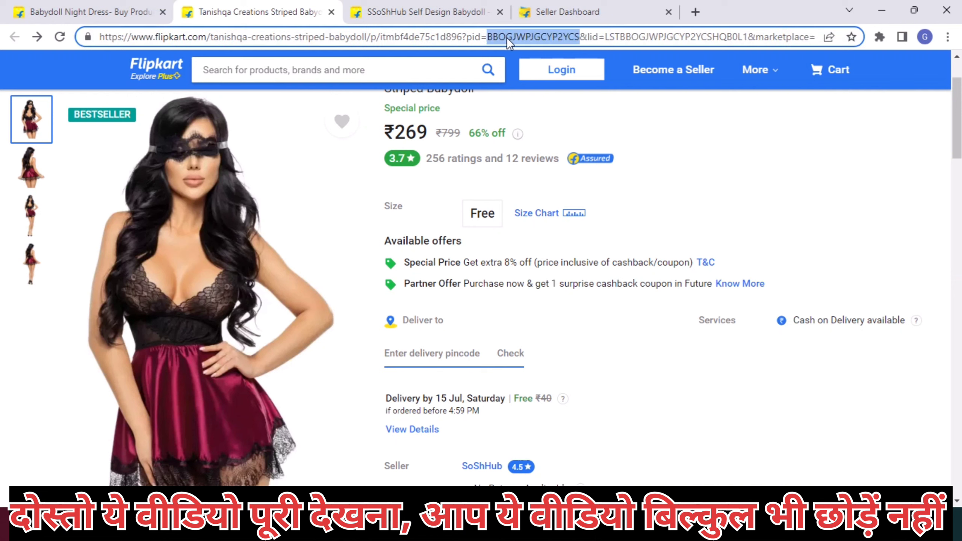
{"action": "right_click", "coordinate": [506, 38]}
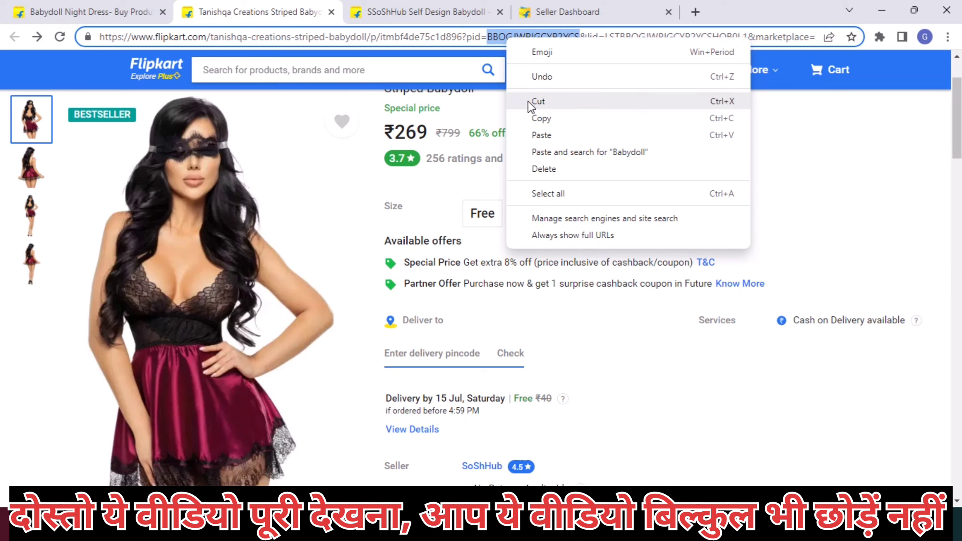
{"action": "left_click", "coordinate": [530, 111]}
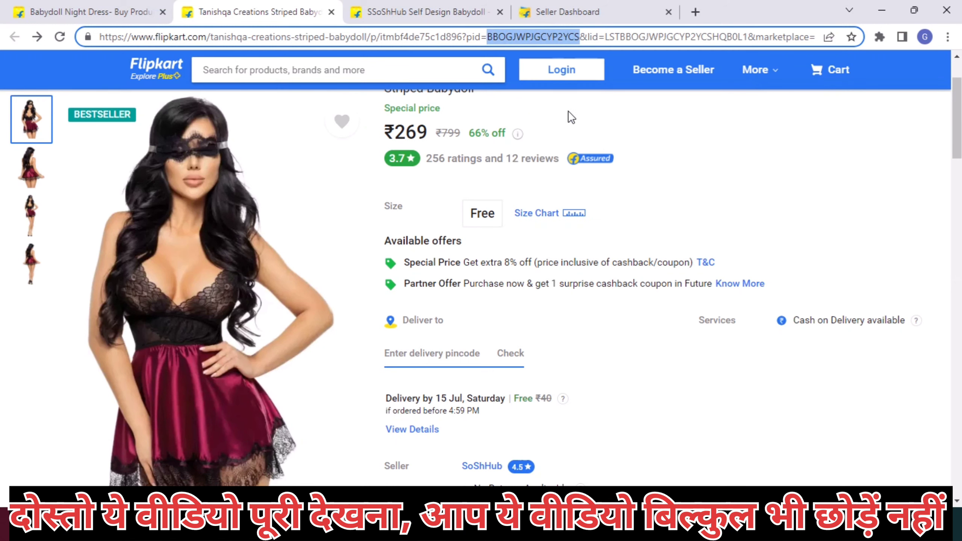
{"action": "left_click", "coordinate": [565, 11]}
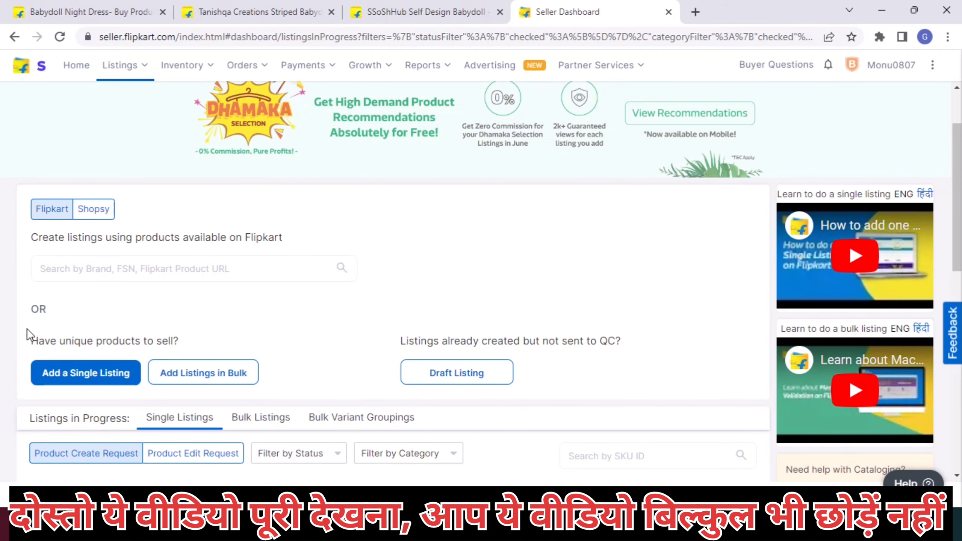
Search the products available on Flipkart for the product ID BBOGJWPJGCYP2YCS.
{"action": "left_click", "coordinate": [106, 276]}
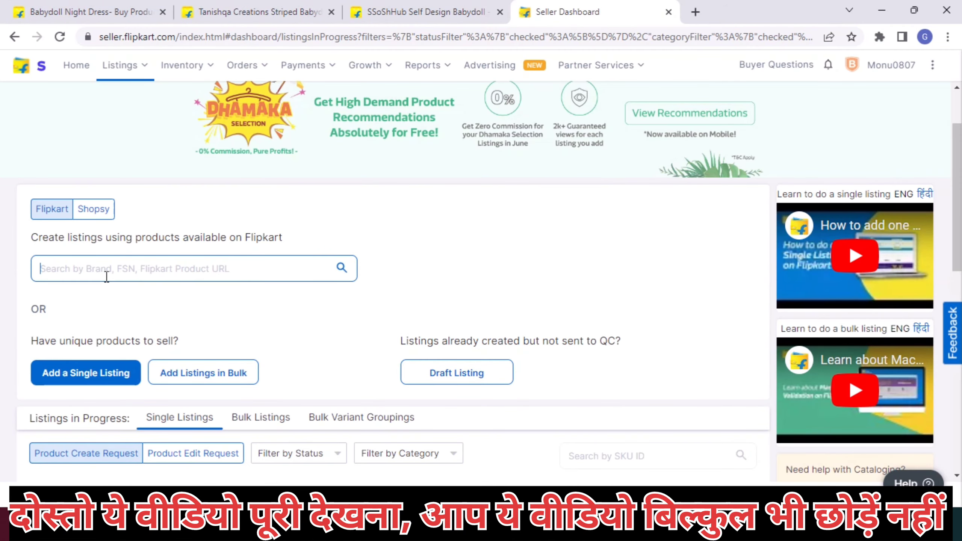
{"action": "key", "text": "ctrl+v"}
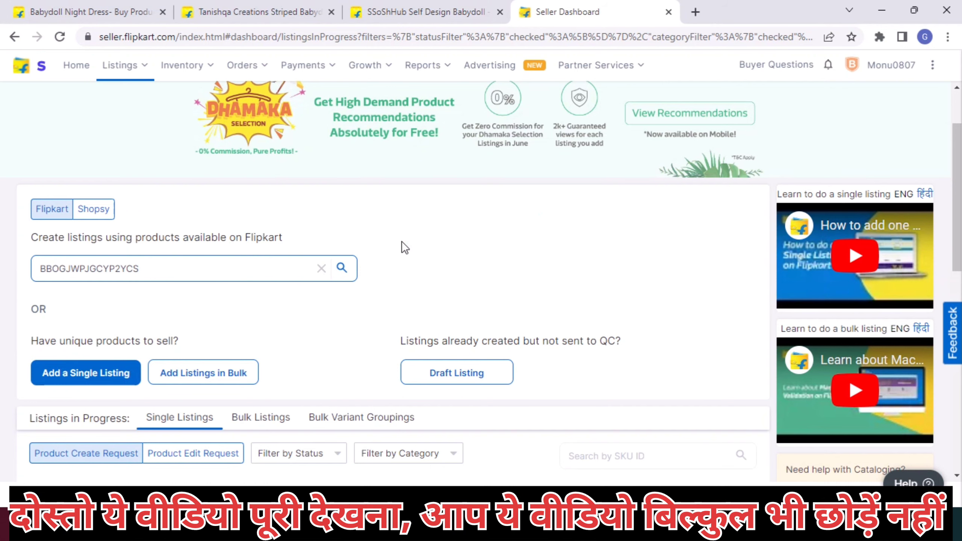
{"action": "key", "text": "Return"}
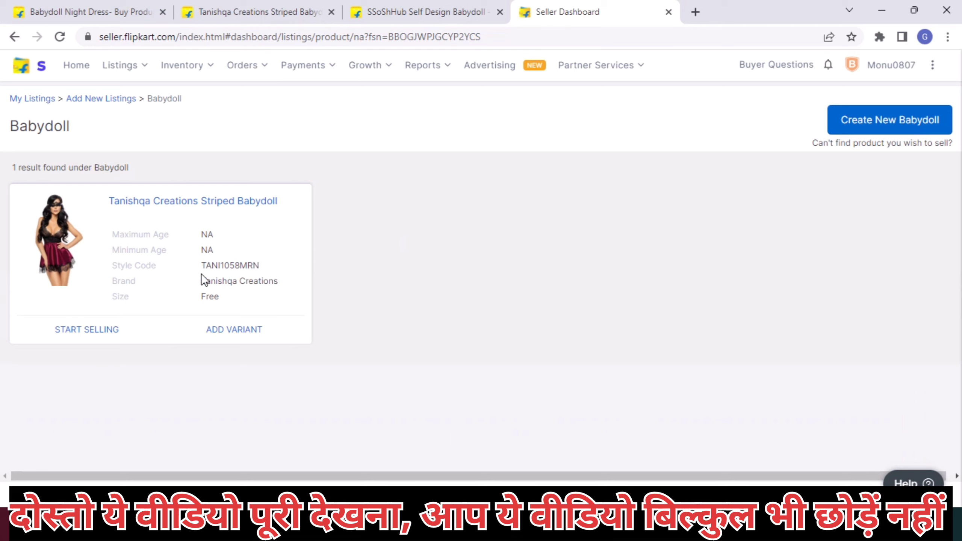
Copy the style code TANI1058MRN of the Tanishqa Creations Striped Babydoll and start selling that product.
{"action": "double_click", "coordinate": [220, 262]}
{"action": "key", "text": "ctrl+c"}
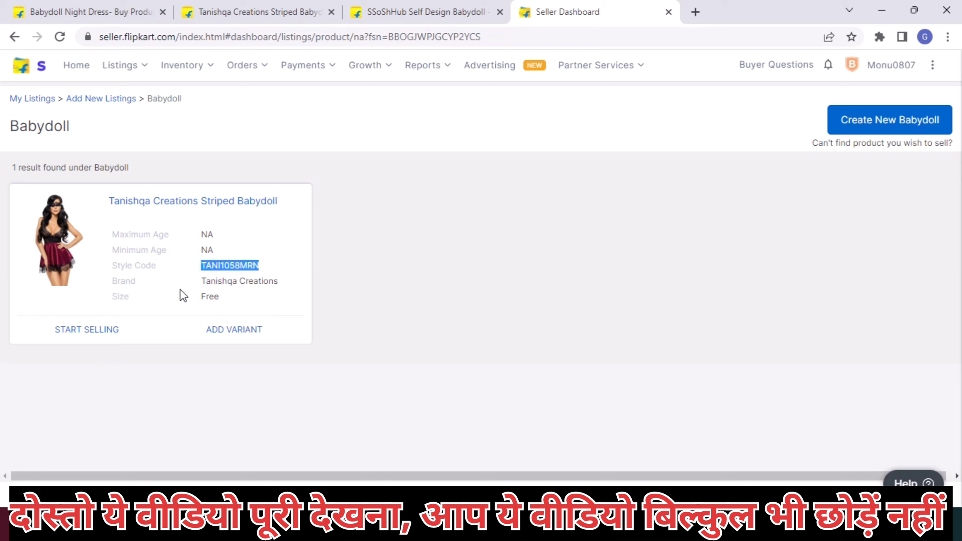
{"action": "left_click", "coordinate": [94, 330]}
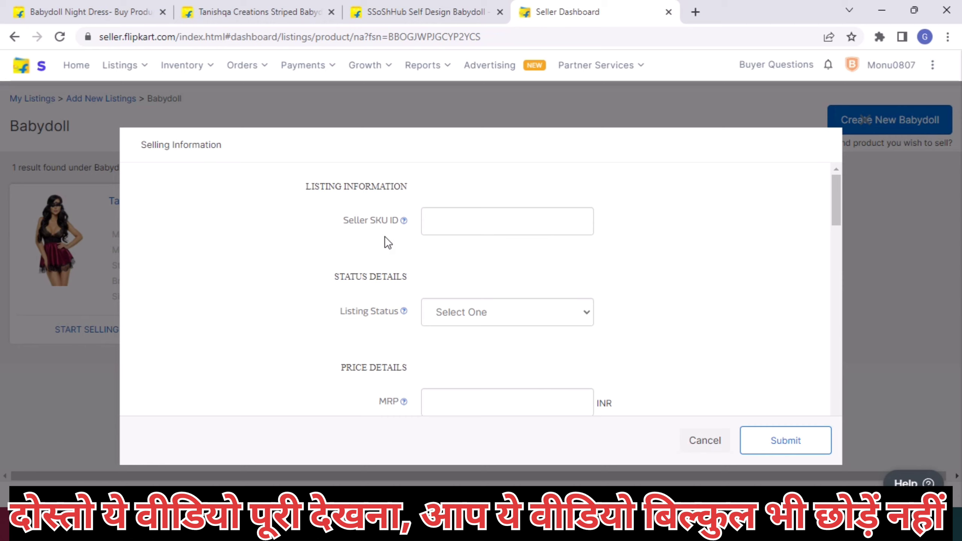
Set the seller SKU ID to TANI1058MRN-01 and the listing status to Active.
{"action": "left_click", "coordinate": [446, 227]}
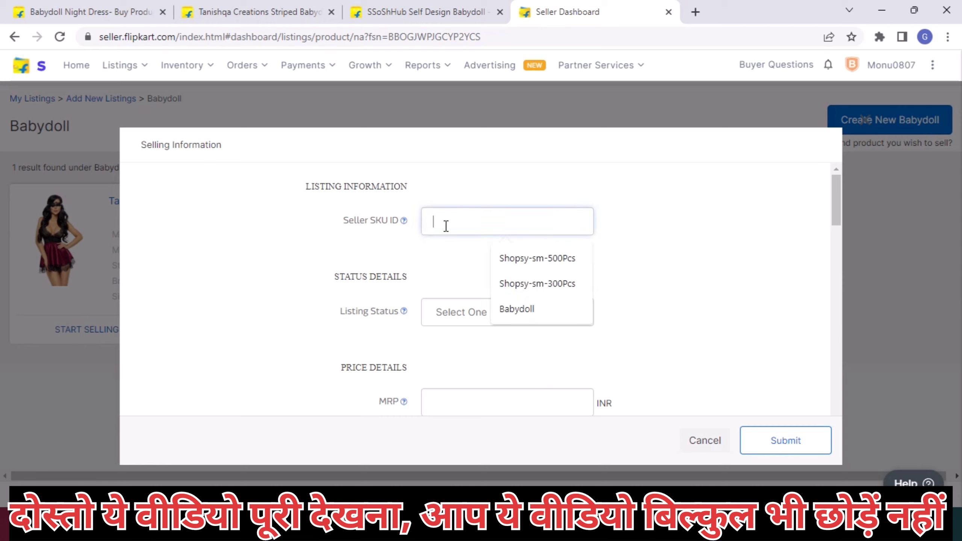
{"action": "key", "text": "ctrl+v"}
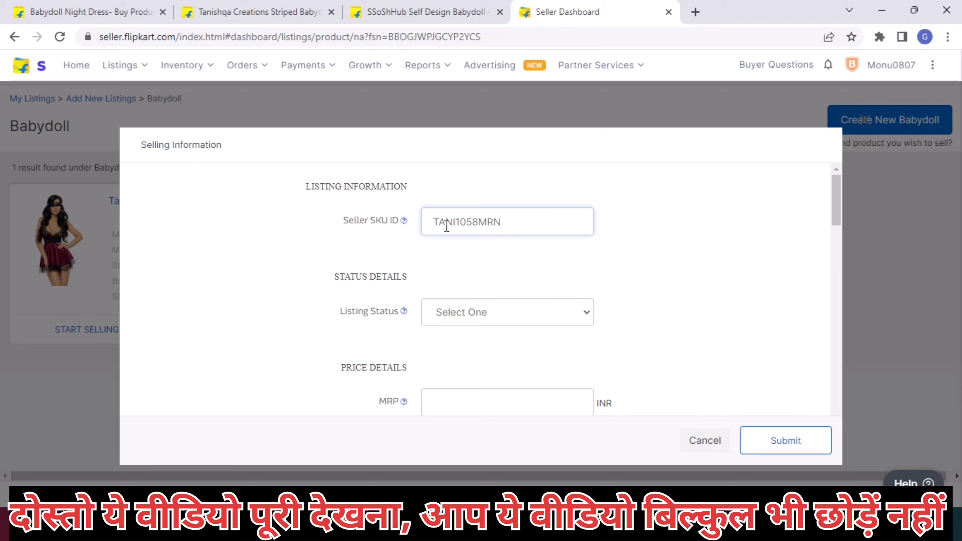
{"action": "type", "text": "-01"}
{"action": "left_click", "coordinate": [472, 269]}
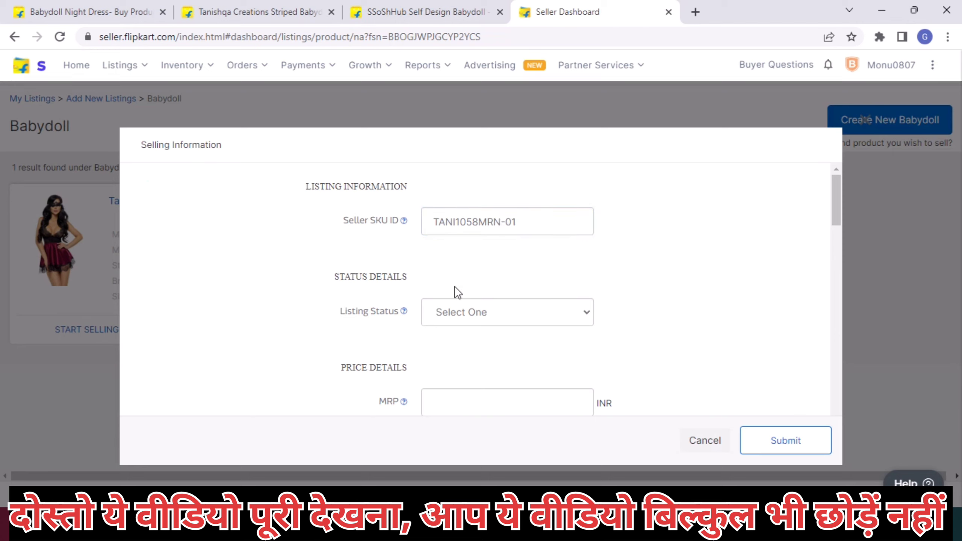
{"action": "left_click", "coordinate": [437, 314]}
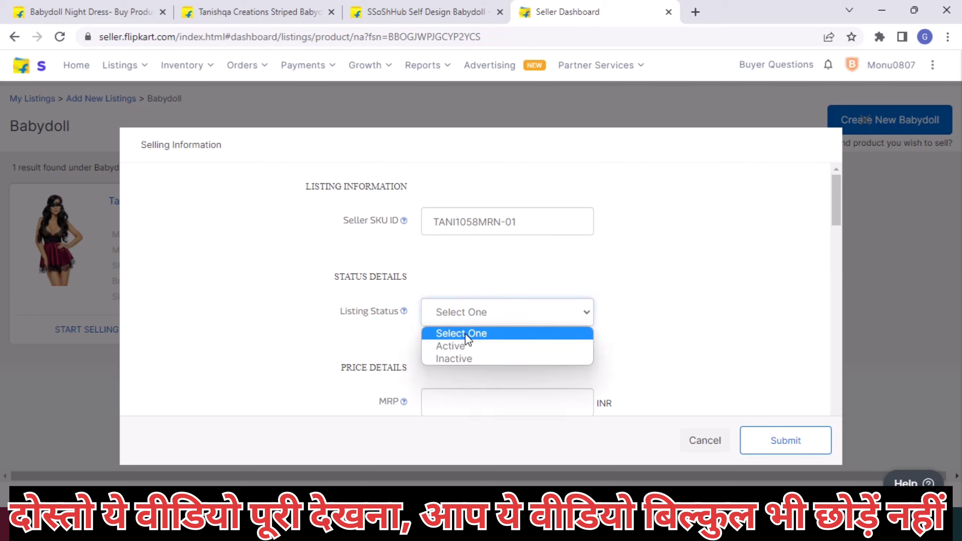
{"action": "left_click", "coordinate": [457, 347]}
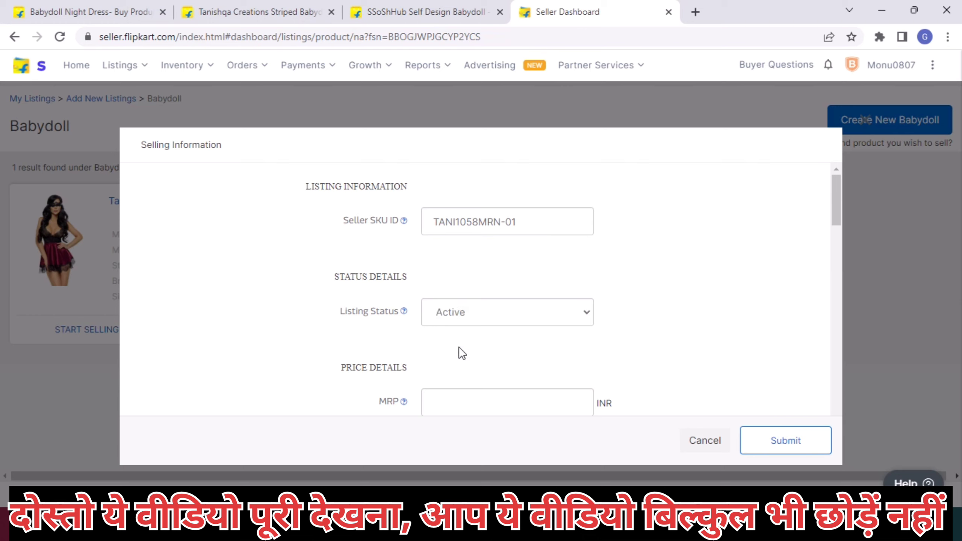
Look up the MRP on the striped babydoll's product page and enter 799 INR as the listing's MRP.
{"action": "scroll", "coordinate": [458, 347], "scroll_direction": "down", "scroll_amount": 1}
{"action": "scroll", "coordinate": [458, 347], "scroll_direction": "down", "scroll_amount": 4}
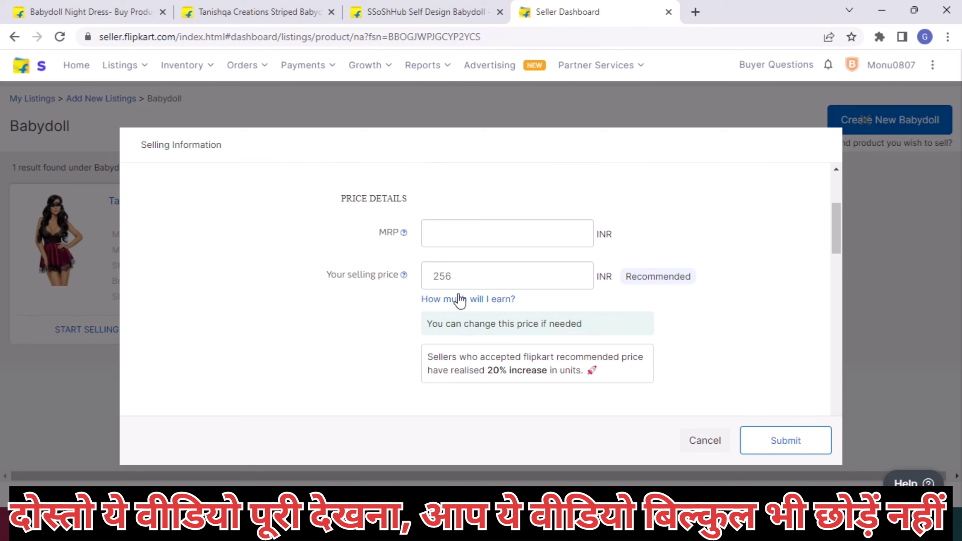
{"action": "left_click", "coordinate": [446, 226]}
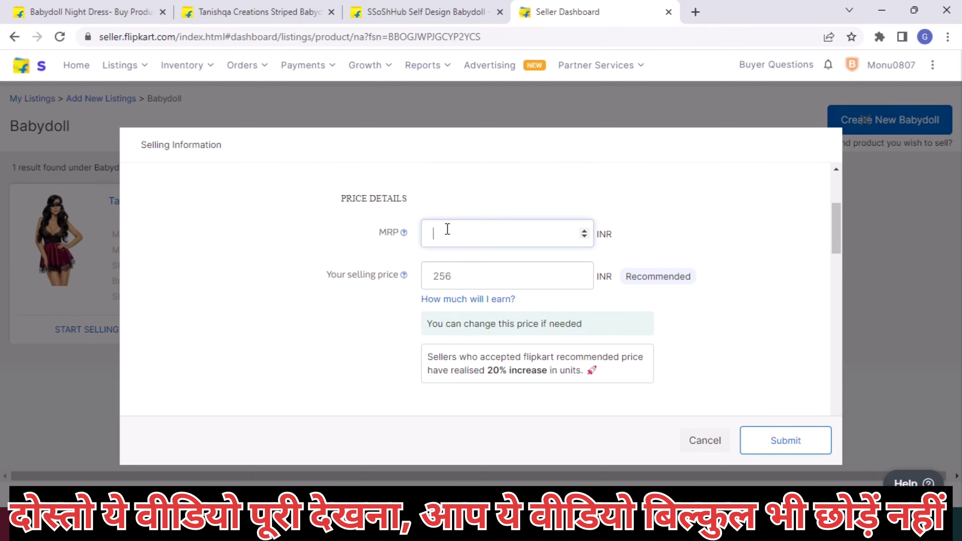
{"action": "left_click", "coordinate": [264, 2]}
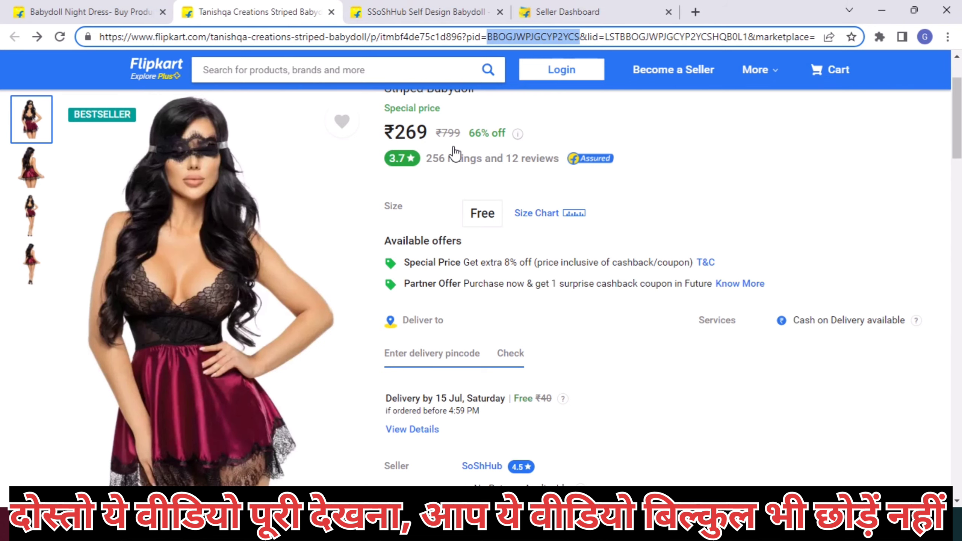
{"action": "left_click", "coordinate": [560, 8]}
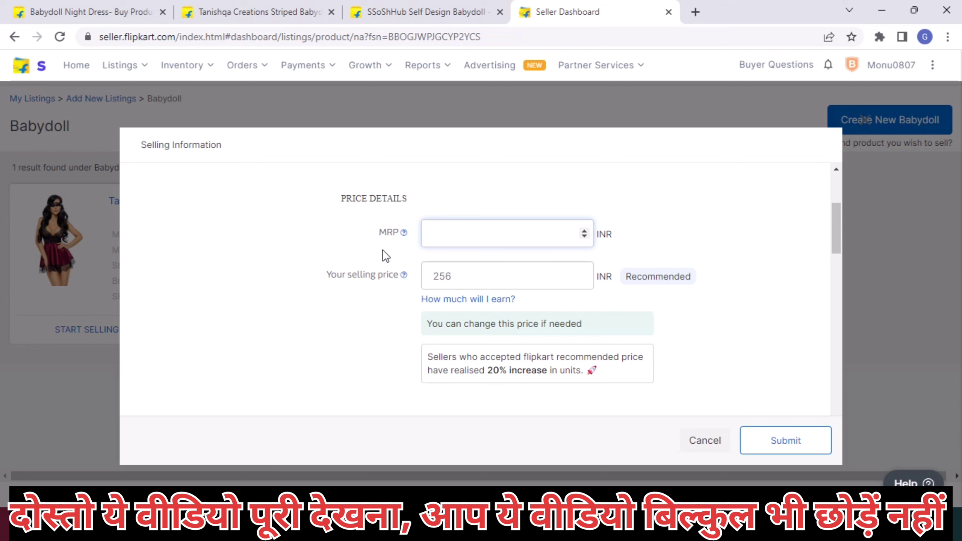
{"action": "type", "text": "799"}
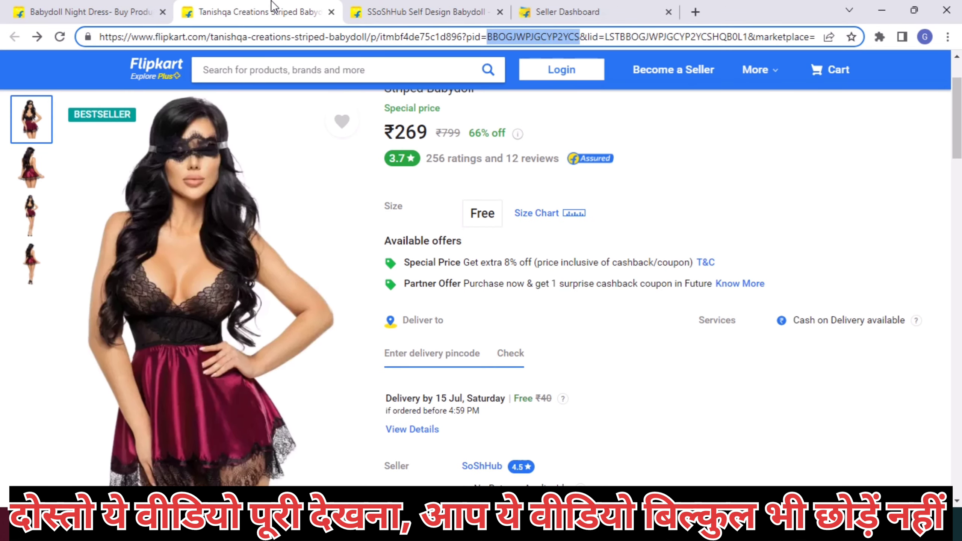
Compare the recommended selling price with the price on the striped babydoll's product page.
{"action": "left_click", "coordinate": [276, 9]}
{"action": "left_click", "coordinate": [585, 11]}
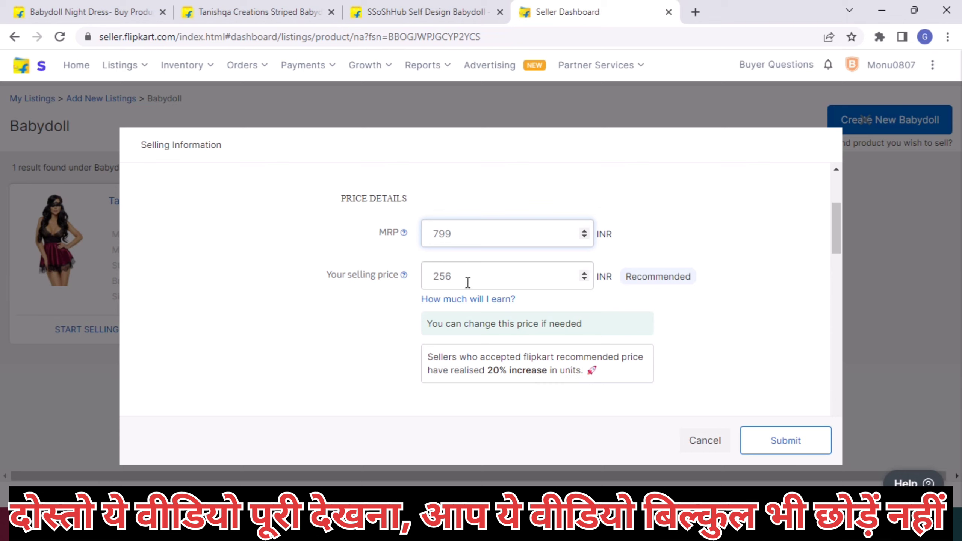
{"action": "left_click", "coordinate": [663, 290]}
{"action": "scroll", "coordinate": [662, 290], "scroll_direction": "down", "scroll_amount": 2}
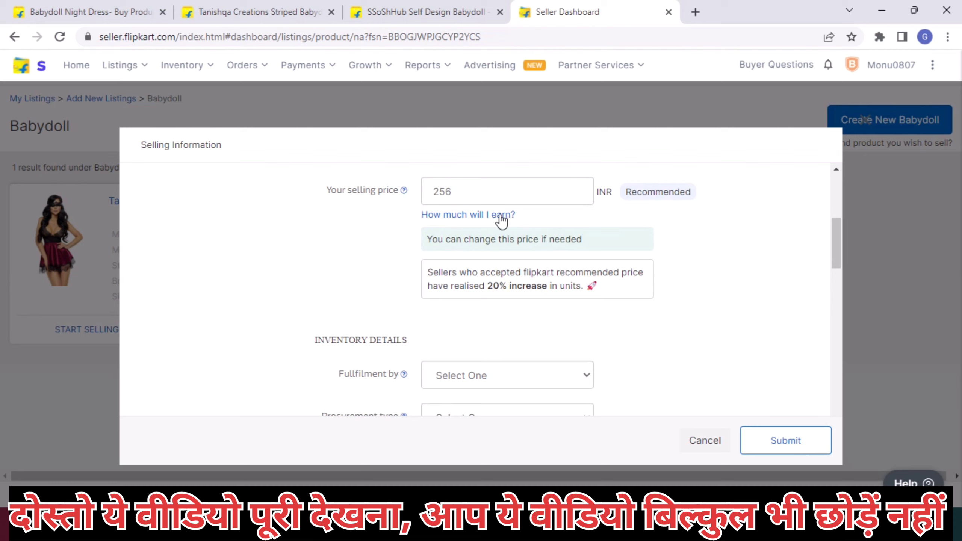
{"action": "left_click", "coordinate": [447, 192]}
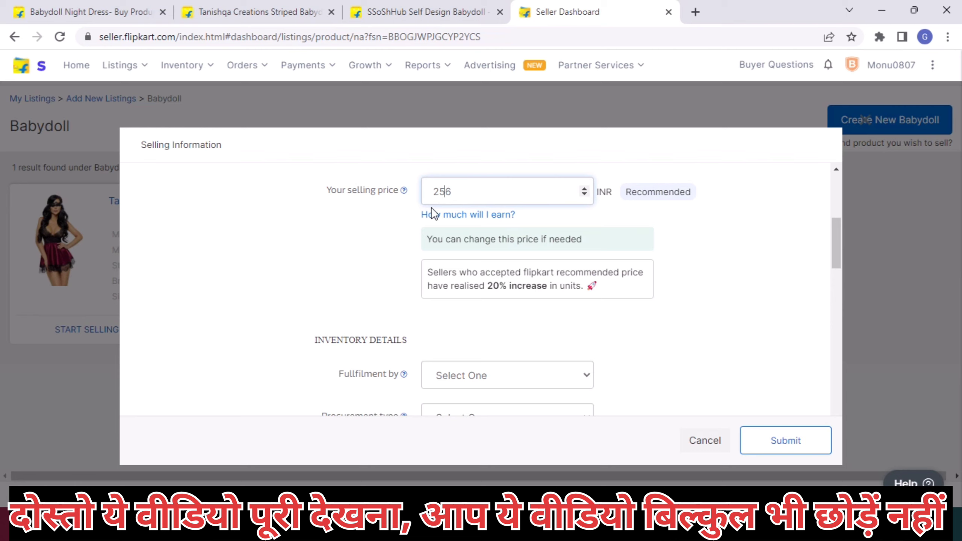
{"action": "left_click", "coordinate": [703, 260]}
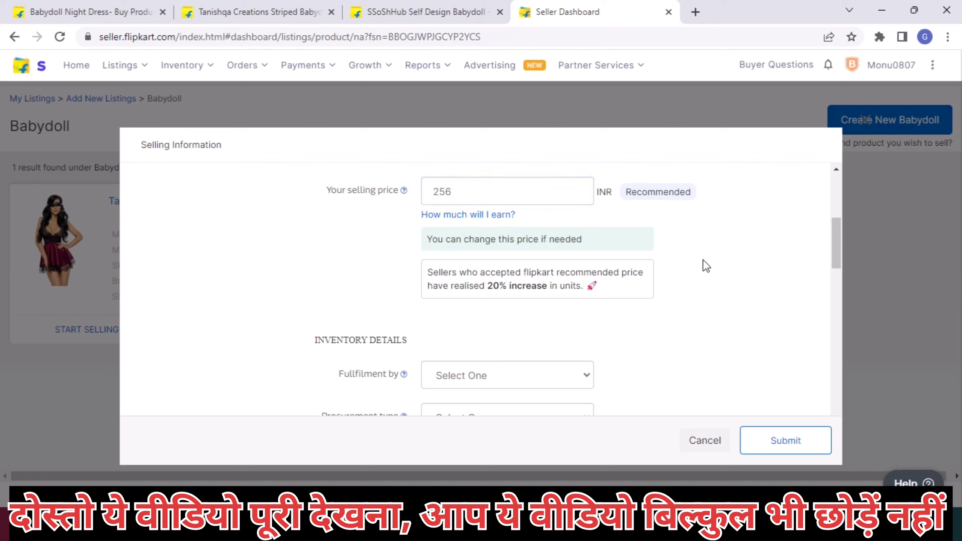
Set the inventory fulfilment to Seller and the procurement type to instock.
{"action": "scroll", "coordinate": [703, 266], "scroll_direction": "down", "scroll_amount": 4}
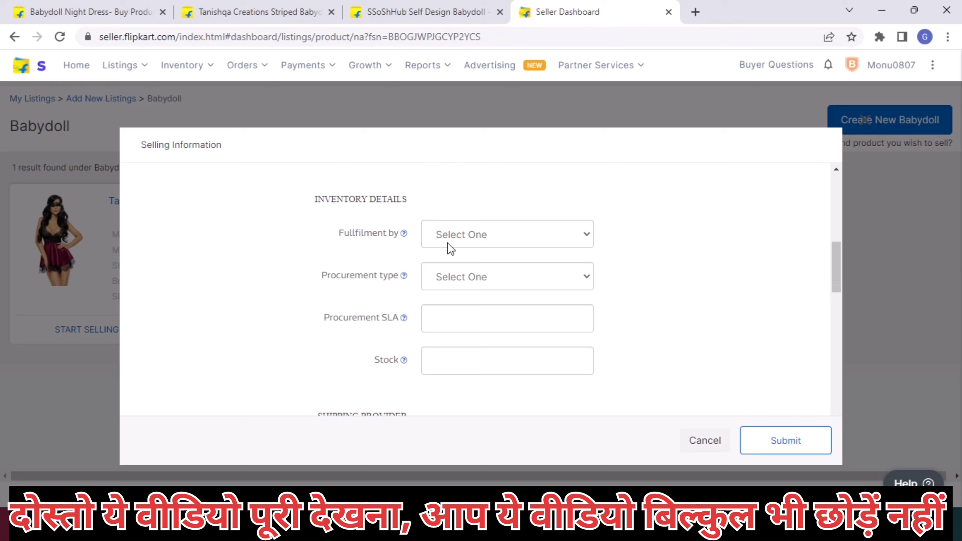
{"action": "left_click", "coordinate": [465, 242]}
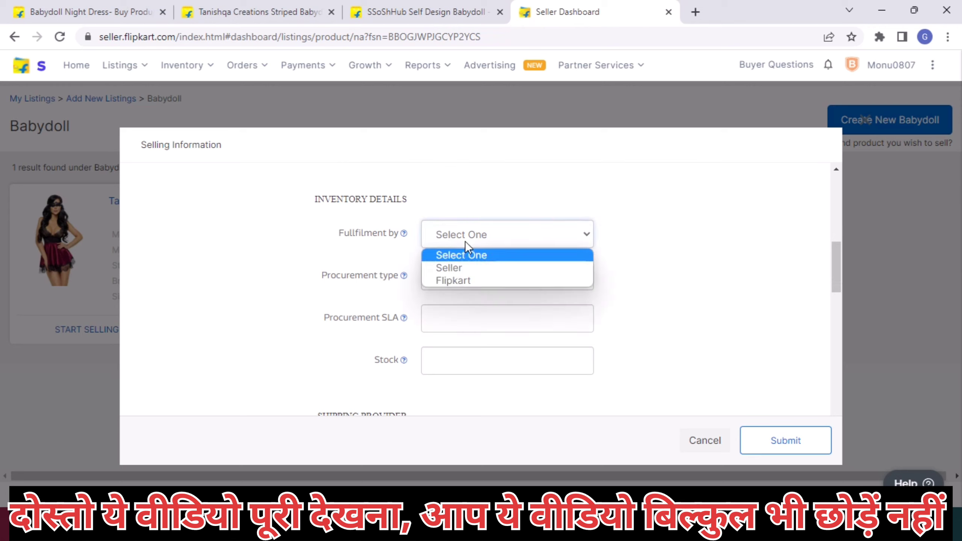
{"action": "left_click", "coordinate": [451, 269]}
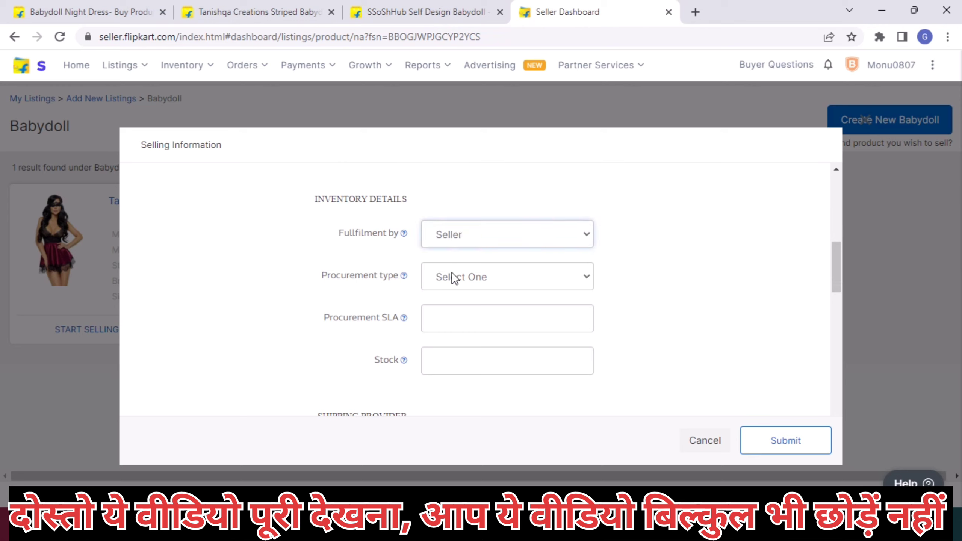
{"action": "left_click", "coordinate": [456, 233]}
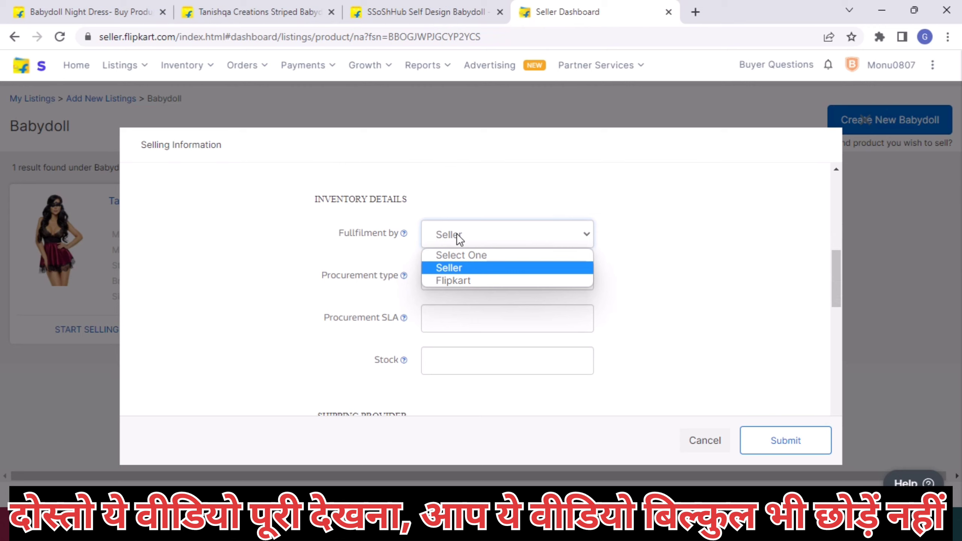
{"action": "left_click", "coordinate": [451, 265]}
{"action": "left_click", "coordinate": [469, 278]}
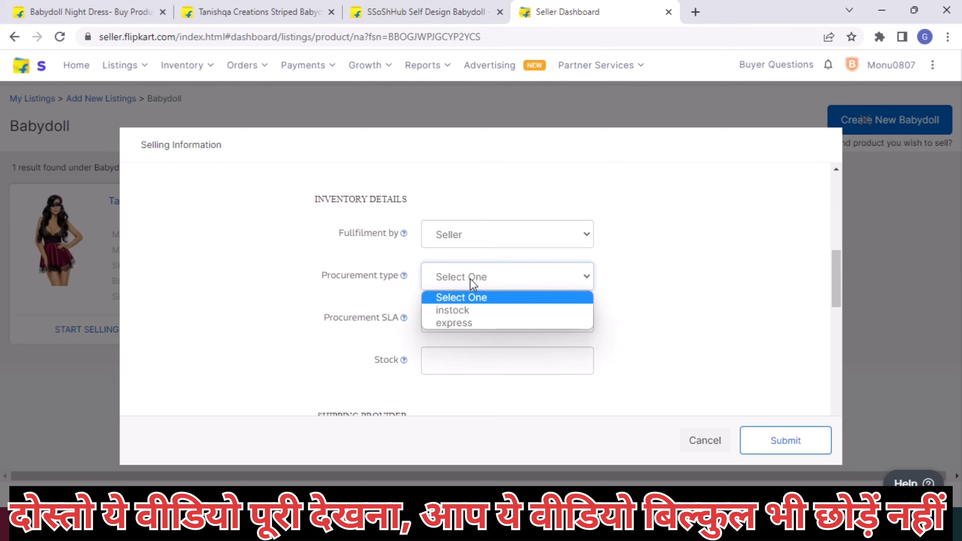
{"action": "left_click", "coordinate": [456, 310]}
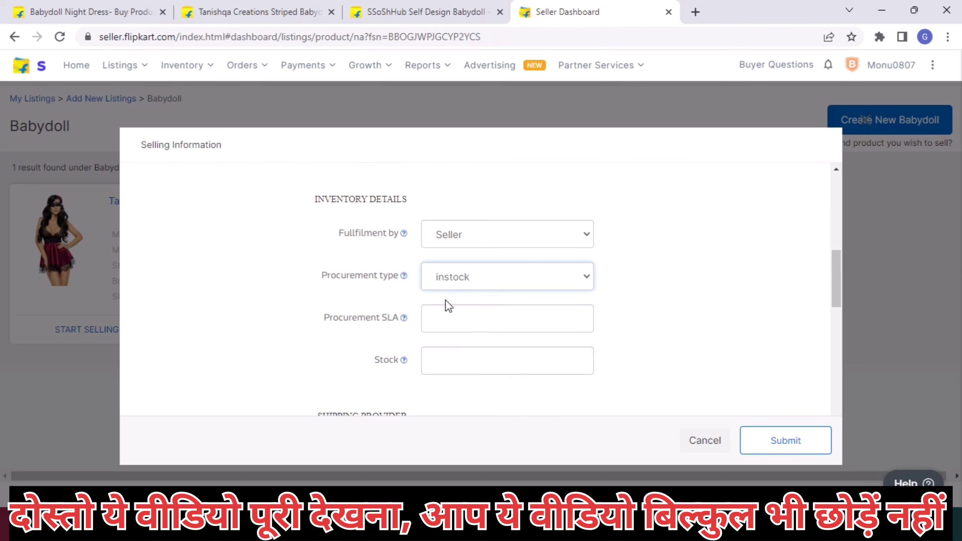
{"action": "left_click", "coordinate": [454, 289]}
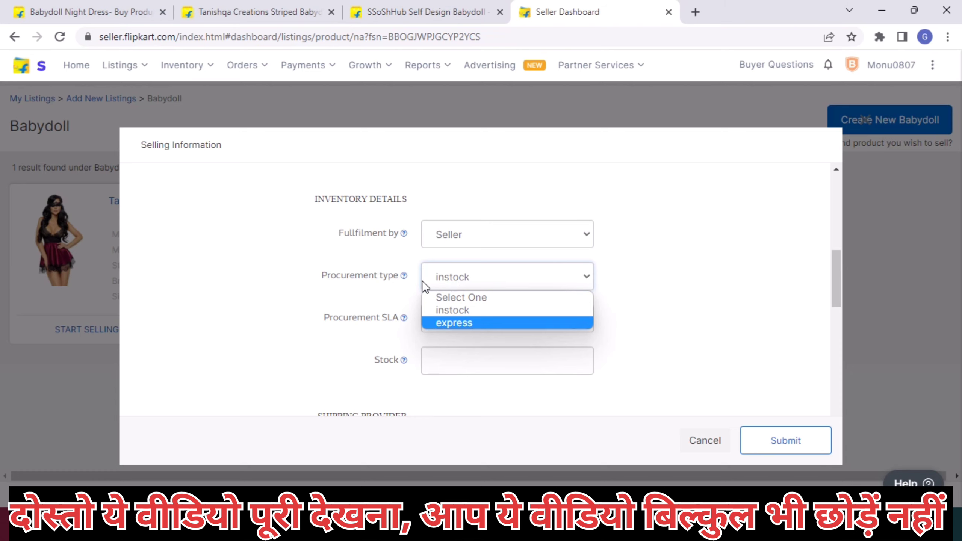
{"action": "left_click", "coordinate": [462, 321]}
{"action": "left_click", "coordinate": [462, 279]}
{"action": "left_click", "coordinate": [457, 309]}
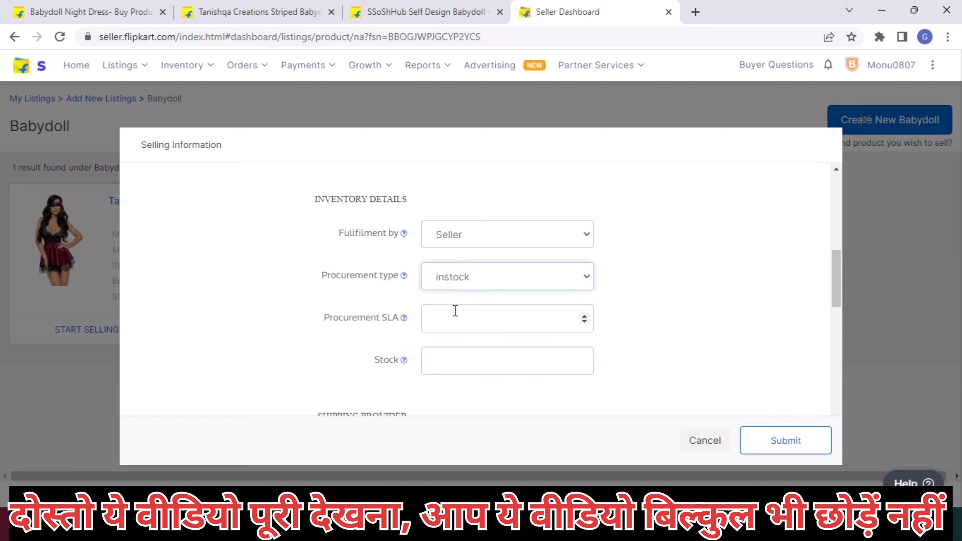
Set the procurement SLA to 2 and the stock to 10.
{"action": "left_click", "coordinate": [447, 316]}
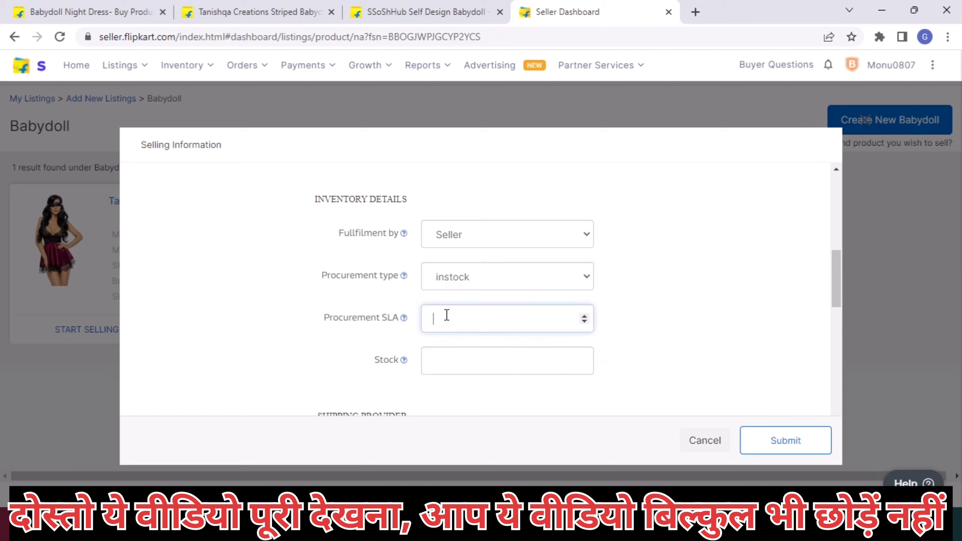
{"action": "type", "text": "2"}
{"action": "left_click", "coordinate": [602, 347]}
{"action": "left_click", "coordinate": [481, 360]}
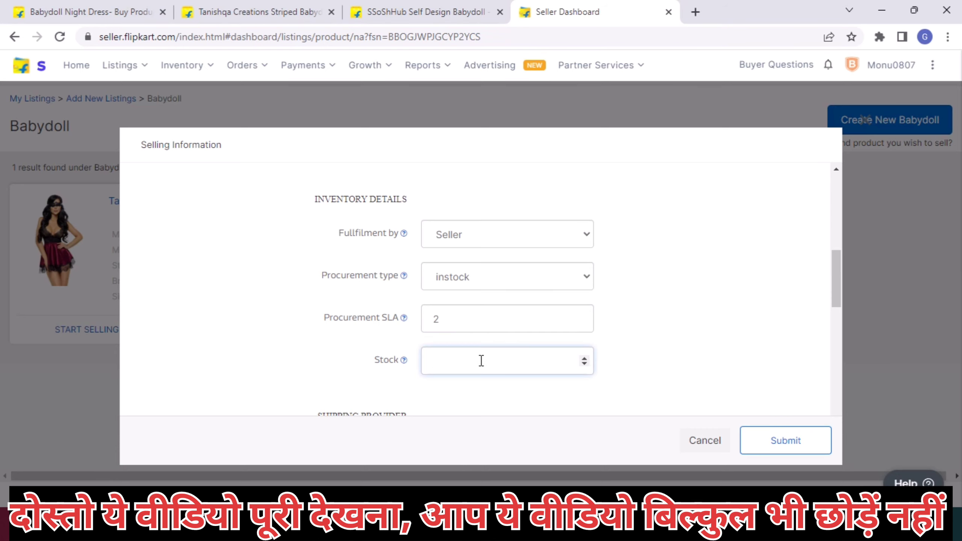
{"action": "type", "text": "10"}
{"action": "left_click", "coordinate": [767, 286]}
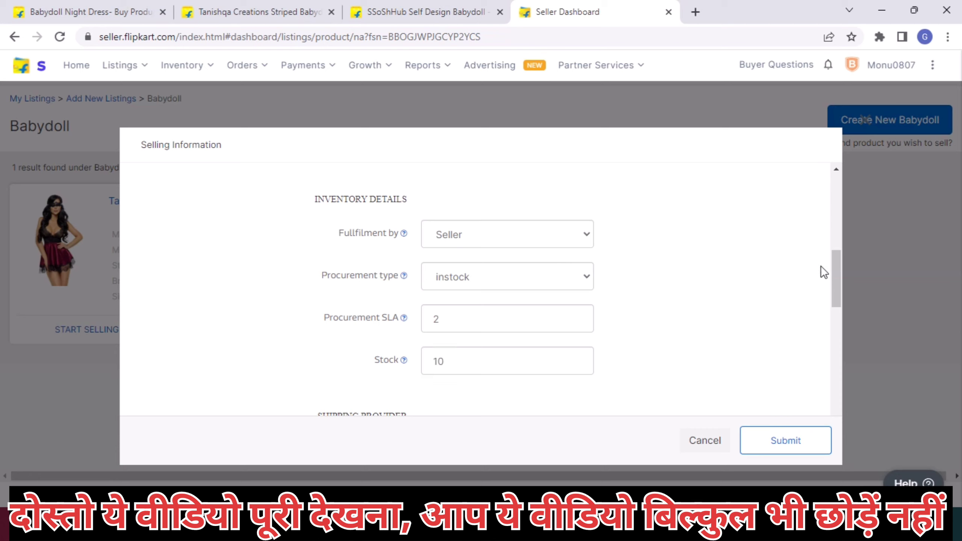
Set the package length to 10 cm and the breadth to 5 cm in the package details.
{"action": "scroll", "coordinate": [814, 266], "scroll_direction": "down", "scroll_amount": 4}
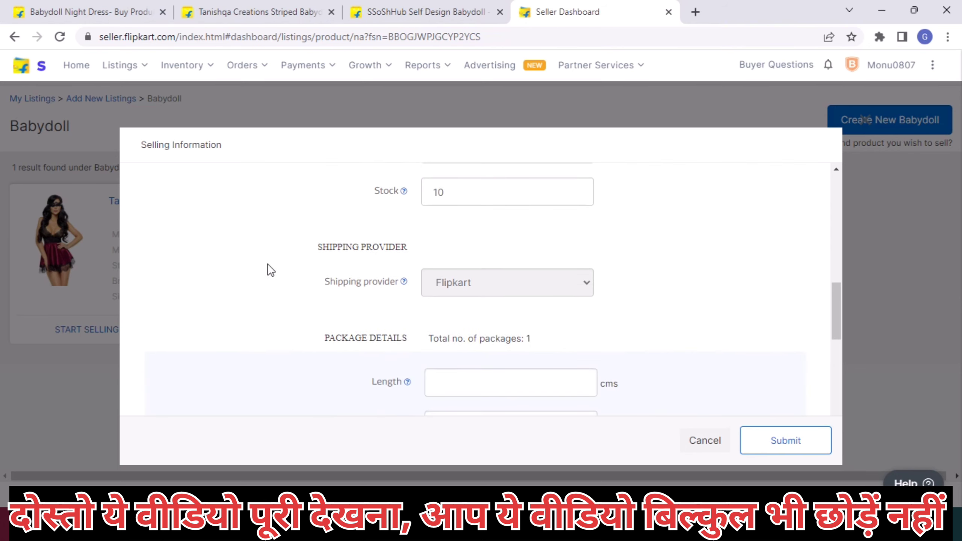
{"action": "scroll", "coordinate": [348, 289], "scroll_direction": "down", "scroll_amount": 1}
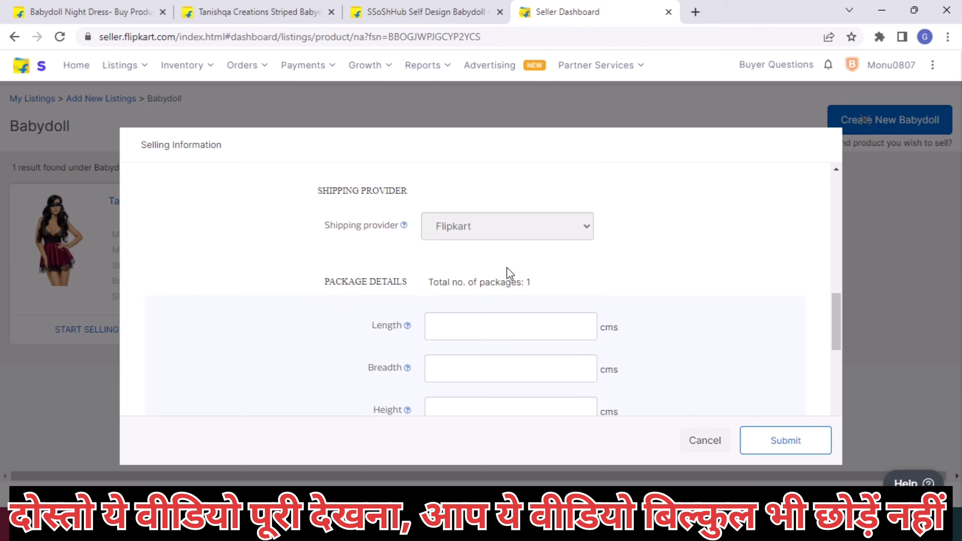
{"action": "scroll", "coordinate": [507, 266], "scroll_direction": "down", "scroll_amount": 2}
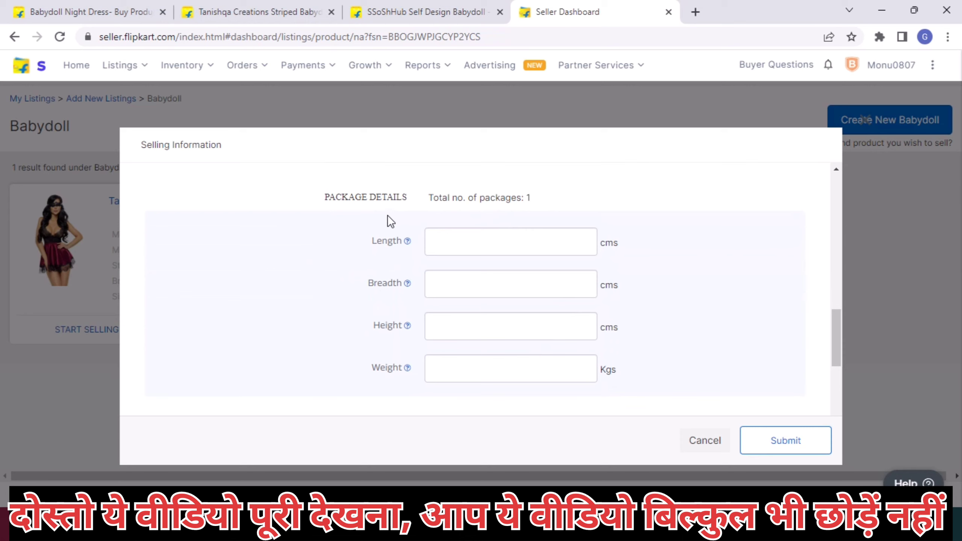
{"action": "left_click", "coordinate": [449, 241]}
{"action": "type", "text": "10"}
{"action": "key", "text": "Tab"}
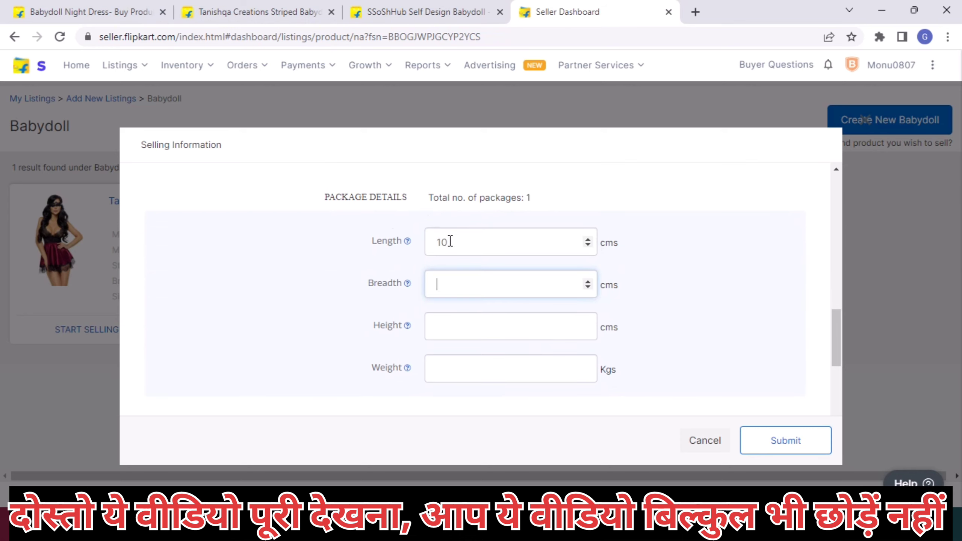
{"action": "type", "text": "10"}
{"action": "key", "text": "BackSpace"}
{"action": "key", "text": "BackSpace"}
{"action": "type", "text": "5"}
{"action": "key", "text": "Tab"}
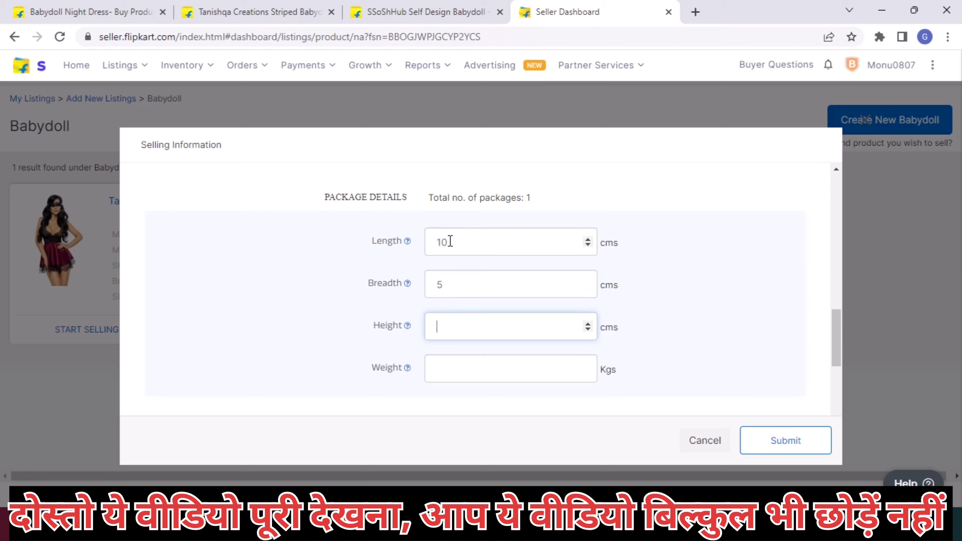
Set the package height to 10 cm and the weight to 0.249 kg.
{"action": "type", "text": "10"}
{"action": "key", "text": "Tab"}
{"action": "type", "text": "0.2"}
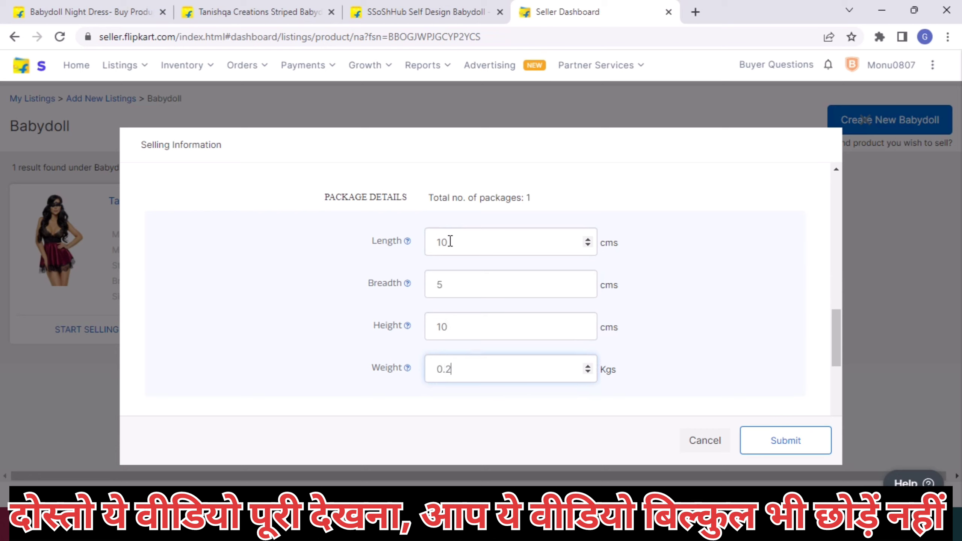
{"action": "type", "text": "49"}
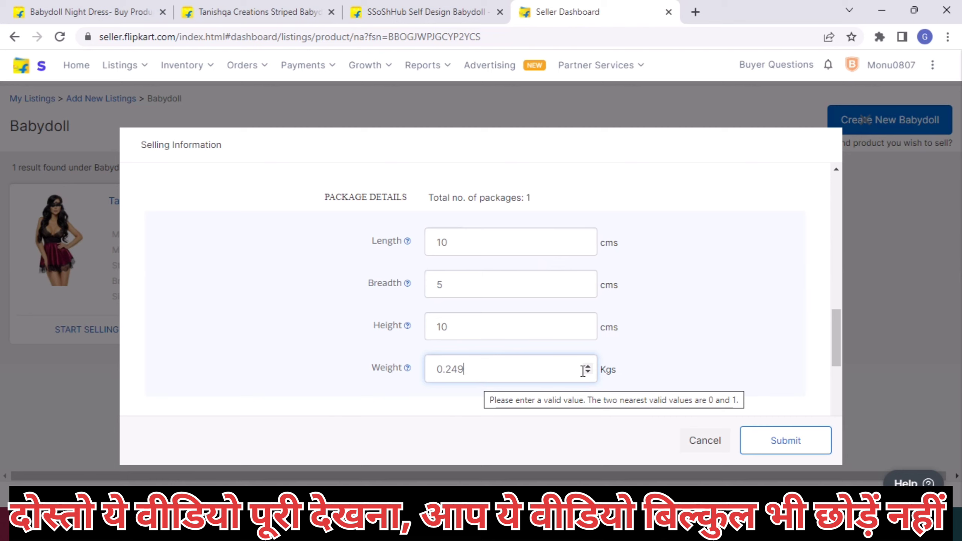
{"action": "left_click", "coordinate": [612, 358]}
Enter 6307 as the HSN code in the tax details.
{"action": "left_click_drag", "start_coordinate": [837, 342], "coordinate": [837, 368]}
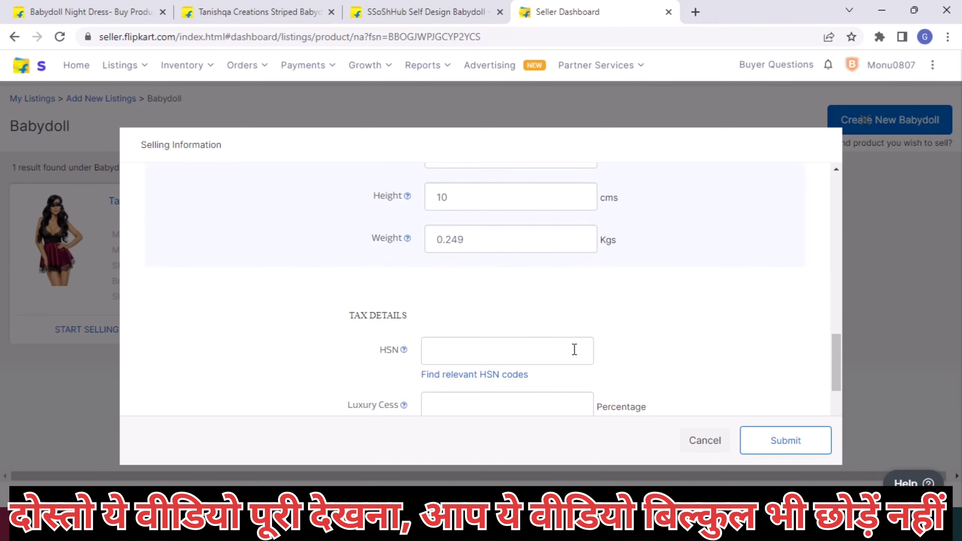
{"action": "left_click", "coordinate": [522, 357]}
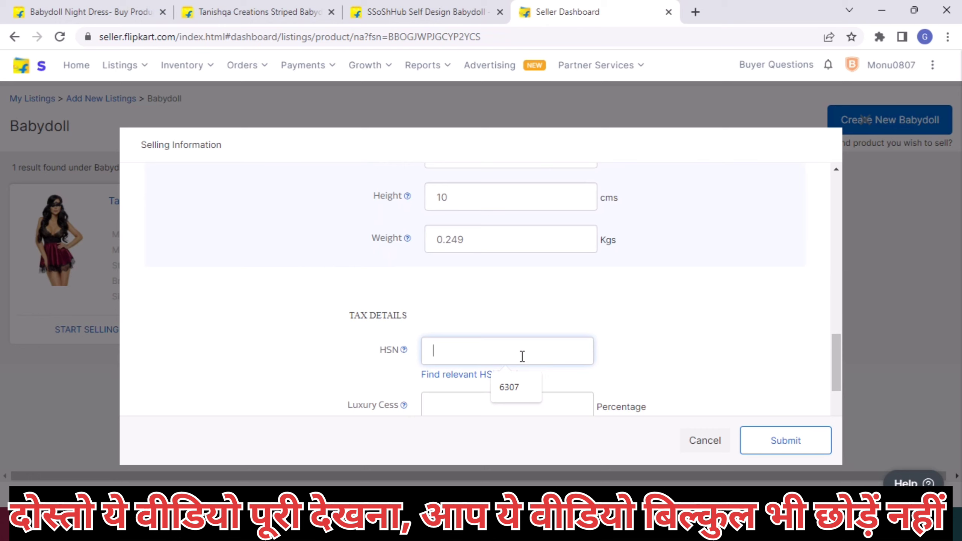
{"action": "type", "text": "6307"}
{"action": "left_click", "coordinate": [635, 279]}
Look through the list of relevant HSN codes for the babydoll category and close it.
{"action": "scroll", "coordinate": [631, 278], "scroll_direction": "down", "scroll_amount": 2}
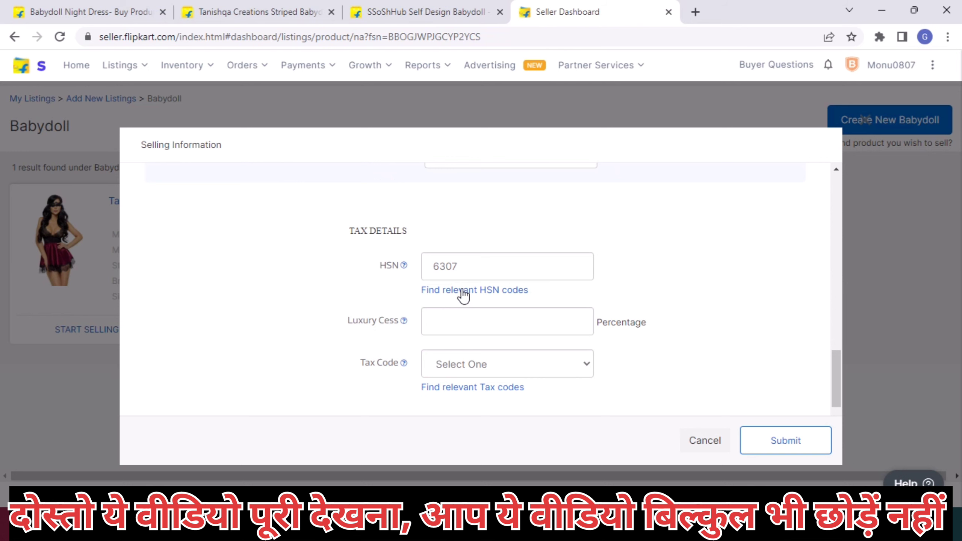
{"action": "left_click", "coordinate": [463, 292]}
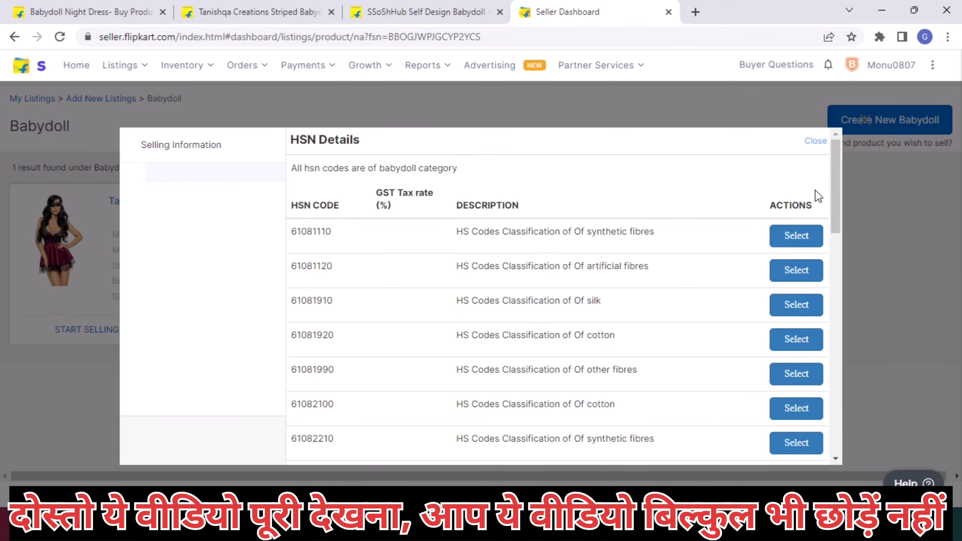
{"action": "left_click_drag", "start_coordinate": [837, 244], "coordinate": [833, 138]}
{"action": "left_click", "coordinate": [815, 141]}
Leave the luxury cess empty and set the tax code to GST_APPAREL.
{"action": "left_click", "coordinate": [458, 310]}
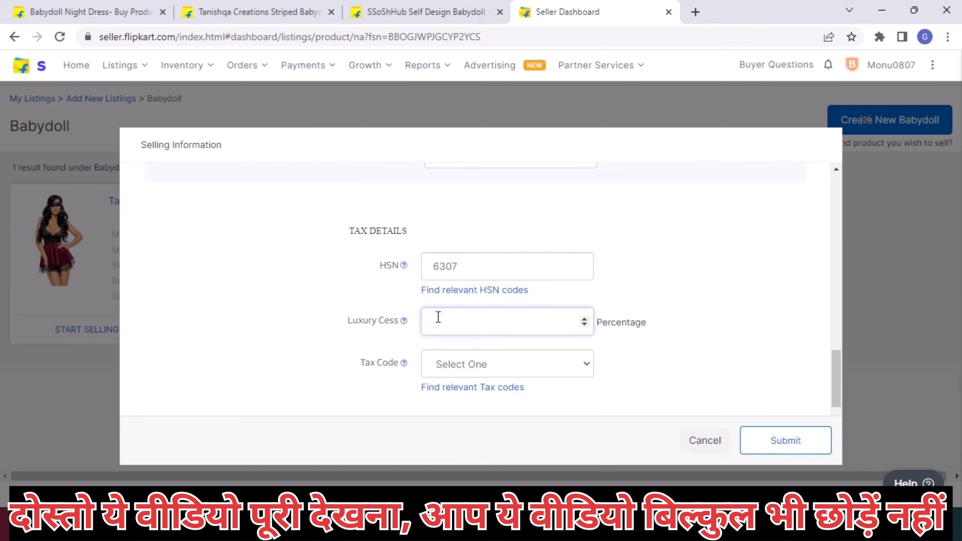
{"action": "left_click", "coordinate": [513, 362]}
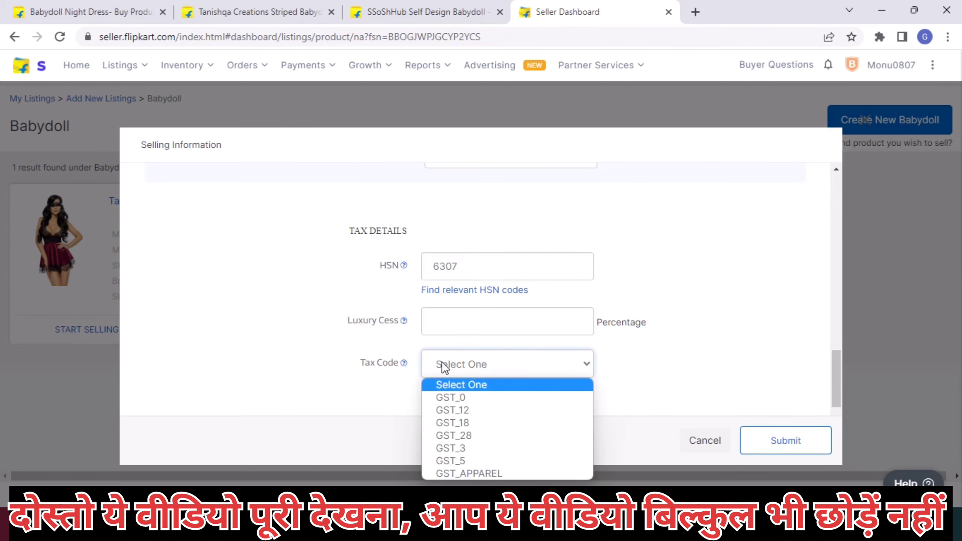
{"action": "left_click", "coordinate": [451, 470]}
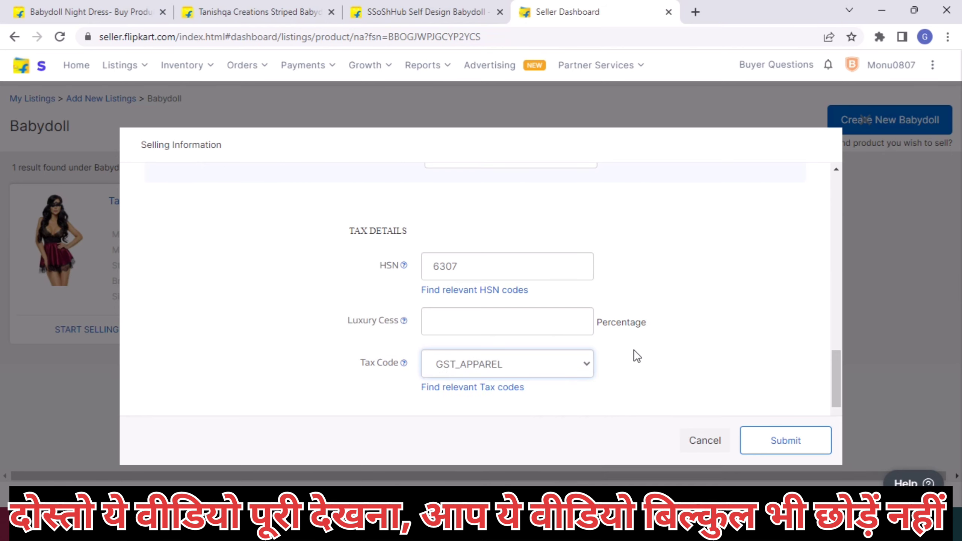
Set the country of origin to India in the manufacturing details.
{"action": "scroll", "coordinate": [635, 349], "scroll_direction": "down", "scroll_amount": 5}
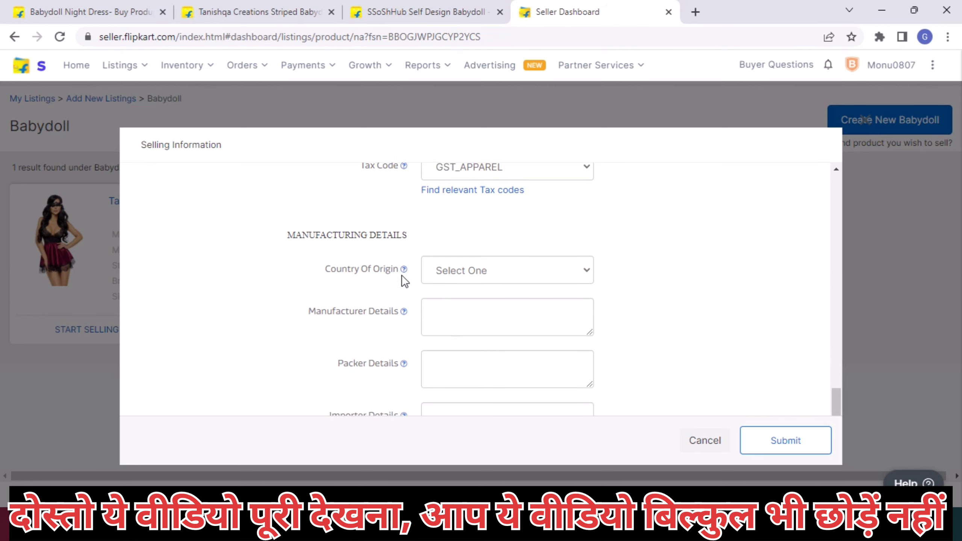
{"action": "left_click", "coordinate": [469, 277]}
{"action": "type", "text": "india"}
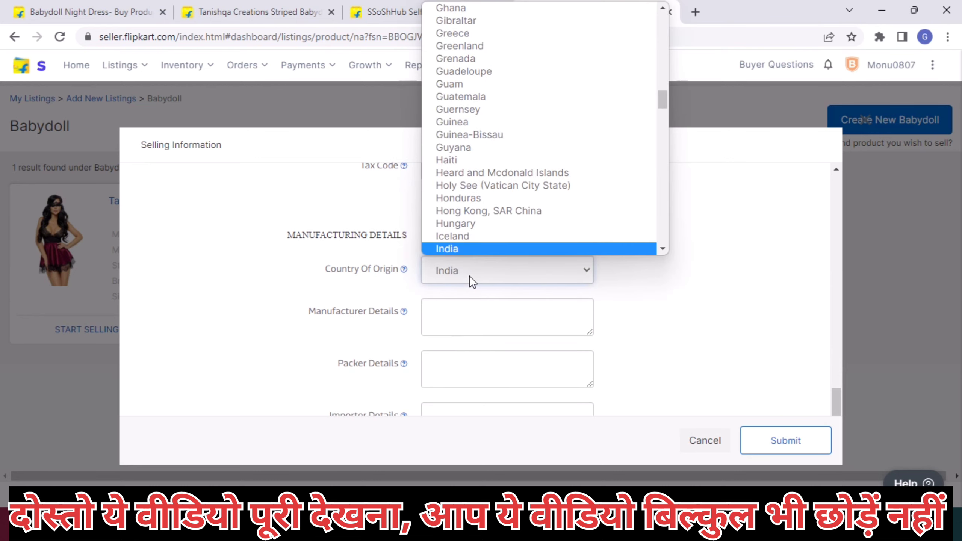
{"action": "key", "text": "Return"}
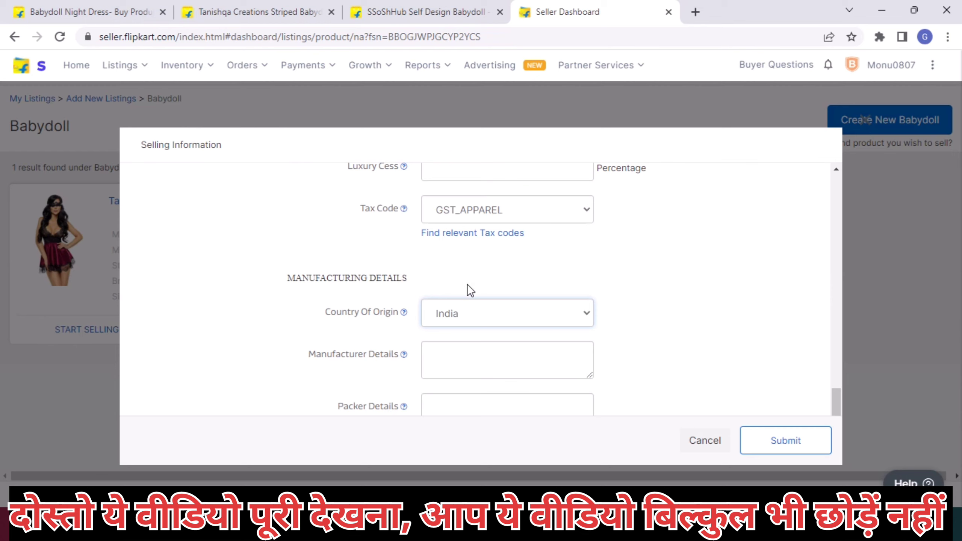
{"action": "left_click", "coordinate": [536, 329]}
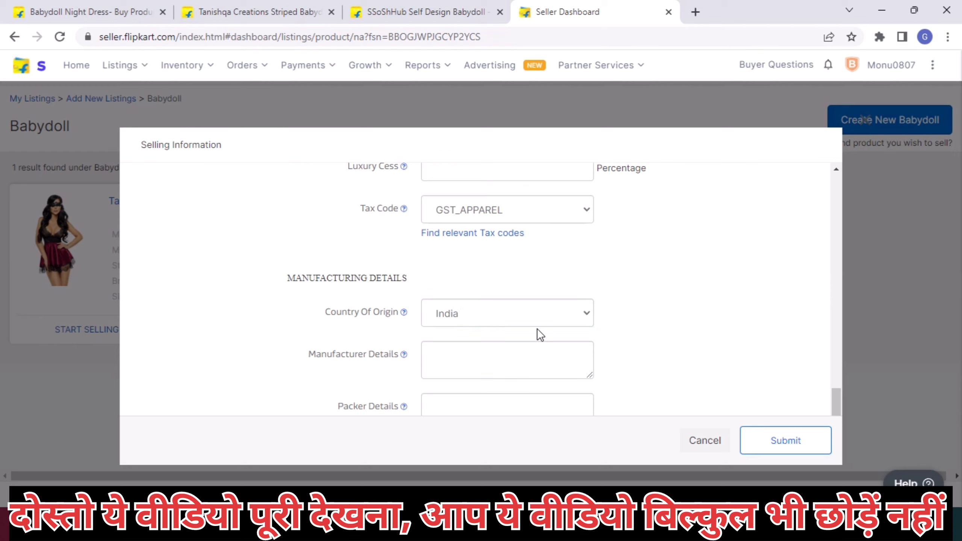
Look up the manufacturer's and packer's details in the manufacturing, packaging and import info on the striped babydoll's product page.
{"action": "left_click", "coordinate": [472, 372]}
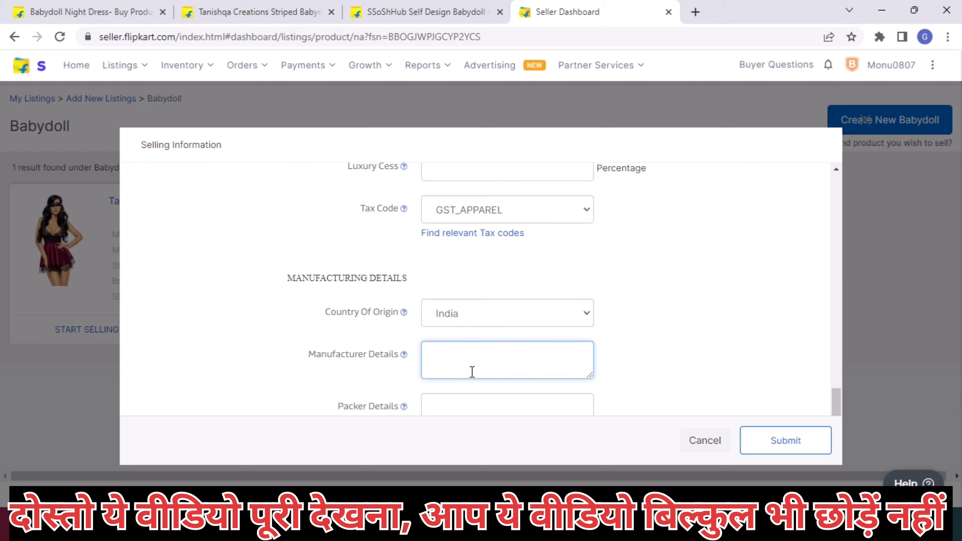
{"action": "left_click", "coordinate": [464, 8]}
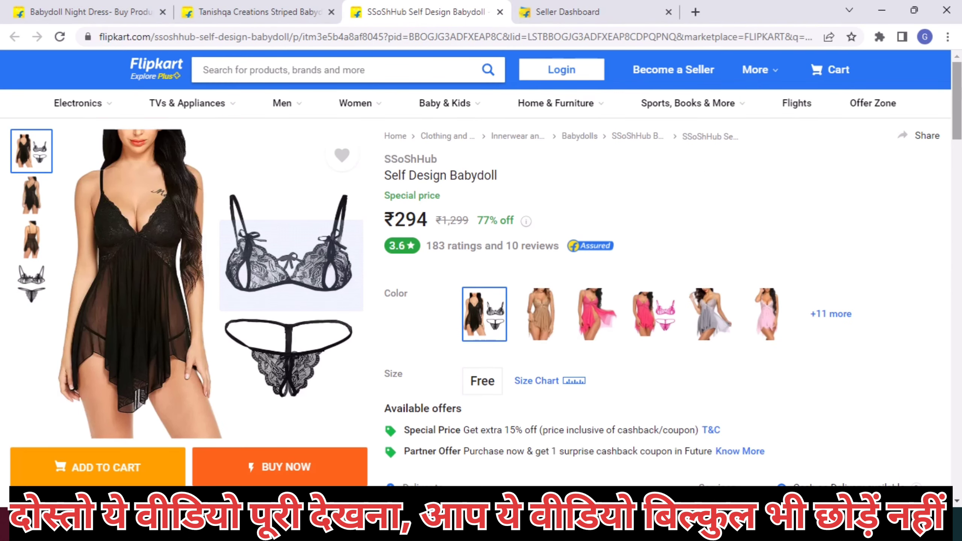
{"action": "scroll", "coordinate": [666, 284], "scroll_direction": "down", "scroll_amount": 5}
{"action": "left_click", "coordinate": [274, 6]}
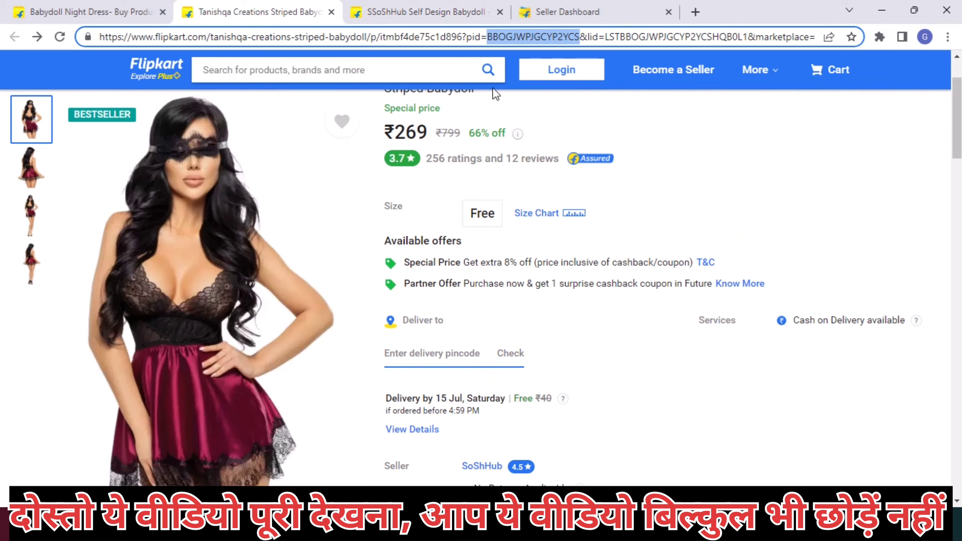
{"action": "scroll", "coordinate": [957, 174], "scroll_direction": "down", "scroll_amount": 3}
{"action": "scroll", "coordinate": [504, 391], "scroll_direction": "down", "scroll_amount": 4}
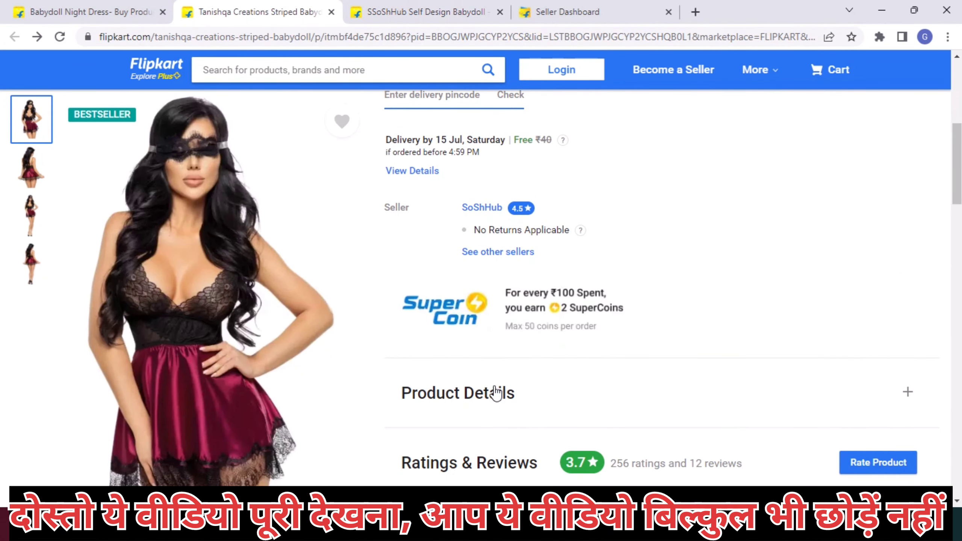
{"action": "left_click", "coordinate": [496, 394]}
{"action": "scroll", "coordinate": [496, 394], "scroll_direction": "down", "scroll_amount": 7}
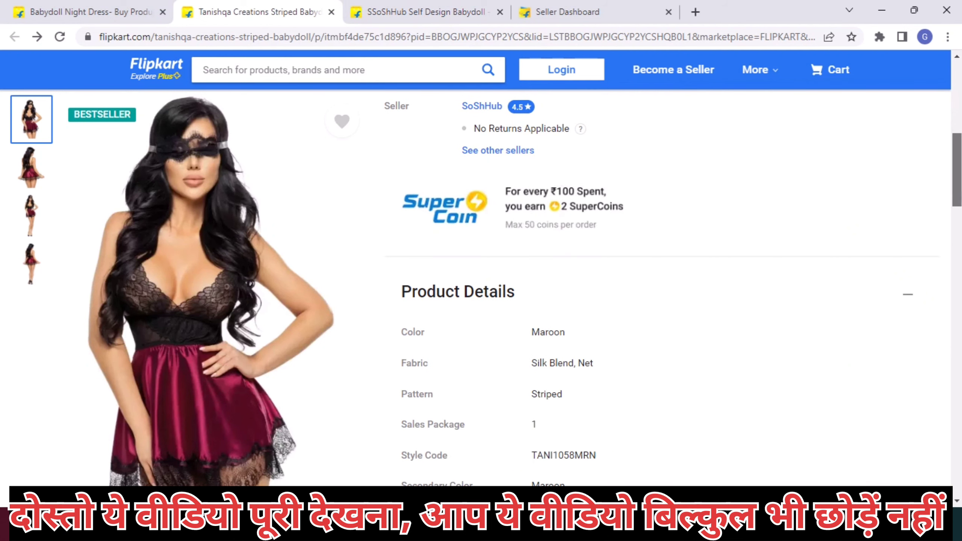
{"action": "scroll", "coordinate": [841, 270], "scroll_direction": "down", "scroll_amount": 3}
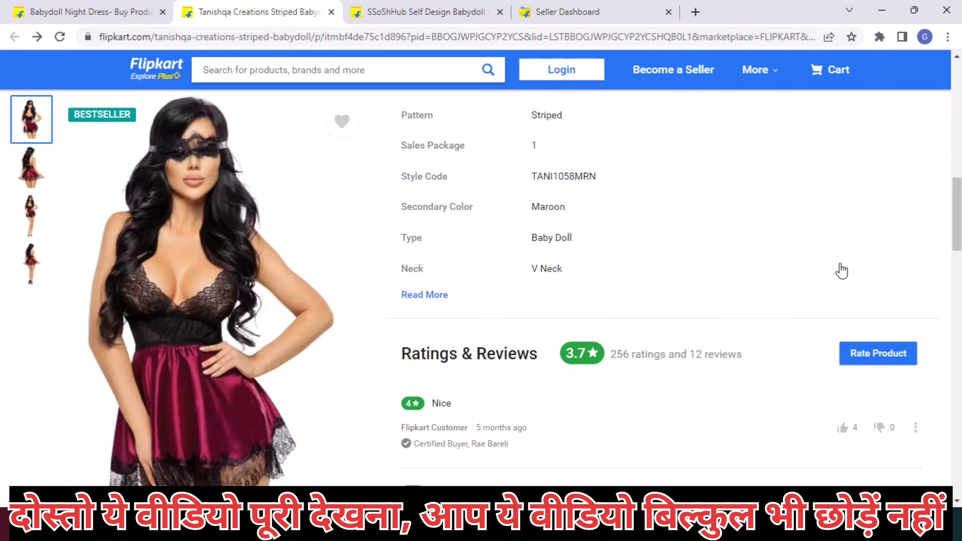
{"action": "left_click", "coordinate": [424, 298]}
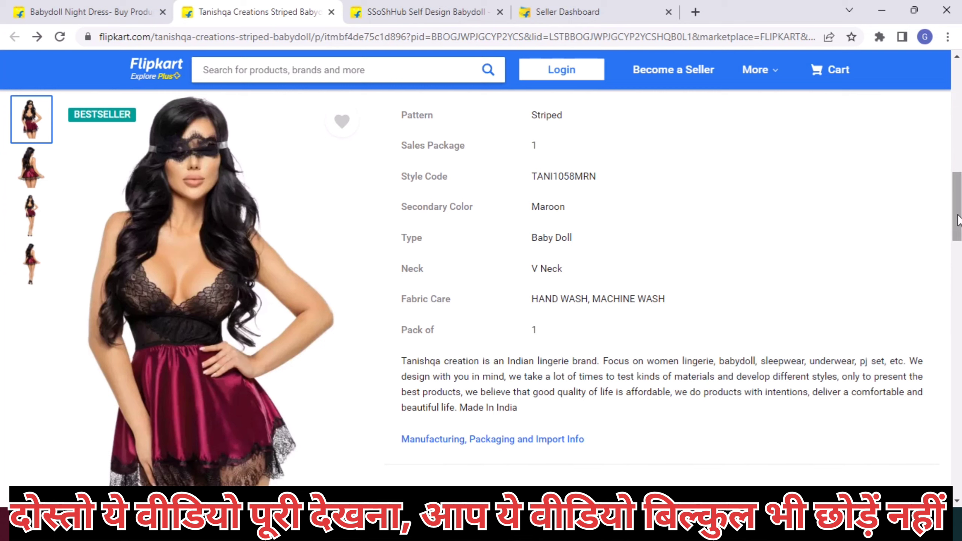
{"action": "left_click_drag", "start_coordinate": [958, 219], "coordinate": [958, 241]}
{"action": "scroll", "coordinate": [682, 266], "scroll_direction": "down", "scroll_amount": 2}
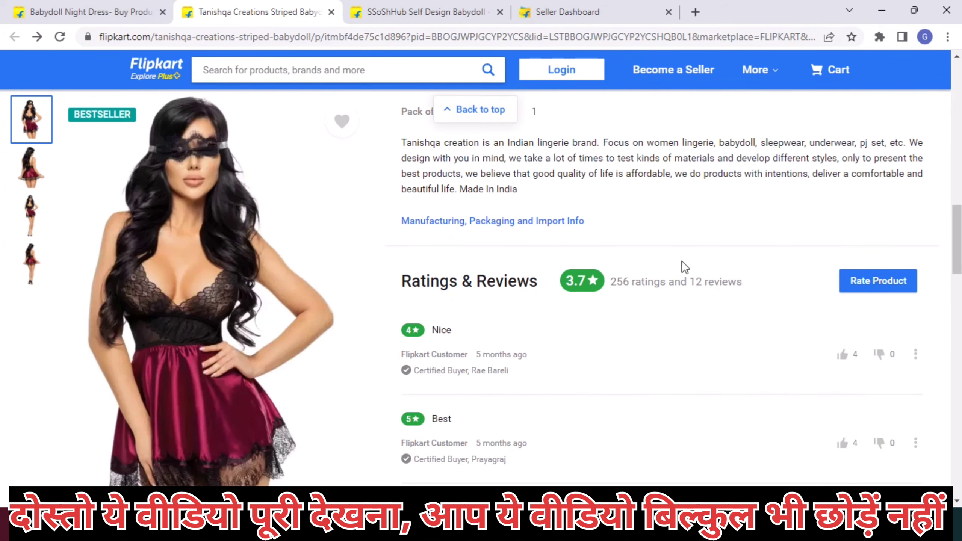
{"action": "left_click", "coordinate": [487, 229]}
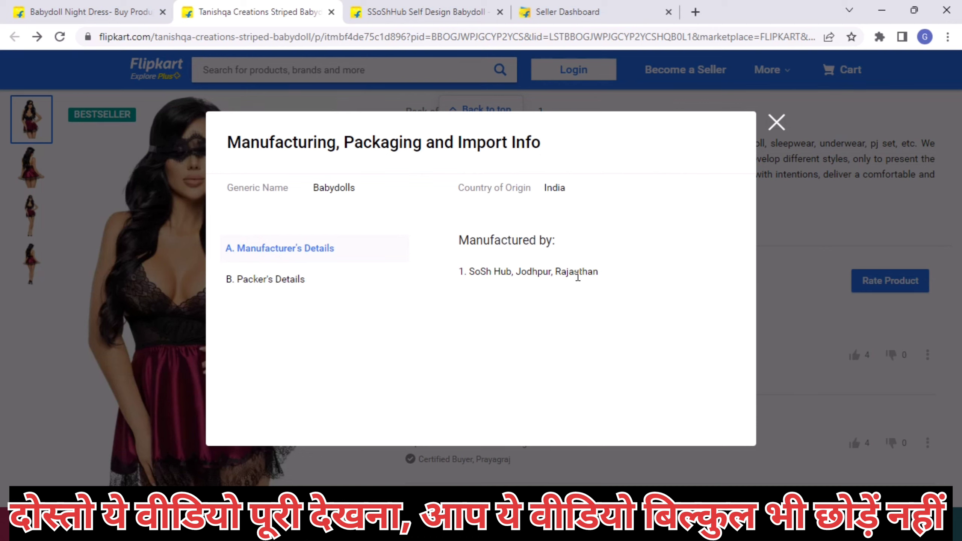
{"action": "left_click", "coordinate": [251, 278]}
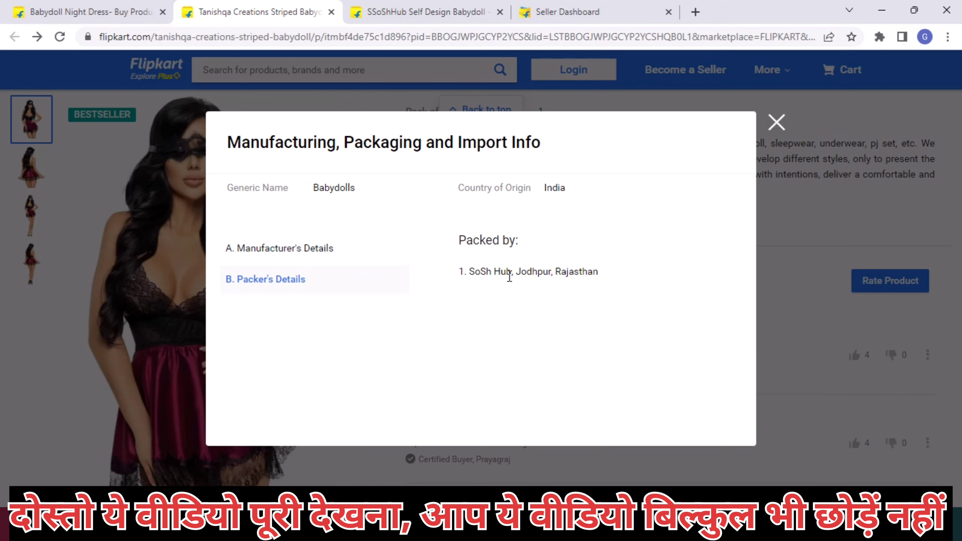
Enter "Gutham budh nager" as the listing's manufacturer details and copy the same text into the packer details.
{"action": "left_click", "coordinate": [608, 7]}
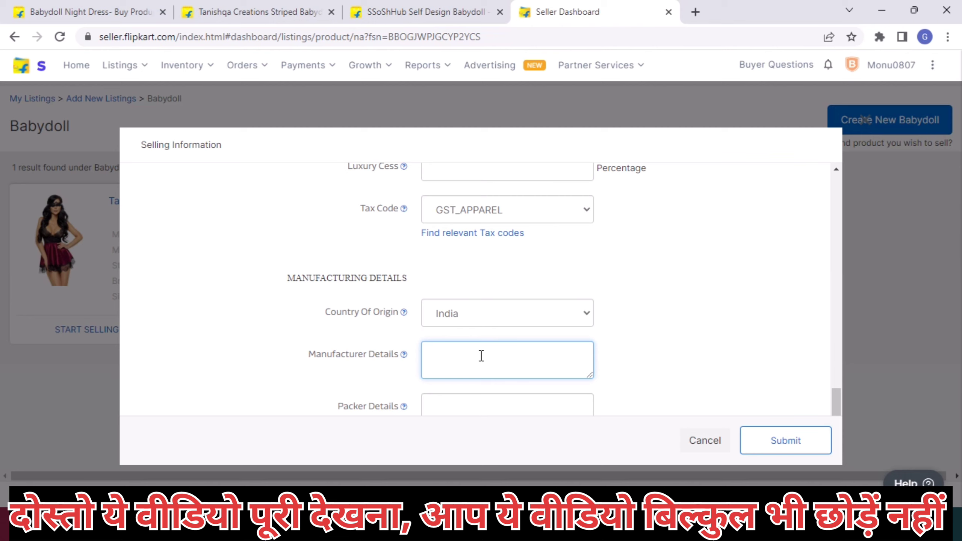
{"action": "type", "text": "Gutha,m budh nager"}
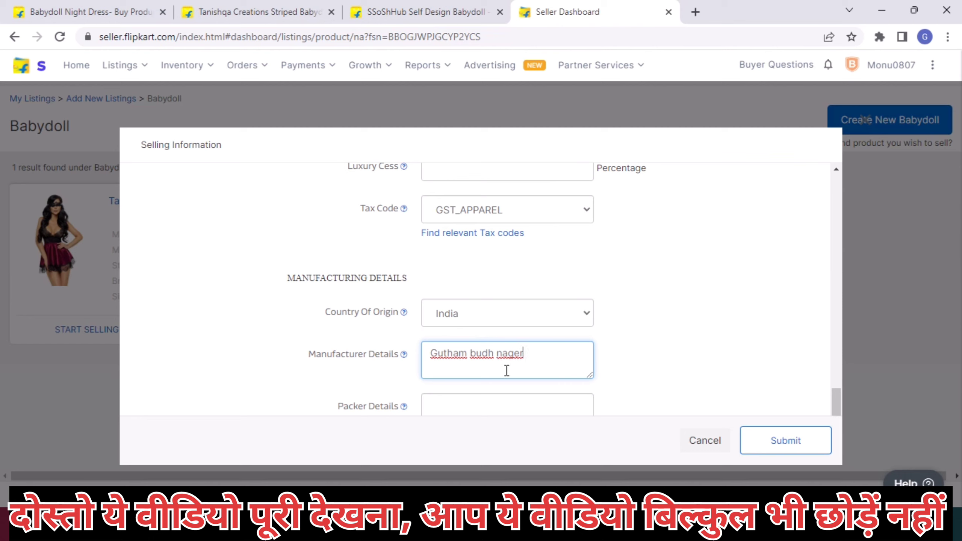
{"action": "key", "text": "ctrl+a"}
{"action": "key", "text": "ctrl+c"}
{"action": "left_click", "coordinate": [645, 364]}
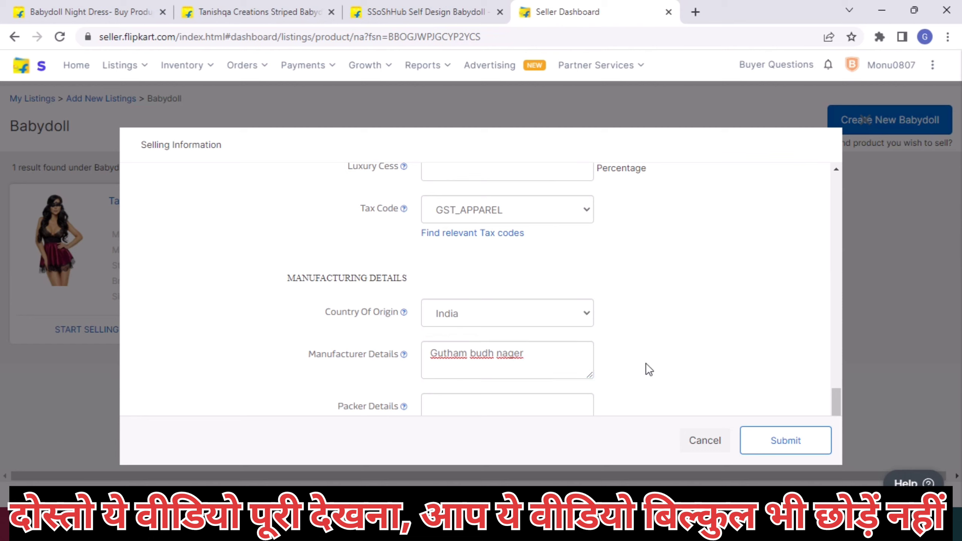
{"action": "left_click", "coordinate": [549, 403]}
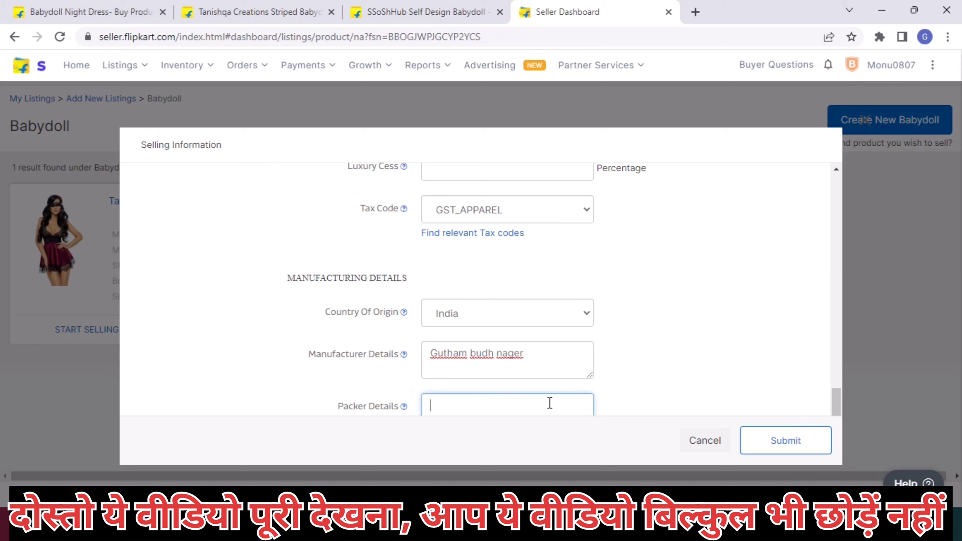
{"action": "key", "text": "ctrl+v"}
{"action": "left_click", "coordinate": [739, 374]}
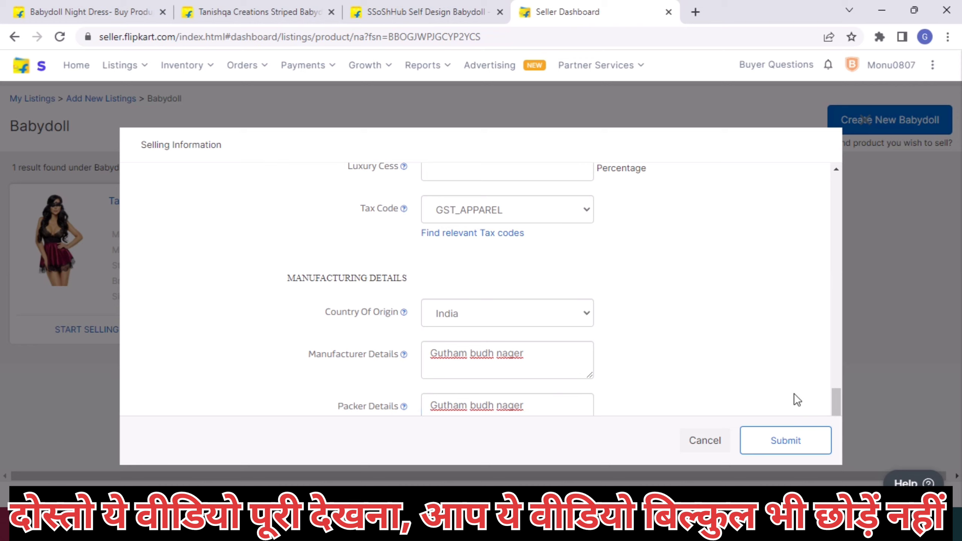
Review the listing's SKU, status and price details, comparing the MRP and selling price with those on the striped babydoll's product page.
{"action": "left_click_drag", "start_coordinate": [833, 401], "coordinate": [796, 180]}
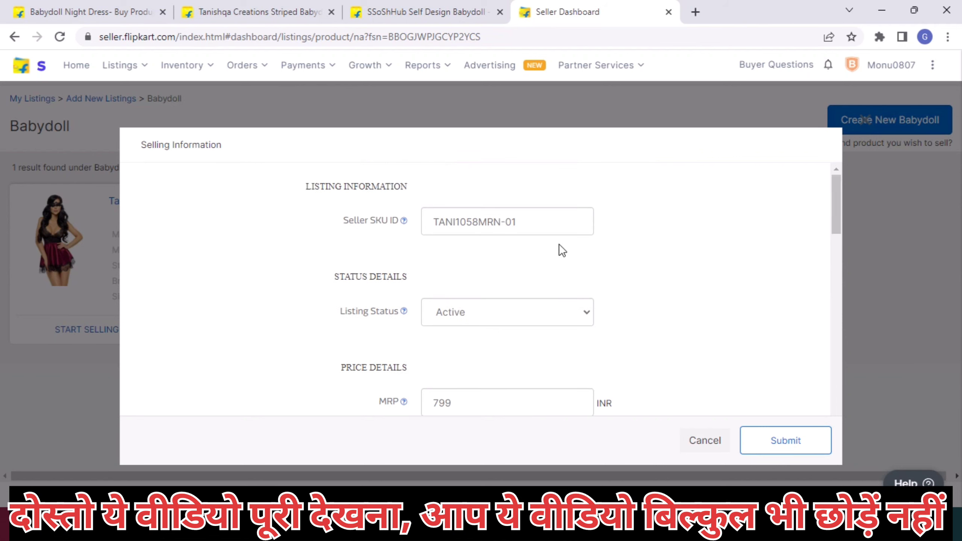
{"action": "scroll", "coordinate": [559, 245], "scroll_direction": "down", "scroll_amount": 1}
{"action": "scroll", "coordinate": [559, 245], "scroll_direction": "down", "scroll_amount": 4}
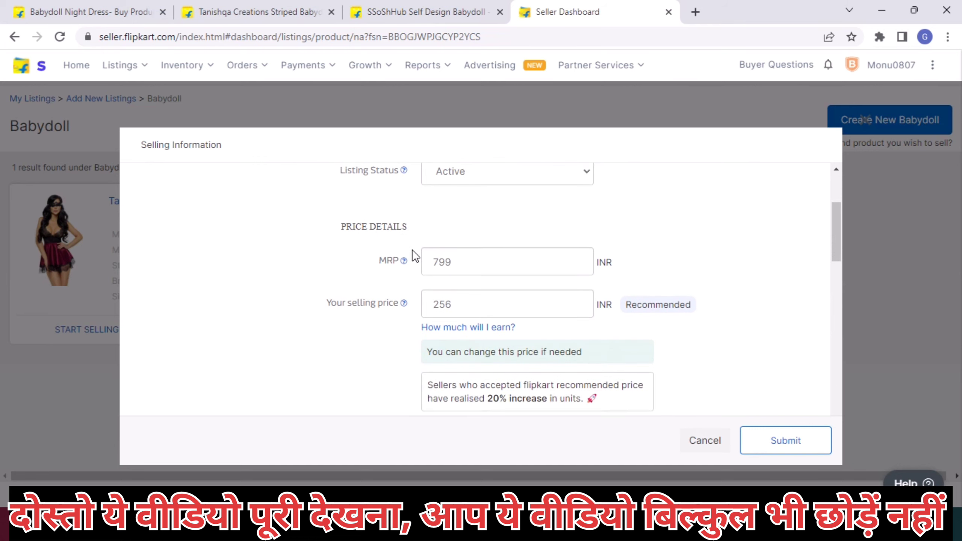
{"action": "scroll", "coordinate": [416, 256], "scroll_direction": "down", "scroll_amount": 2}
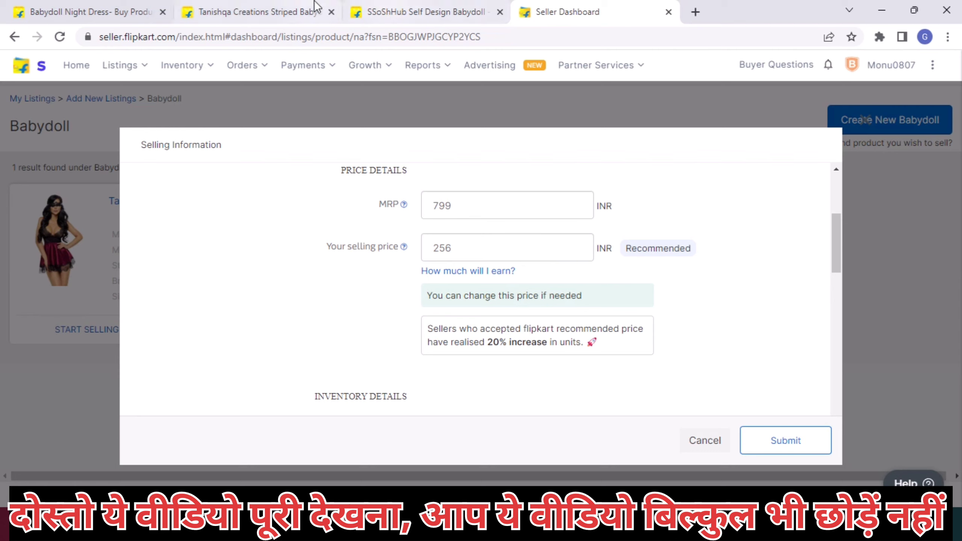
{"action": "left_click", "coordinate": [265, 11]}
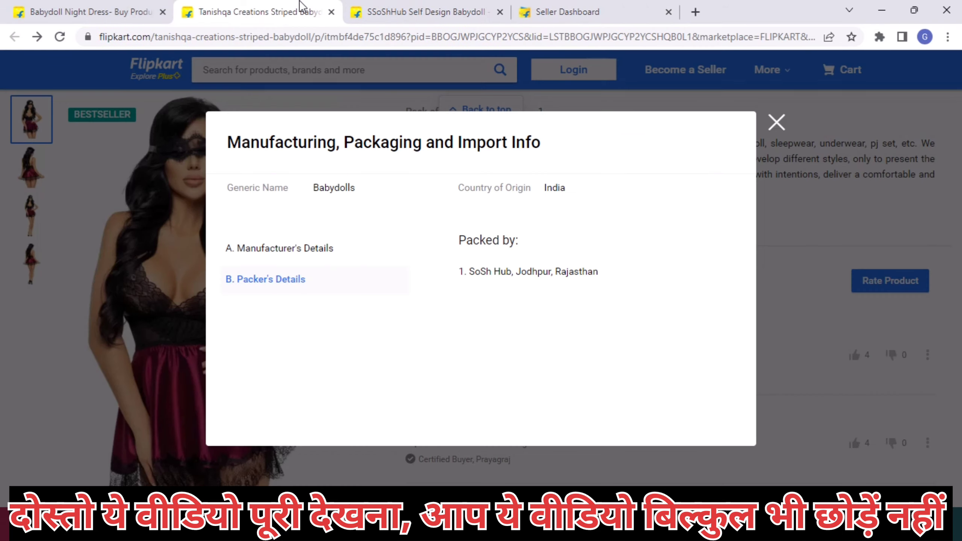
{"action": "left_click", "coordinate": [776, 122]}
{"action": "scroll", "coordinate": [546, 209], "scroll_direction": "up", "scroll_amount": 15}
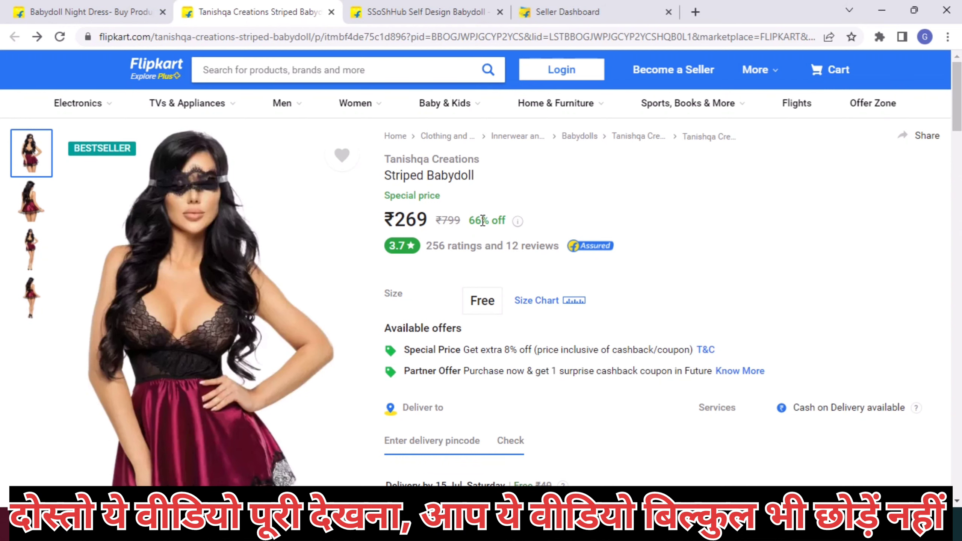
{"action": "scroll", "coordinate": [533, 208], "scroll_direction": "down", "scroll_amount": 5}
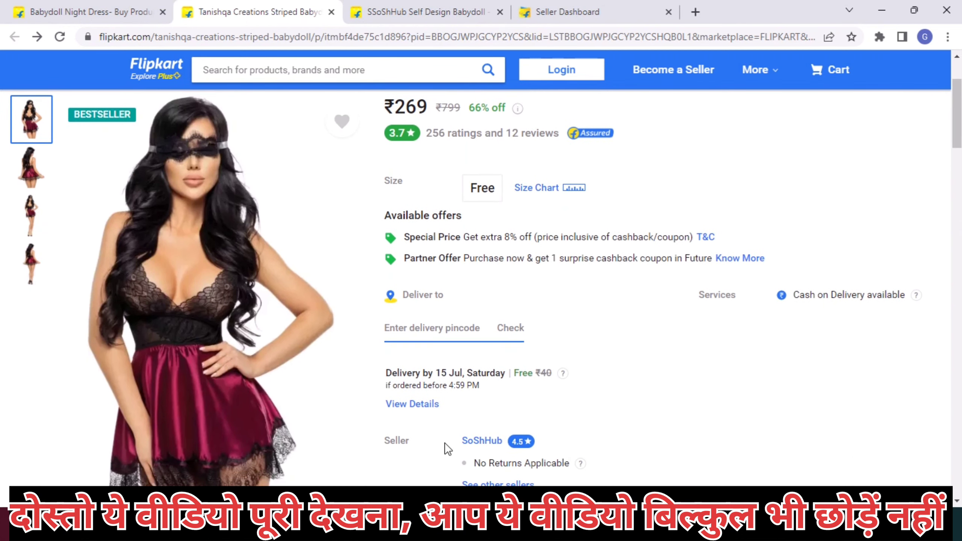
{"action": "scroll", "coordinate": [492, 417], "scroll_direction": "down", "scroll_amount": 3}
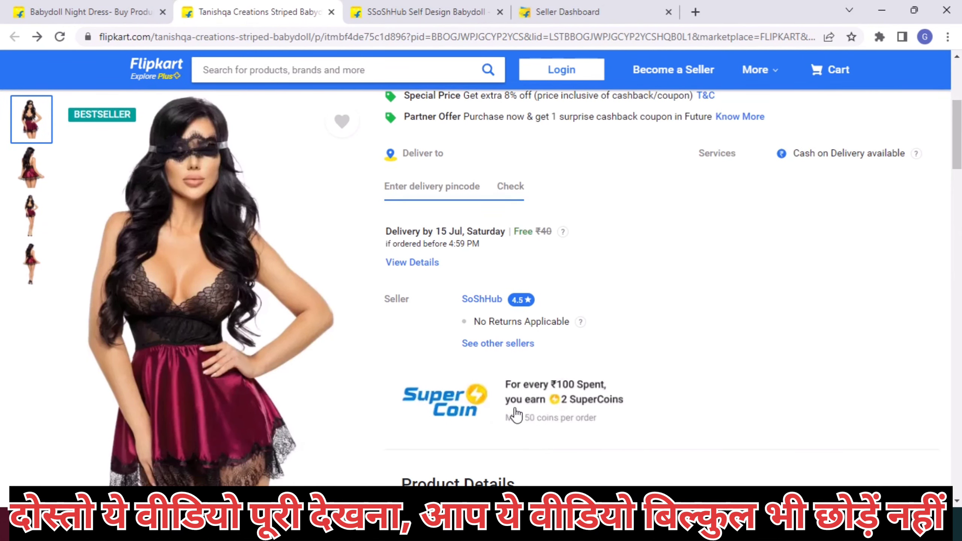
{"action": "scroll", "coordinate": [519, 361], "scroll_direction": "down", "scroll_amount": 10}
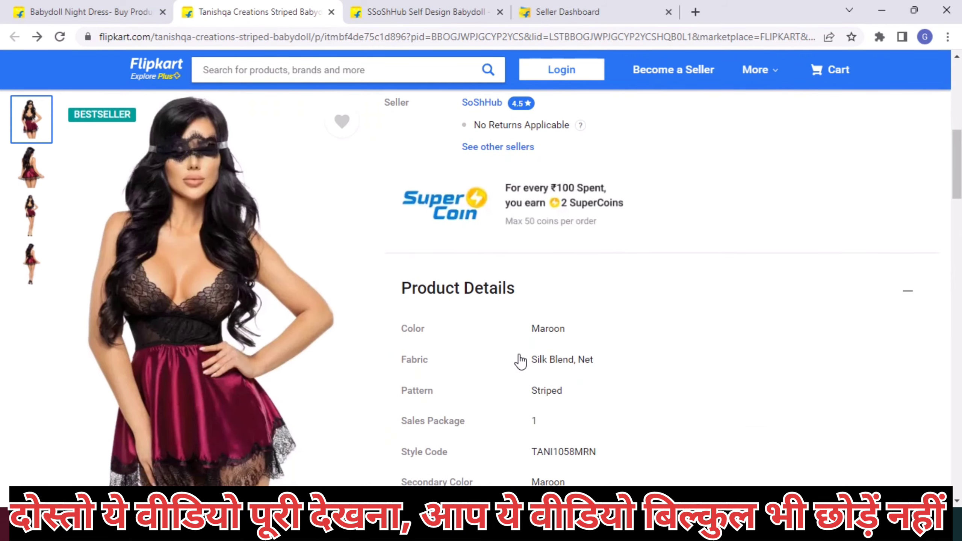
{"action": "scroll", "coordinate": [520, 361], "scroll_direction": "up", "scroll_amount": 15}
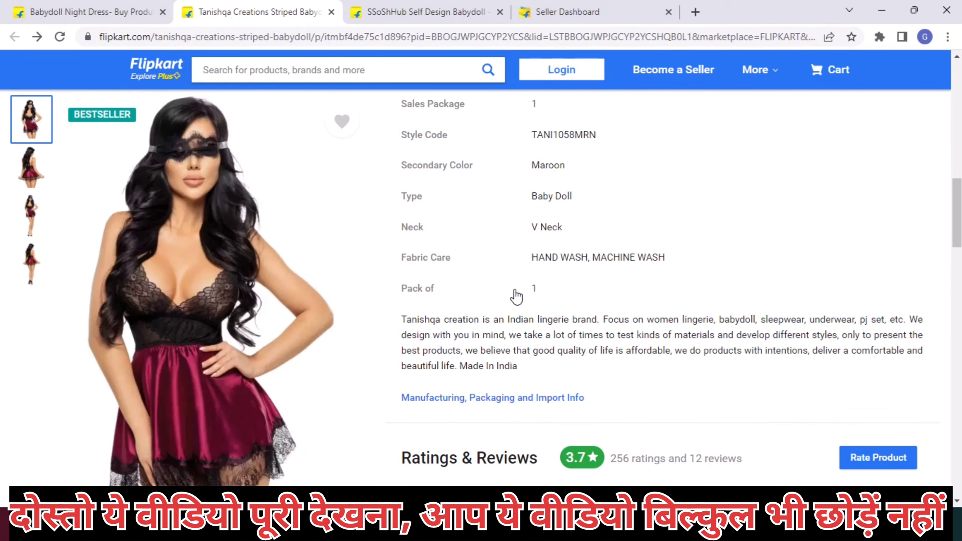
{"action": "scroll", "coordinate": [517, 424], "scroll_direction": "down", "scroll_amount": 4}
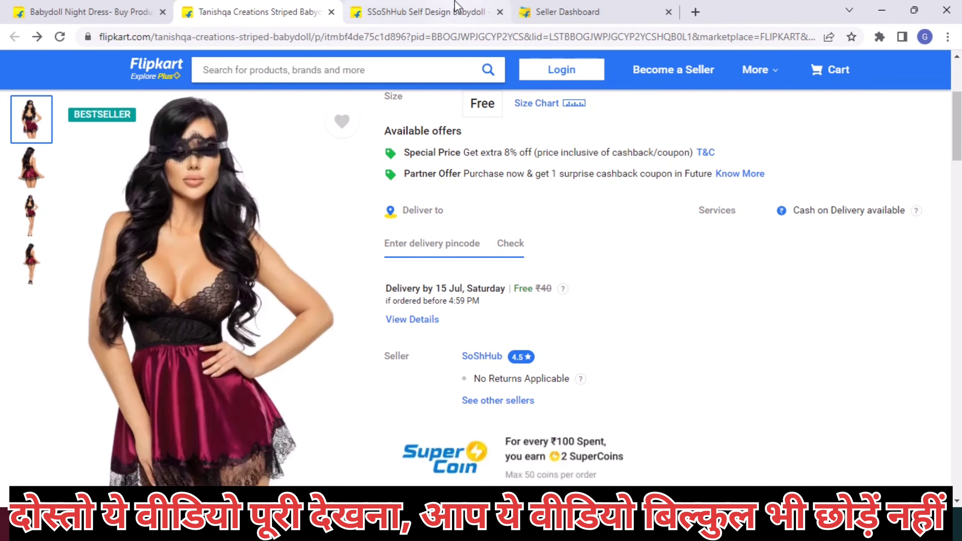
{"action": "left_click", "coordinate": [560, 9]}
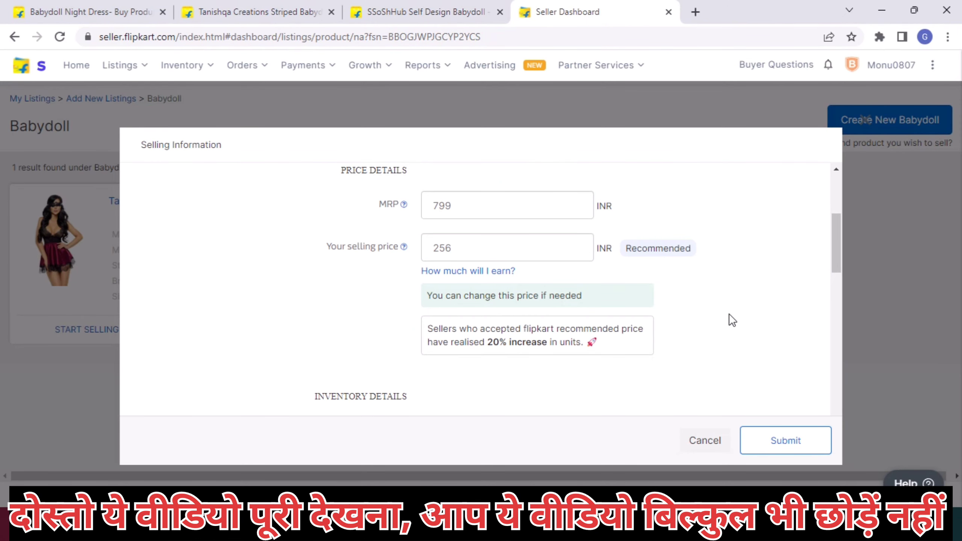
{"action": "left_click", "coordinate": [242, 5]}
{"action": "scroll", "coordinate": [617, 173], "scroll_direction": "up", "scroll_amount": 4}
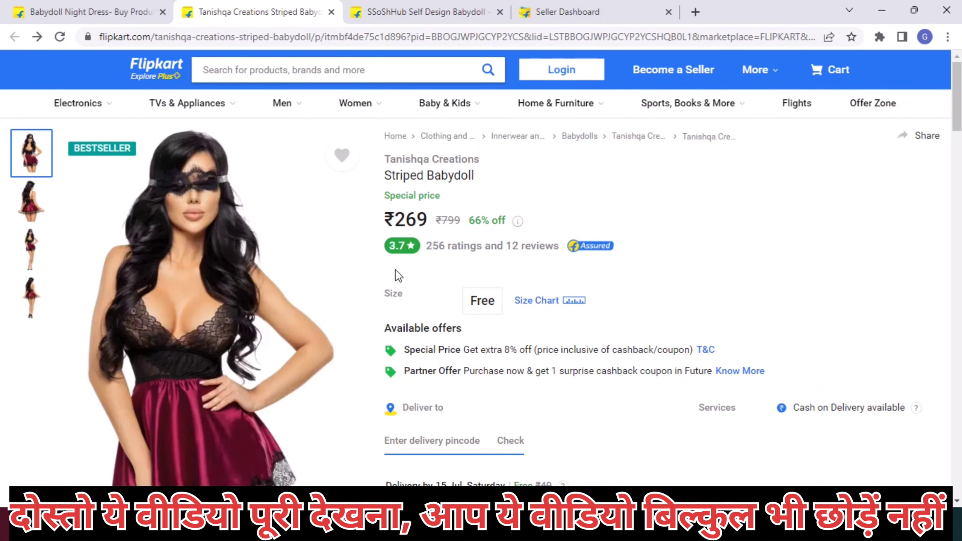
{"action": "left_click", "coordinate": [561, 9]}
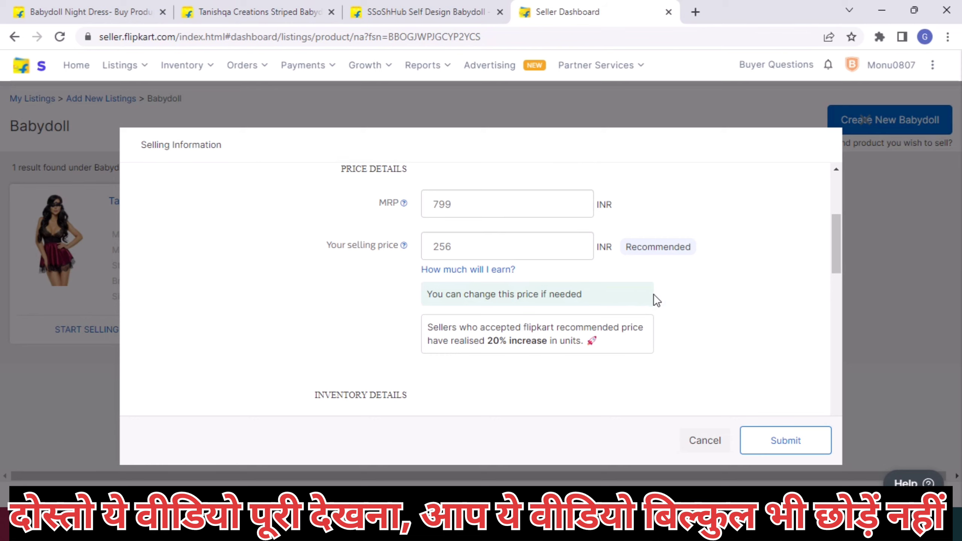
Check the inventory, shipping, package, tax and manufacturing details and submit the striped babydoll's selling information.
{"action": "scroll", "coordinate": [654, 294], "scroll_direction": "down", "scroll_amount": 3}
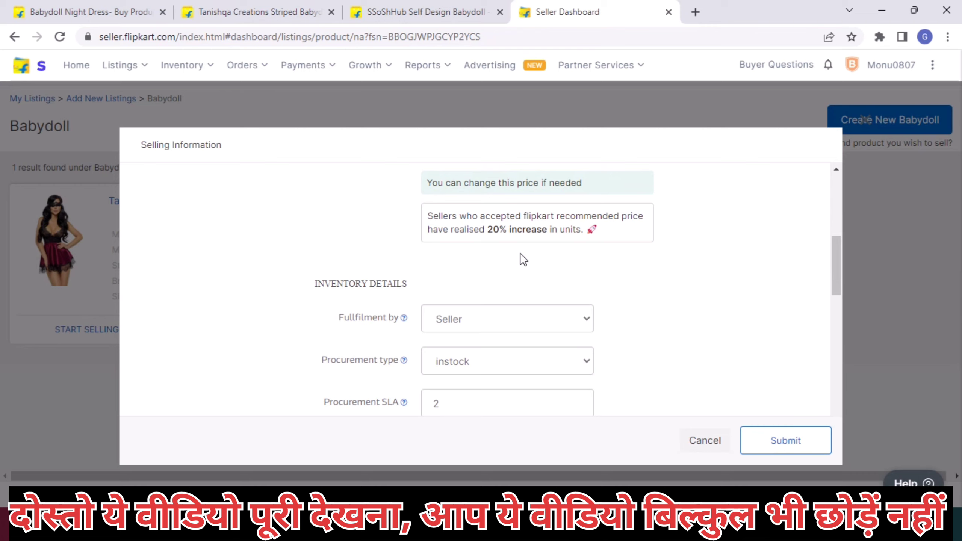
{"action": "scroll", "coordinate": [520, 253], "scroll_direction": "down", "scroll_amount": 3}
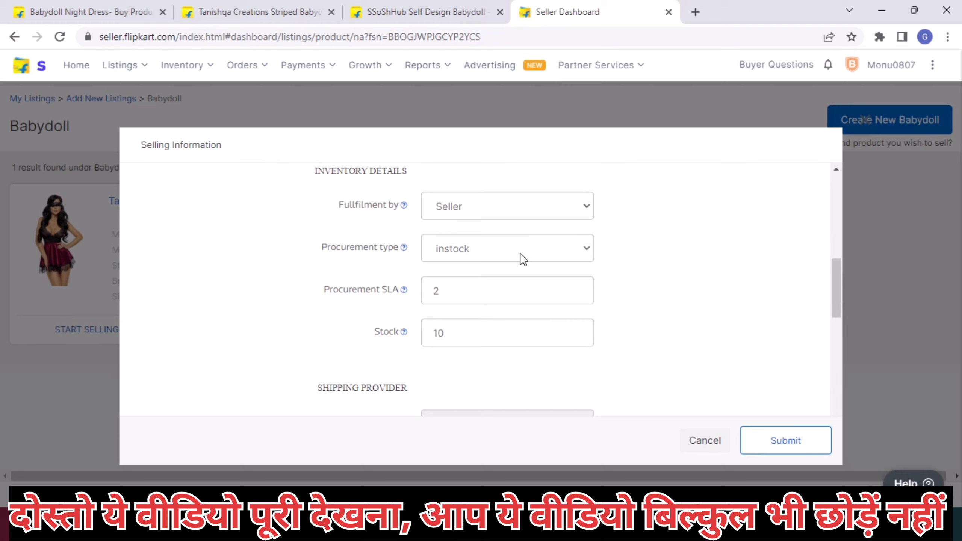
{"action": "scroll", "coordinate": [520, 253], "scroll_direction": "down", "scroll_amount": 1}
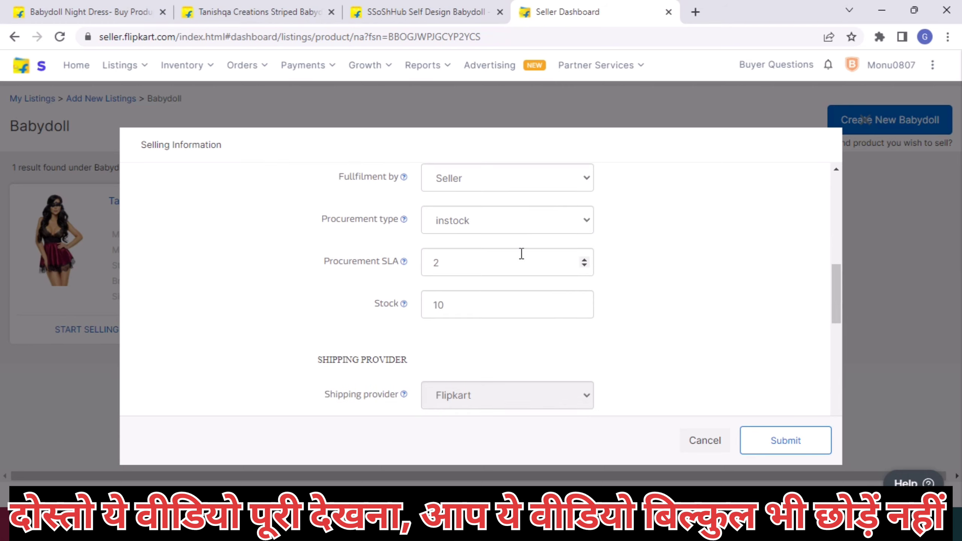
{"action": "scroll", "coordinate": [521, 254], "scroll_direction": "down", "scroll_amount": 3}
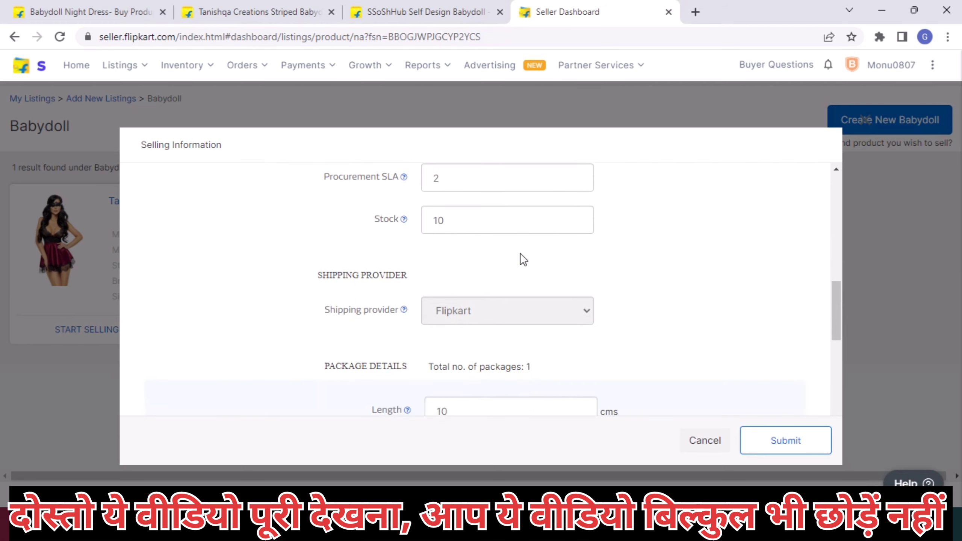
{"action": "scroll", "coordinate": [521, 255], "scroll_direction": "down", "scroll_amount": 1}
{"action": "scroll", "coordinate": [520, 253], "scroll_direction": "down", "scroll_amount": 2}
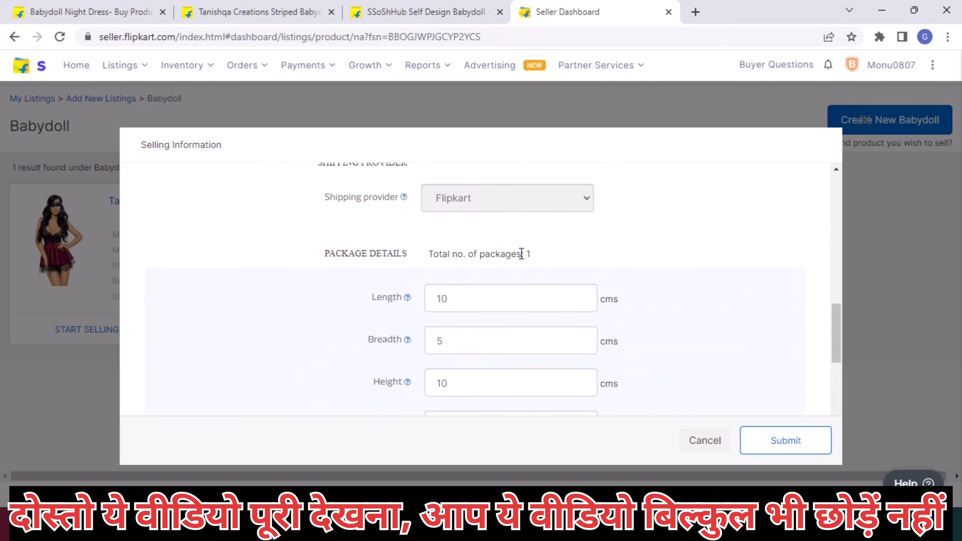
{"action": "scroll", "coordinate": [521, 253], "scroll_direction": "down", "scroll_amount": 1}
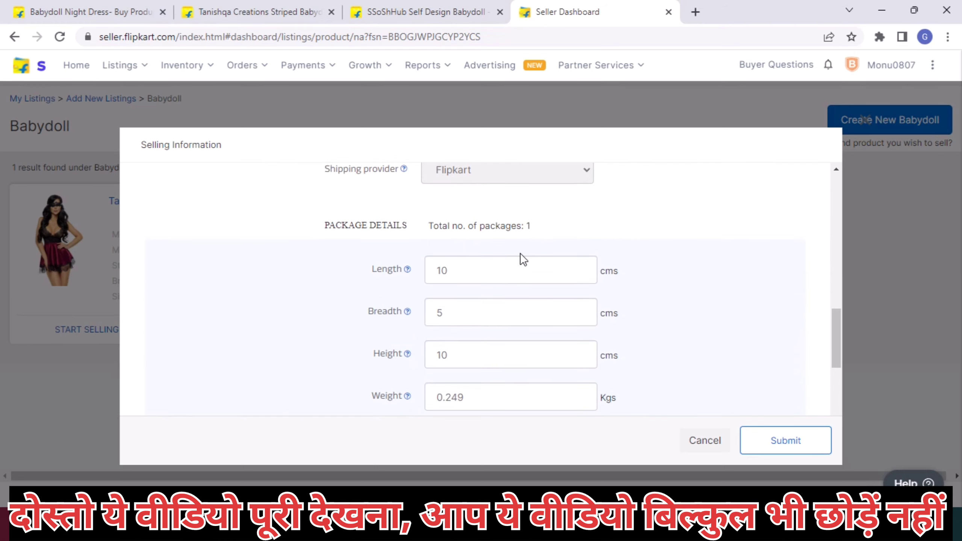
{"action": "scroll", "coordinate": [520, 253], "scroll_direction": "down", "scroll_amount": 2}
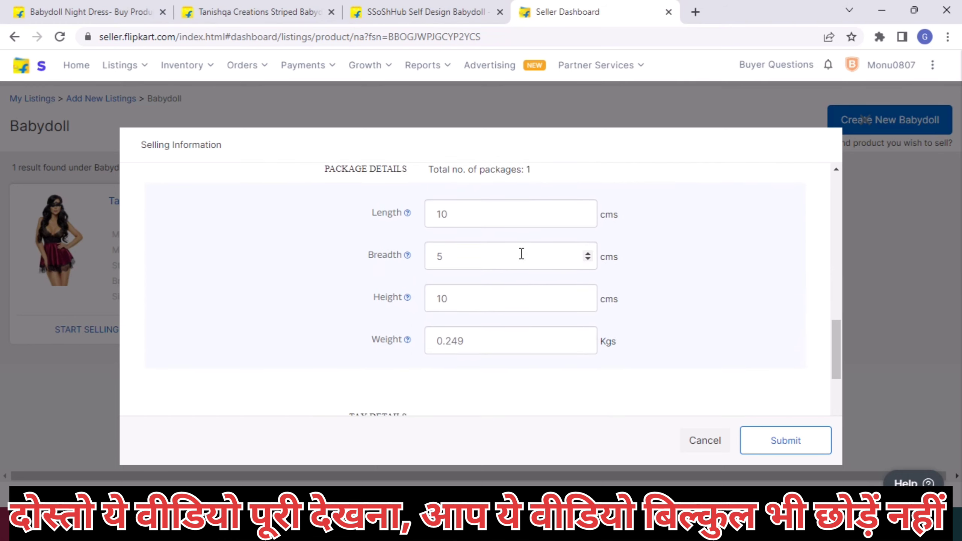
{"action": "scroll", "coordinate": [520, 253], "scroll_direction": "up", "scroll_amount": 1}
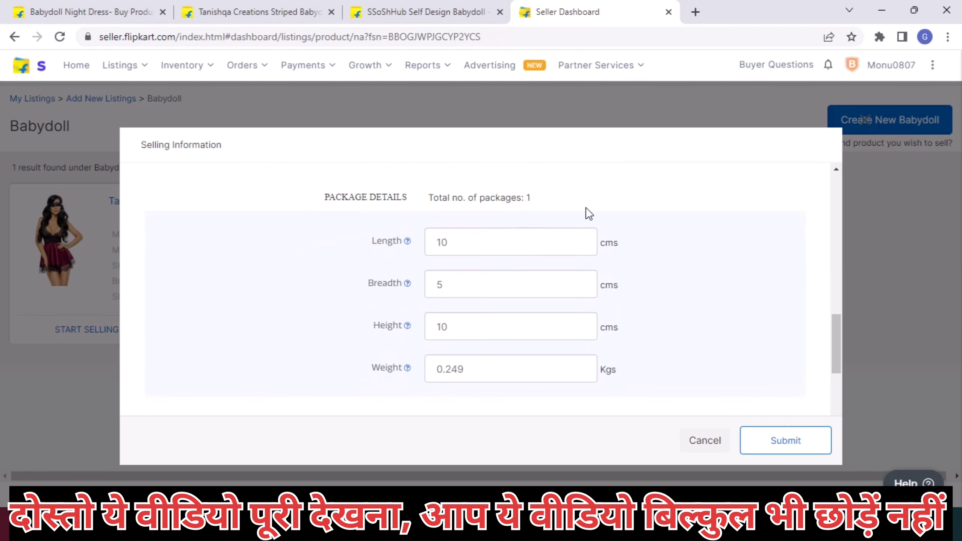
{"action": "scroll", "coordinate": [666, 216], "scroll_direction": "down", "scroll_amount": 5}
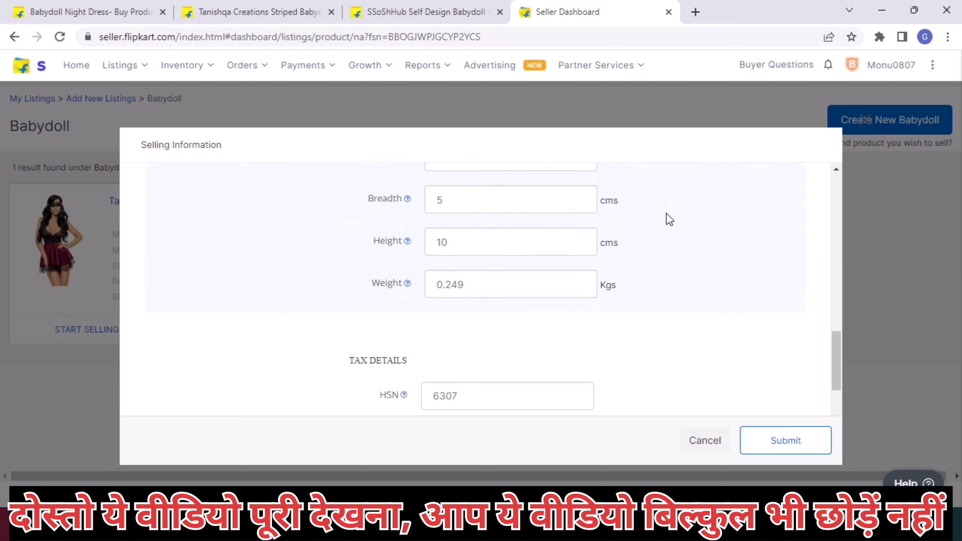
{"action": "scroll", "coordinate": [525, 271], "scroll_direction": "down", "scroll_amount": 3}
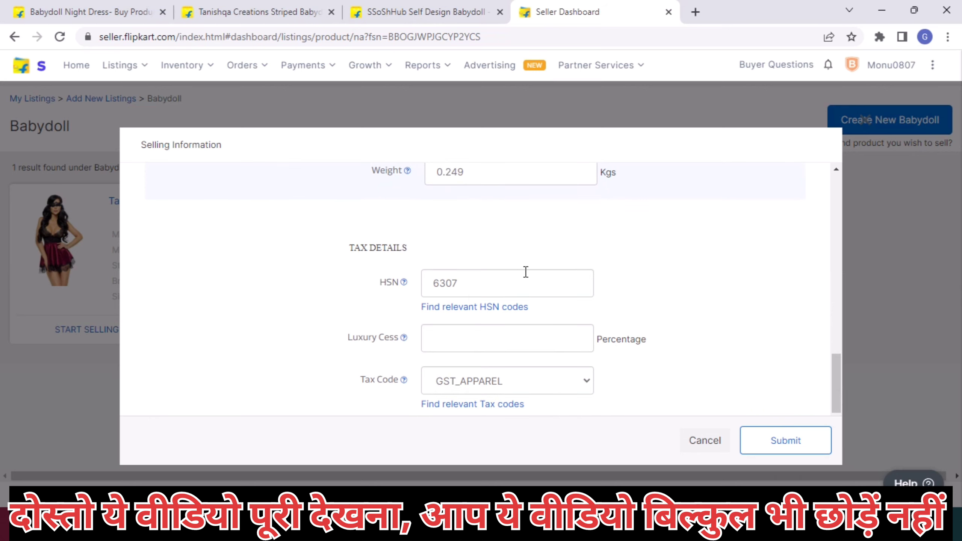
{"action": "scroll", "coordinate": [525, 271], "scroll_direction": "down", "scroll_amount": 2}
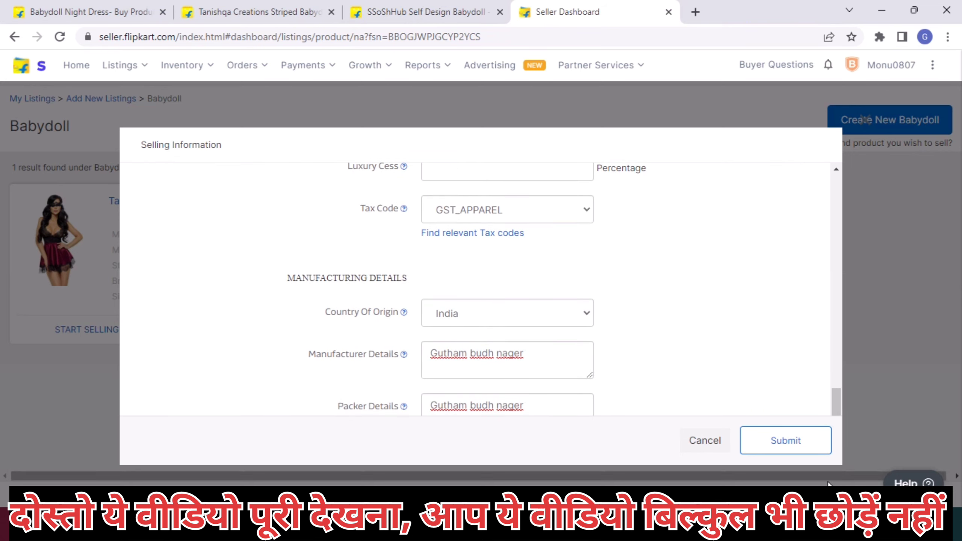
{"action": "left_click", "coordinate": [779, 440]}
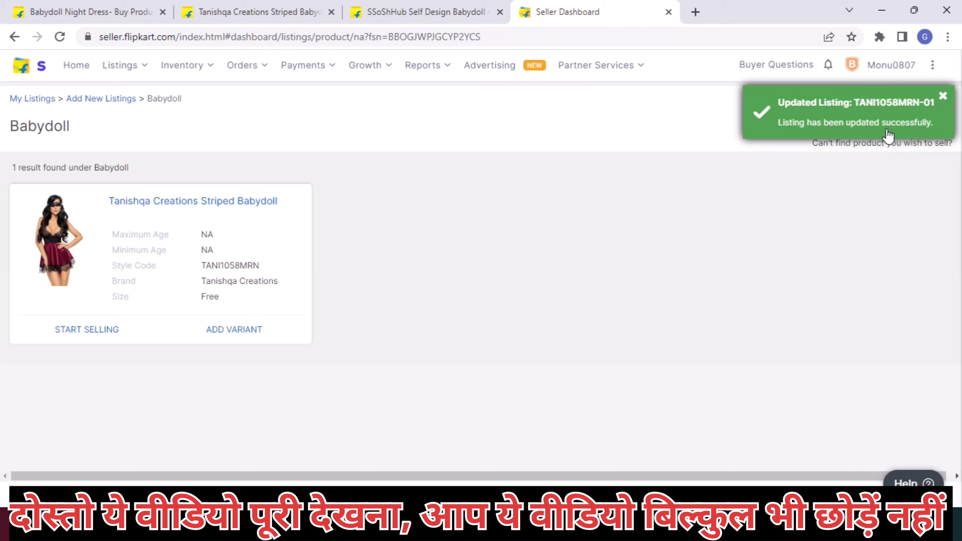
Copy the product ID BBOGJG3ADFXEAP8C from the web address of the SSoShHub Self Design Babydoll's product page.
{"action": "mouse_move", "coordinate": [139, 60]}
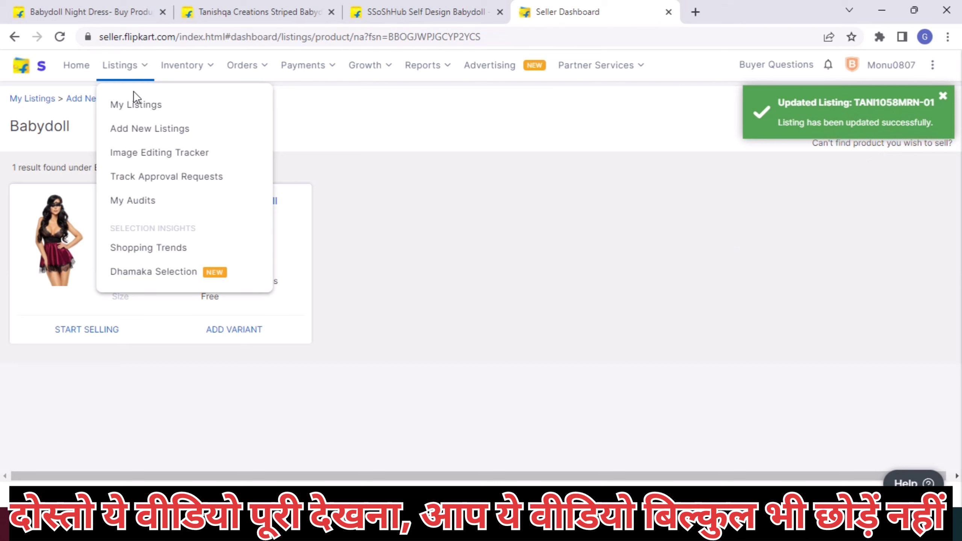
{"action": "left_click", "coordinate": [392, 8]}
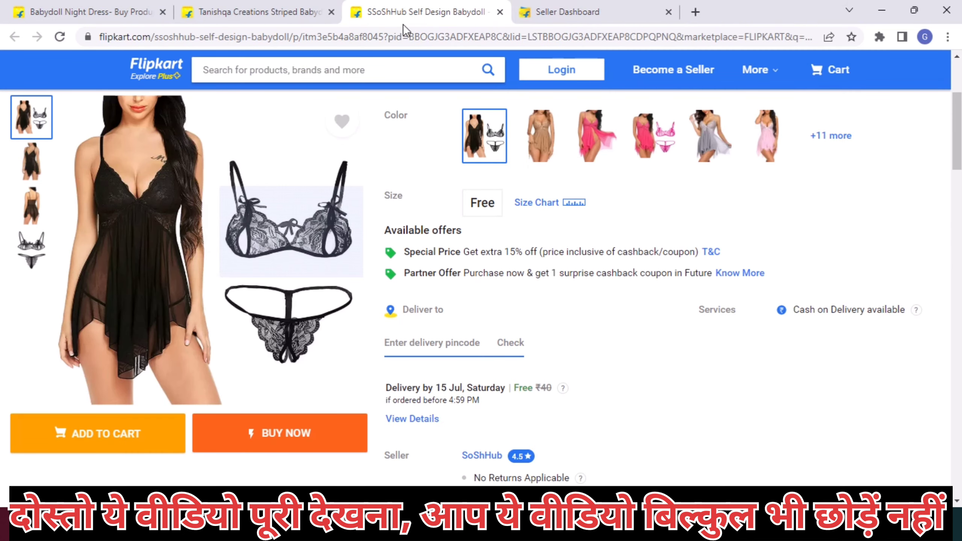
{"action": "double_click", "coordinate": [436, 42]}
{"action": "key", "text": "ctrl+c"}
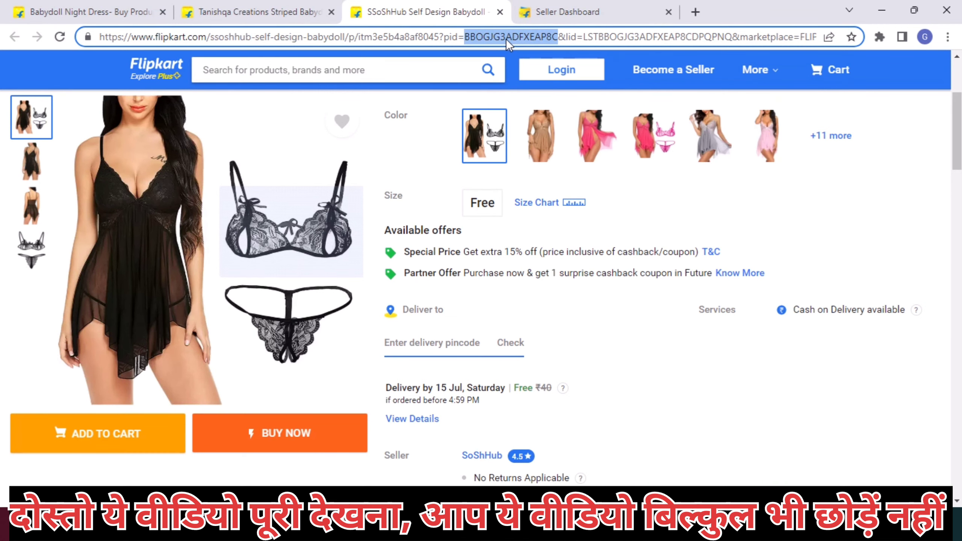
Return to the seller dashboard and search the existing Flipkart products for FSN BBOGJG3ADFXEAP8C to add a new listing.
{"action": "left_click", "coordinate": [567, 5]}
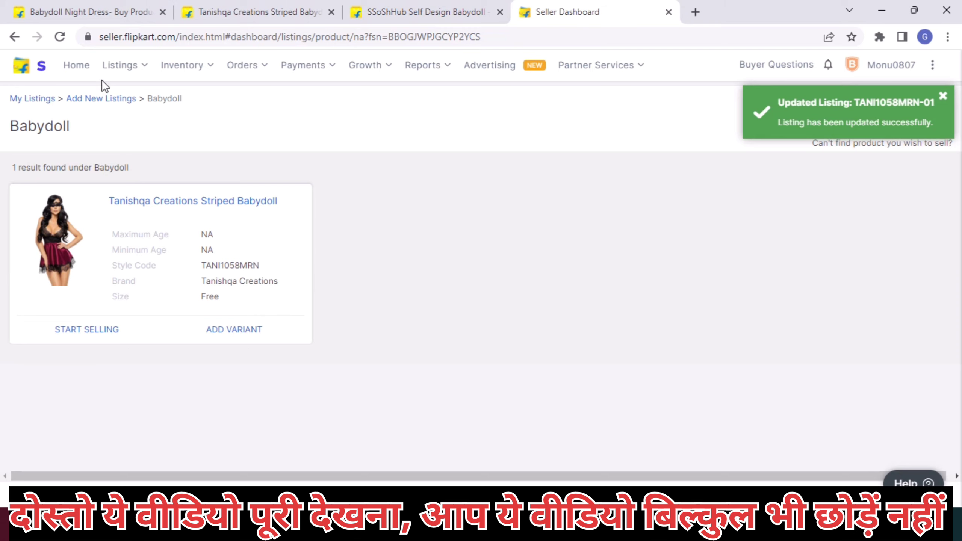
{"action": "mouse_move", "coordinate": [111, 75]}
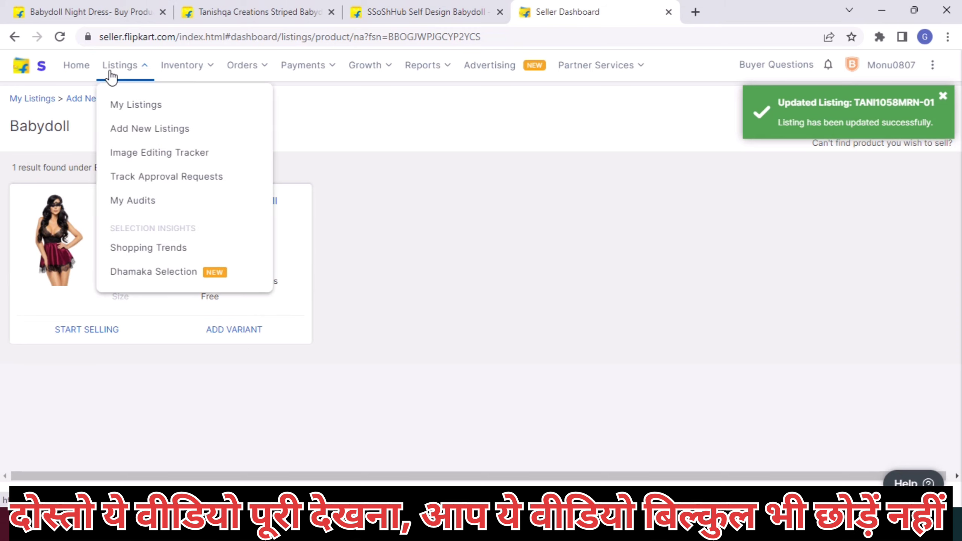
{"action": "left_click", "coordinate": [128, 130]}
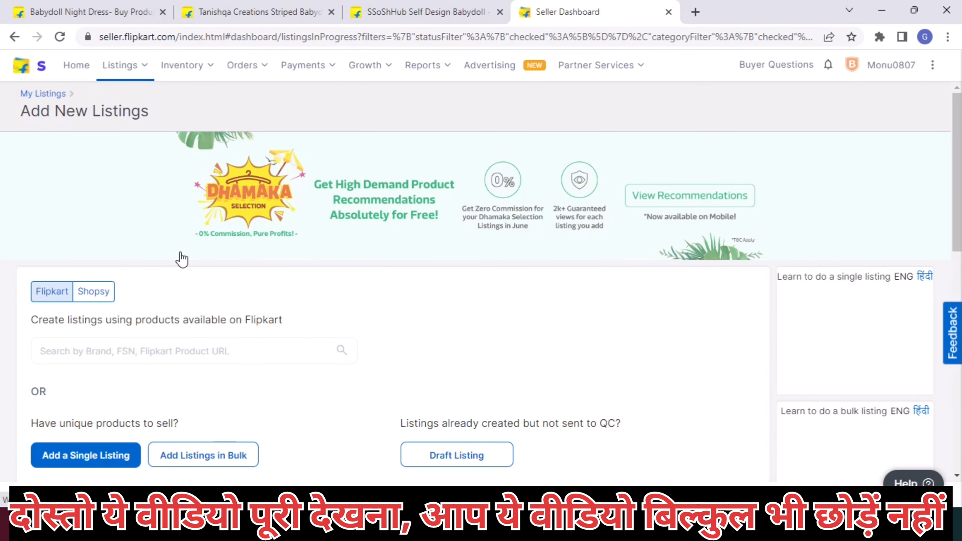
{"action": "left_click", "coordinate": [129, 349]}
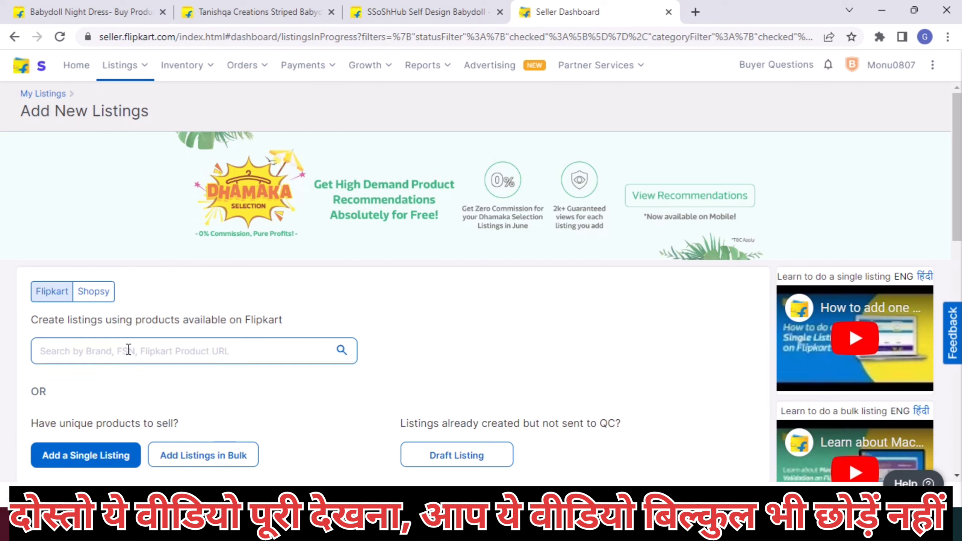
{"action": "key", "text": "ctrl+v"}
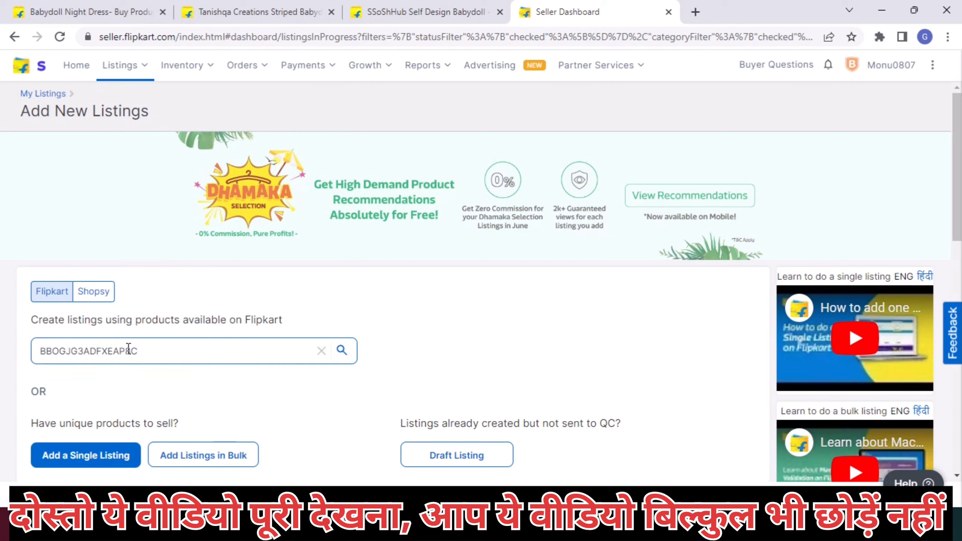
{"action": "key", "text": "Return"}
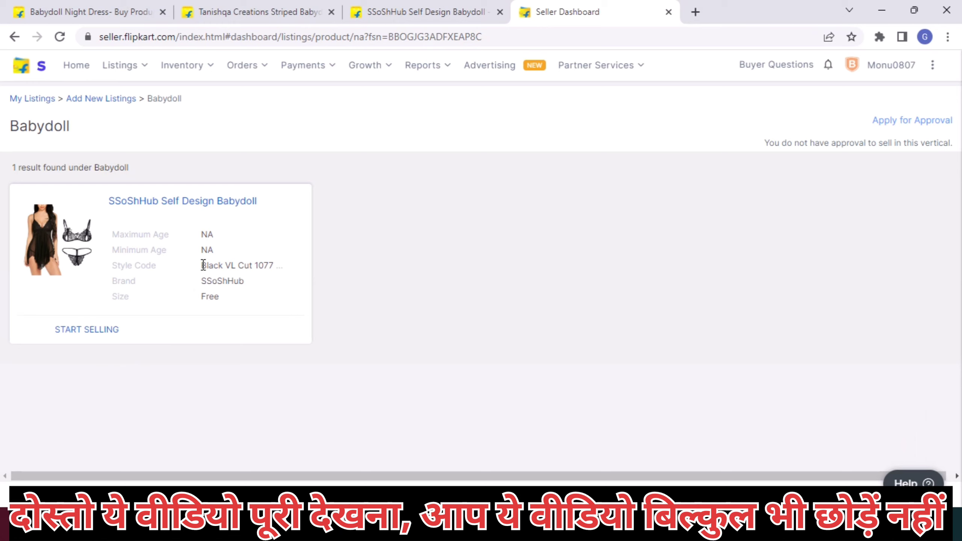
Copy the visible style code "Black VL Cut 1077" of the SSoShHub Self Design Babydoll.
{"action": "left_click_drag", "start_coordinate": [202, 265], "coordinate": [285, 260]}
{"action": "key", "text": "ctrl+c"}
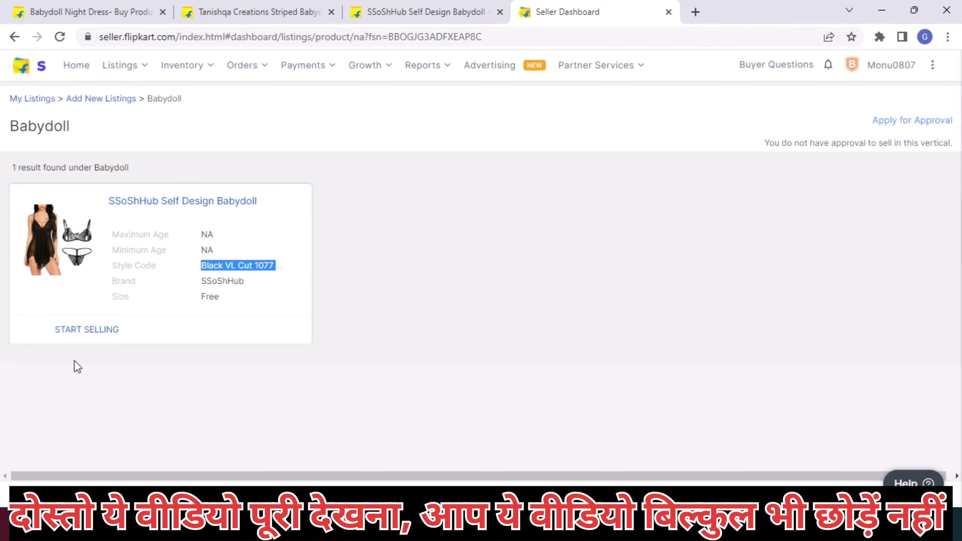
Start selling the SSoShHub Self Design Babydoll with seller SKU ID "Black VL Cut 1077-01" and listing status Active.
{"action": "left_click", "coordinate": [78, 342]}
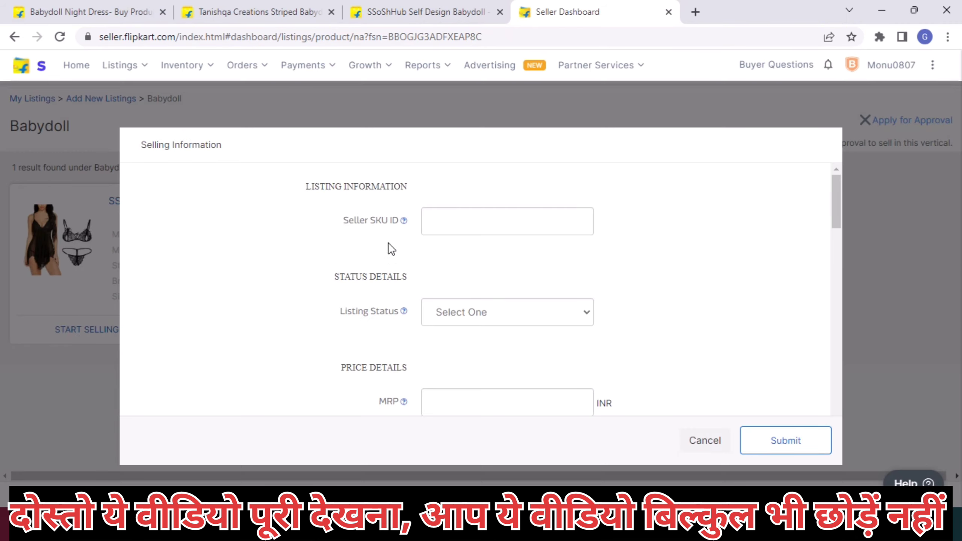
{"action": "left_click", "coordinate": [454, 226]}
{"action": "key", "text": "ctrl+v"}
{"action": "type", "text": "Li"}
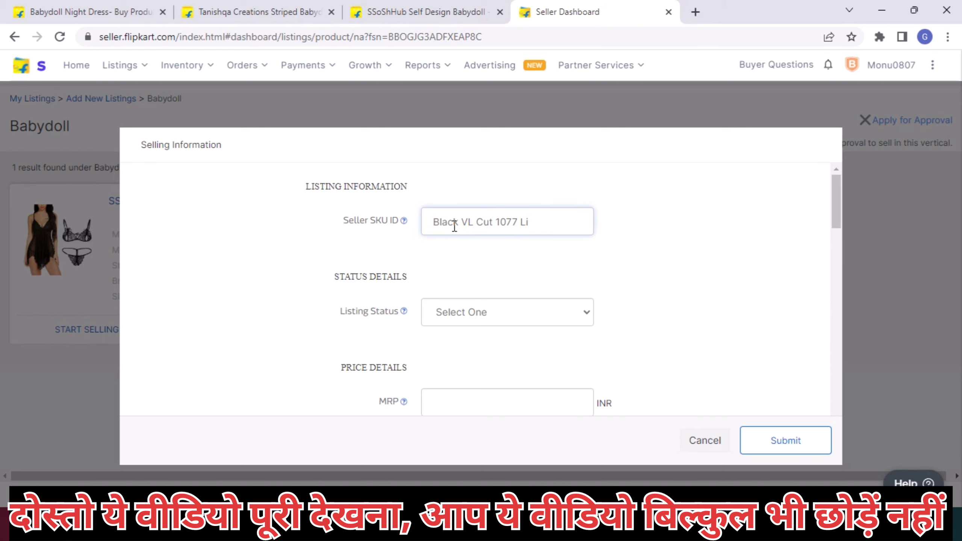
{"action": "key", "text": "BackSpace"}
{"action": "key", "text": "BackSpace"}
{"action": "type", "text": "01"}
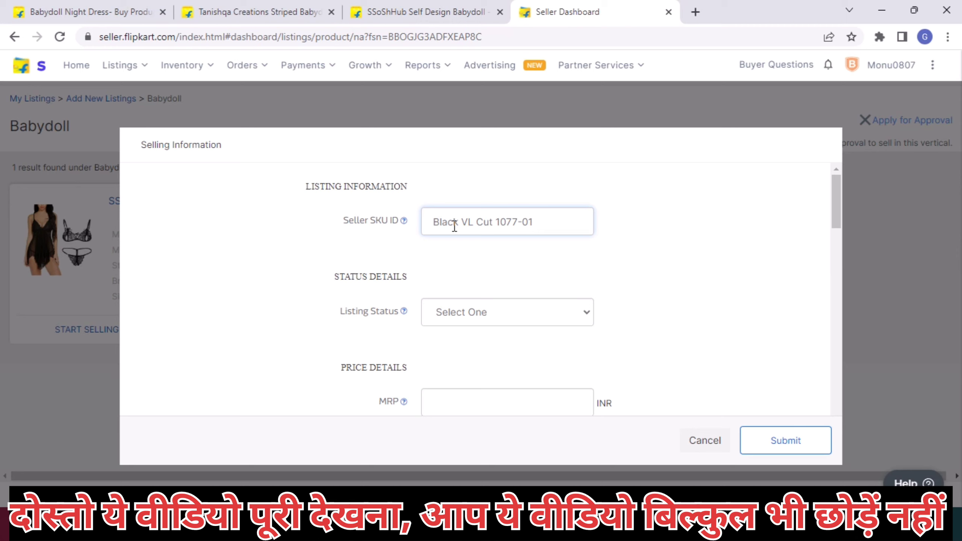
{"action": "left_click", "coordinate": [462, 321]}
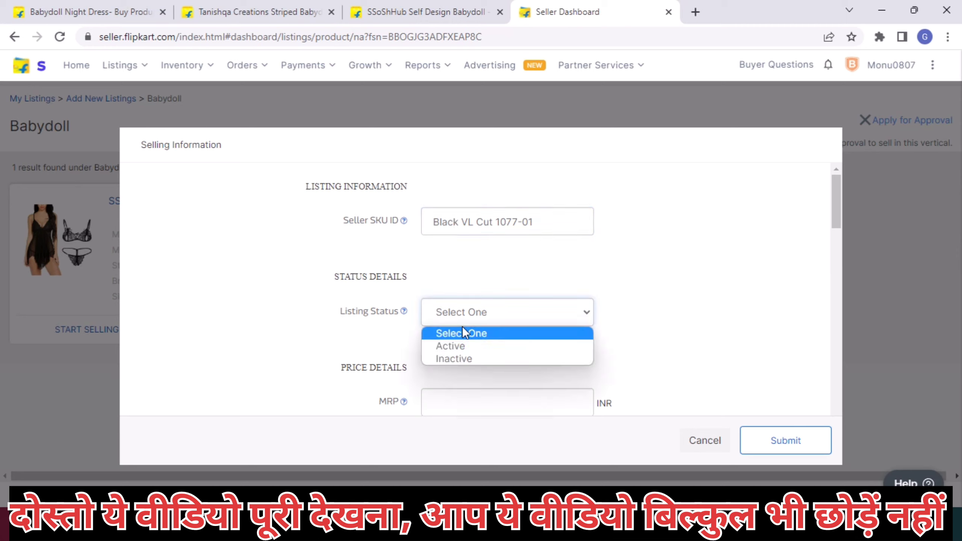
{"action": "left_click", "coordinate": [460, 346]}
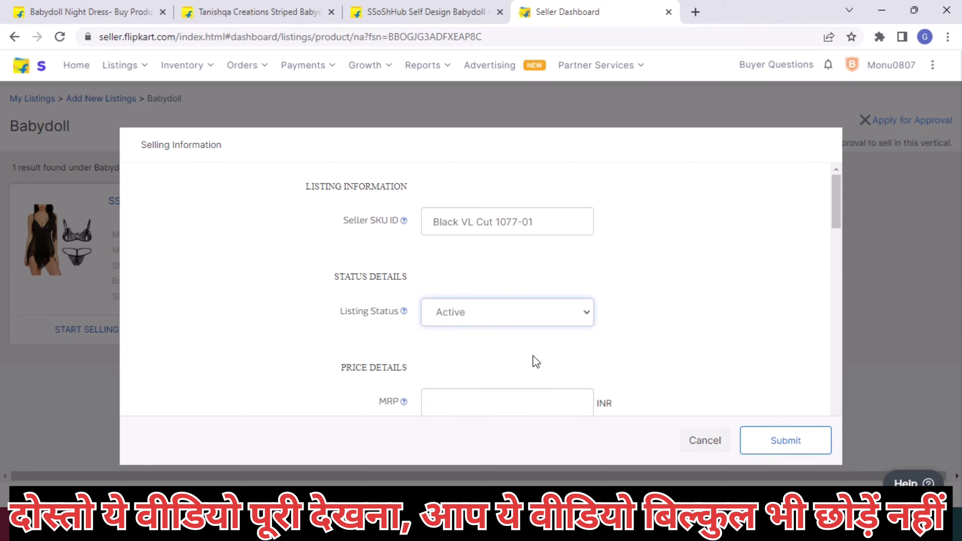
Look up the MRP on the SSoShHub product page and set the listing's MRP to 1299 INR.
{"action": "scroll", "coordinate": [533, 355], "scroll_direction": "down", "scroll_amount": 2}
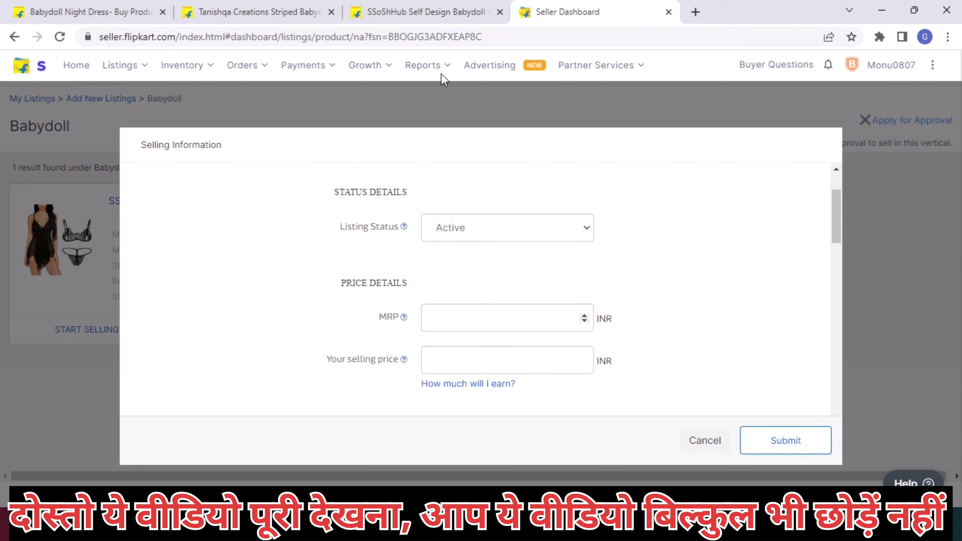
{"action": "left_click", "coordinate": [424, 11]}
{"action": "key", "text": "End"}
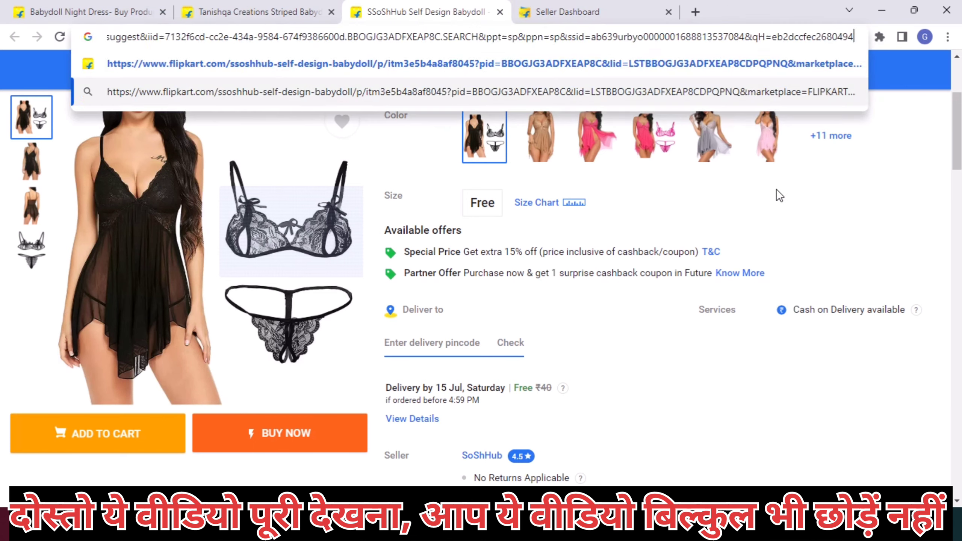
{"action": "key", "text": "Return"}
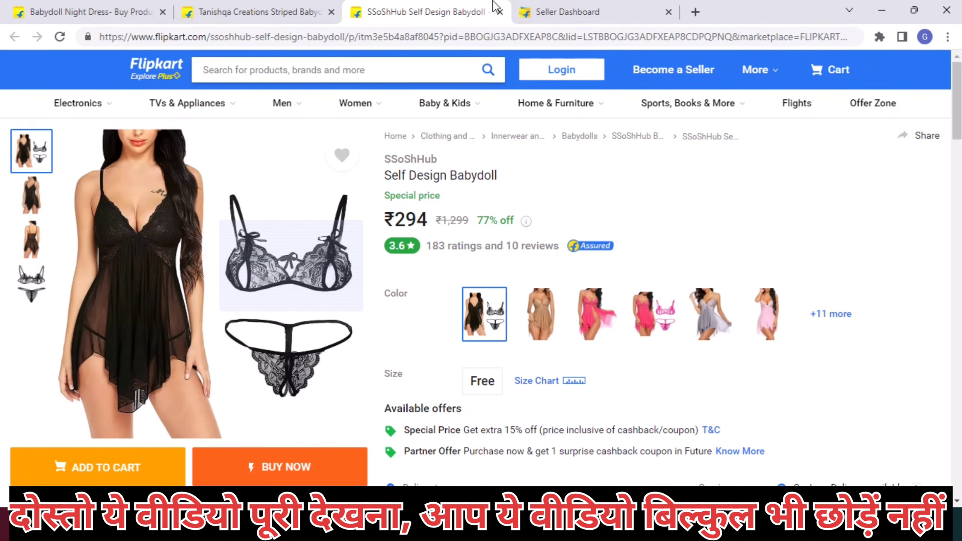
{"action": "left_click", "coordinate": [560, 12]}
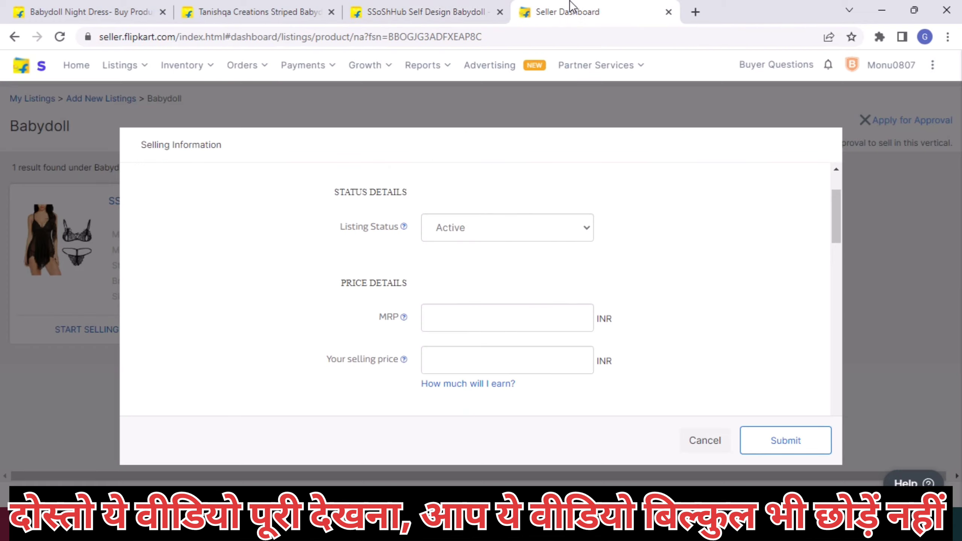
{"action": "left_click", "coordinate": [459, 313]}
{"action": "type", "text": "1299"}
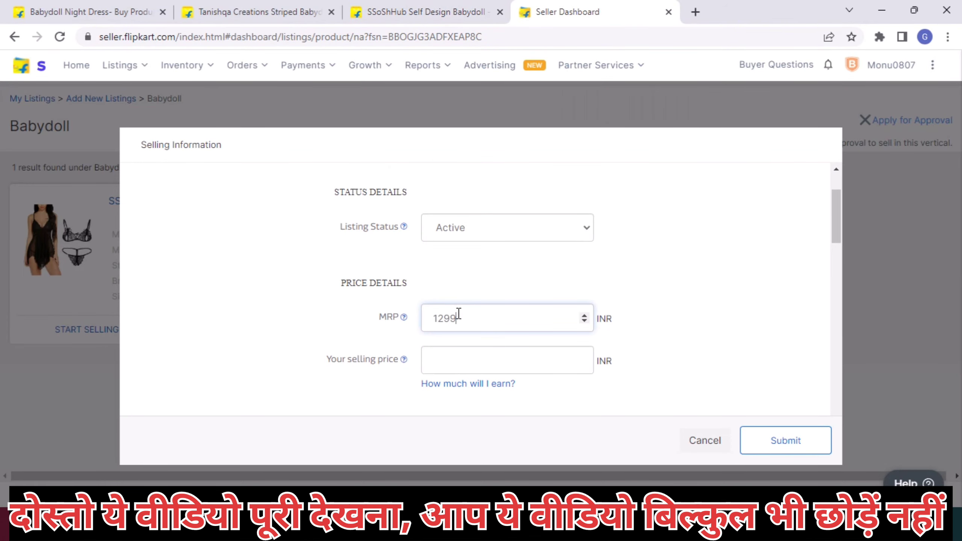
Recheck the current price on the SSoShHub product page and set the listing's selling price to 290 INR.
{"action": "left_click", "coordinate": [428, 4]}
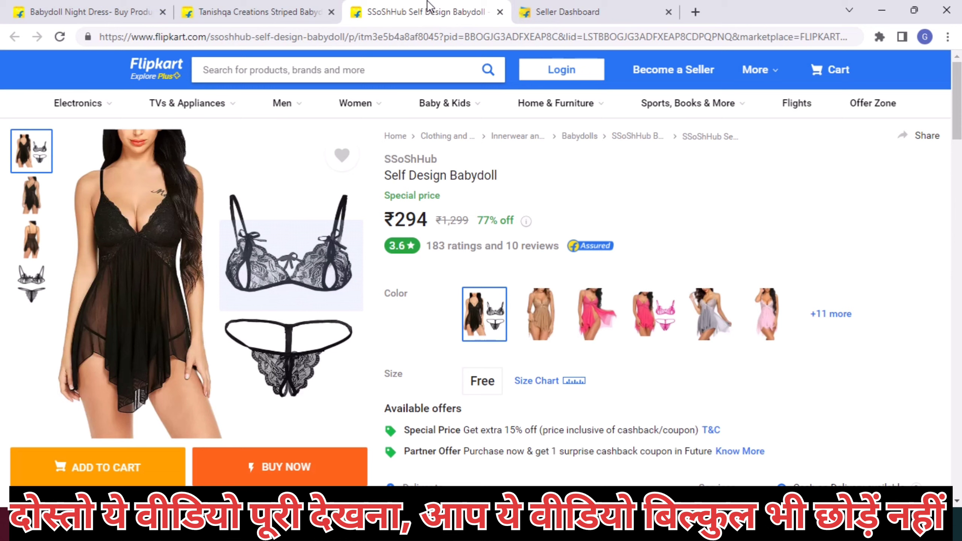
{"action": "left_click", "coordinate": [566, 10]}
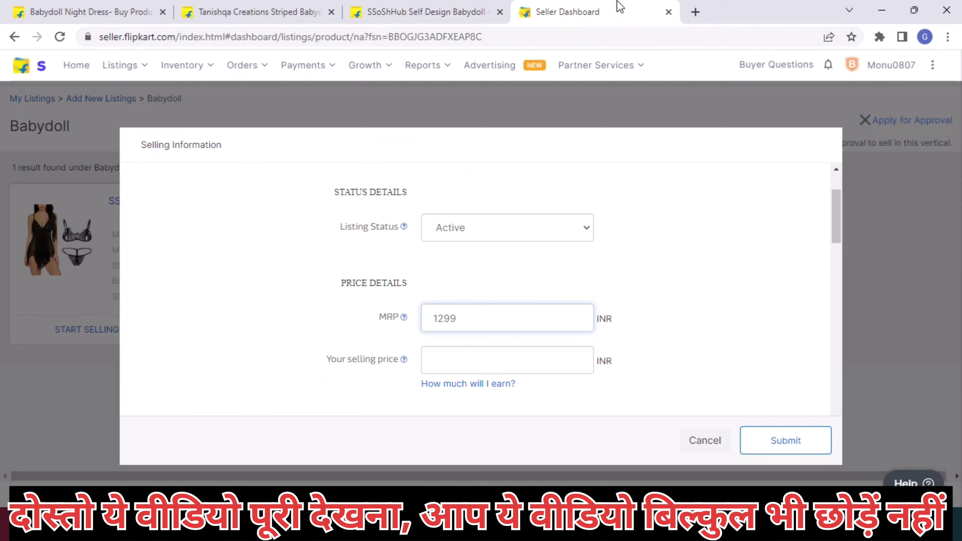
{"action": "left_click", "coordinate": [476, 362]}
{"action": "type", "text": "290"}
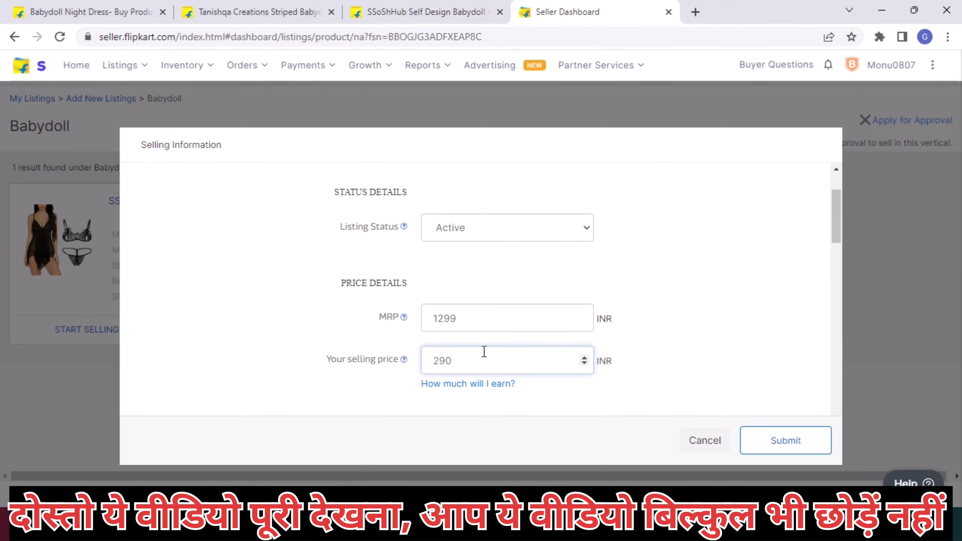
{"action": "left_click", "coordinate": [656, 297]}
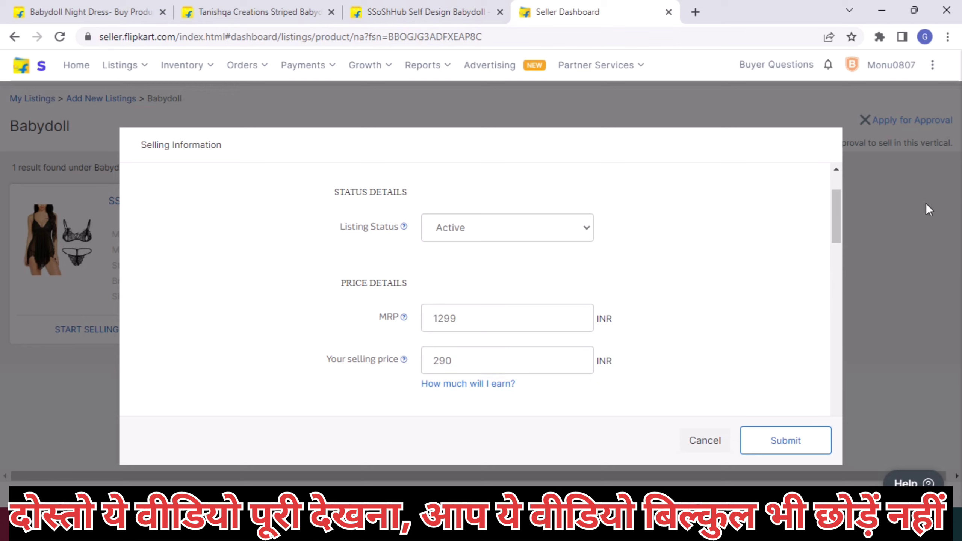
Fill in the inventory details with fulfilment by Seller, procurement type instock, procurement SLA 2 and stock 10.
{"action": "left_click_drag", "start_coordinate": [835, 207], "coordinate": [831, 239]}
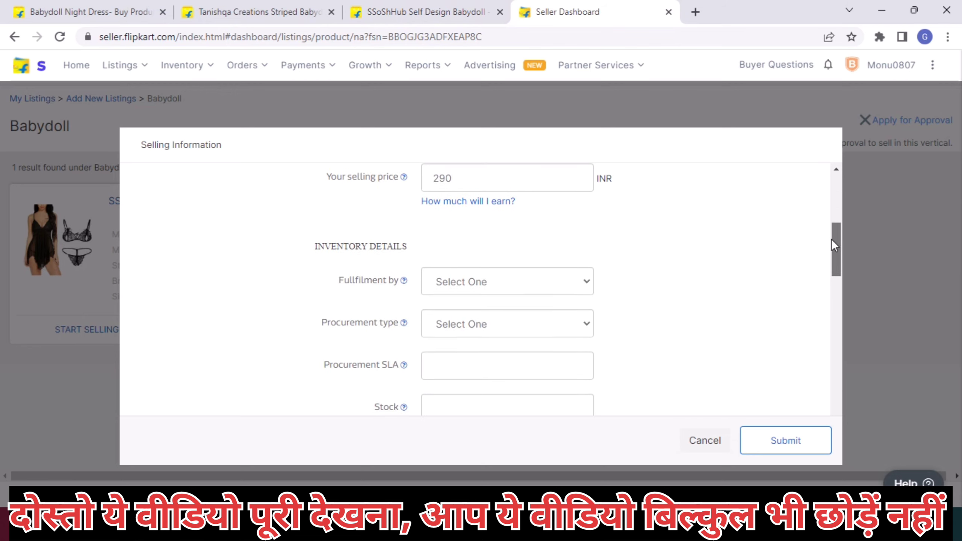
{"action": "left_click", "coordinate": [466, 281]}
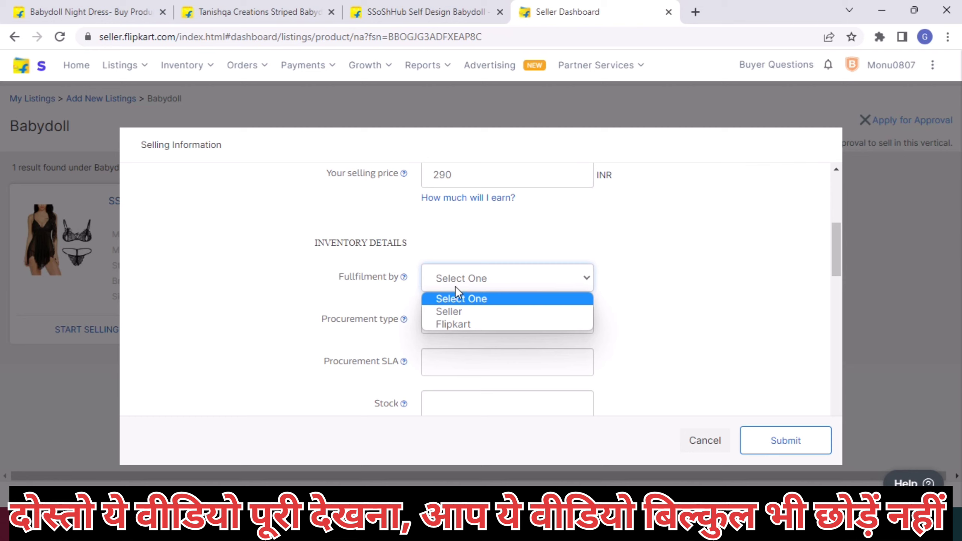
{"action": "left_click", "coordinate": [456, 304]}
{"action": "left_click", "coordinate": [458, 277]}
{"action": "left_click", "coordinate": [455, 315]}
{"action": "left_click", "coordinate": [455, 318]}
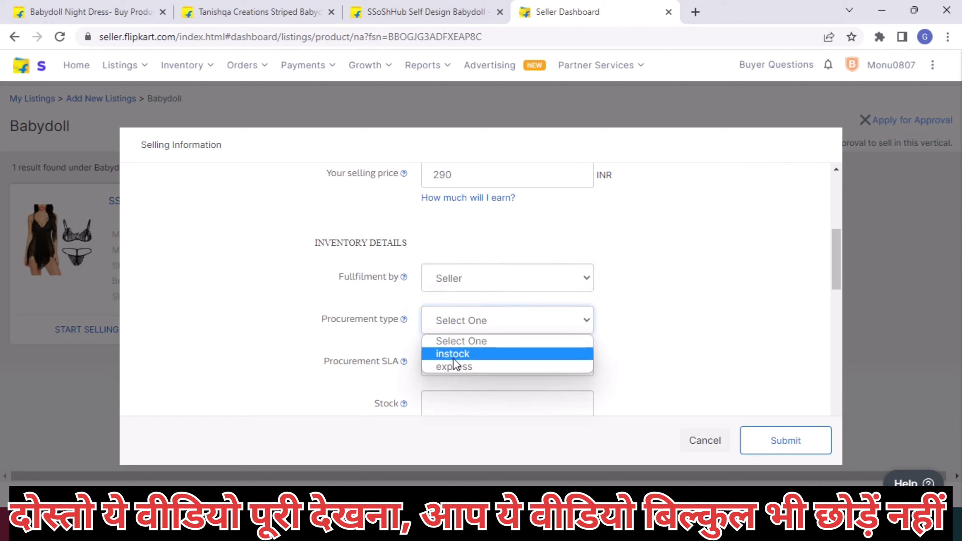
{"action": "left_click", "coordinate": [456, 353]}
{"action": "left_click", "coordinate": [460, 356]}
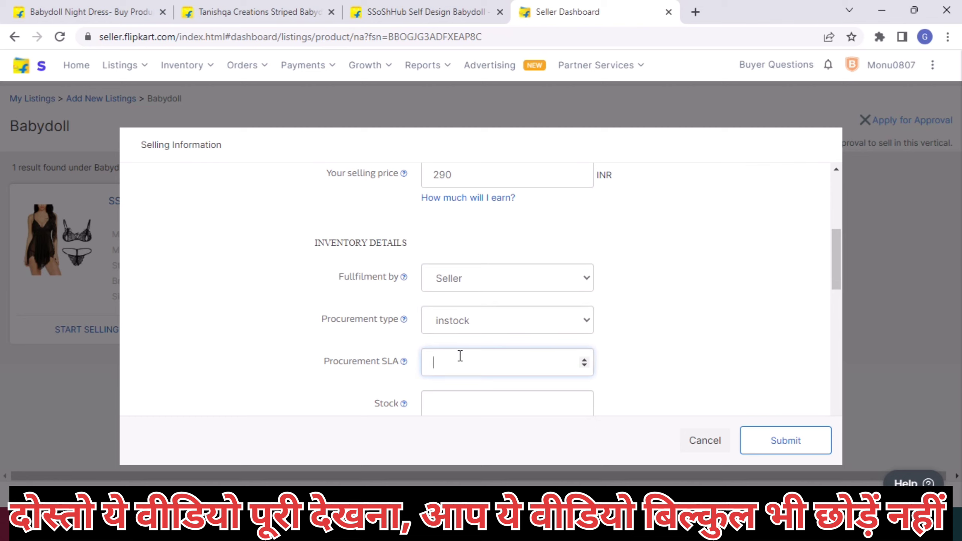
{"action": "type", "text": "2"}
{"action": "left_click", "coordinate": [519, 392]}
{"action": "type", "text": "10"}
{"action": "left_click", "coordinate": [764, 289]}
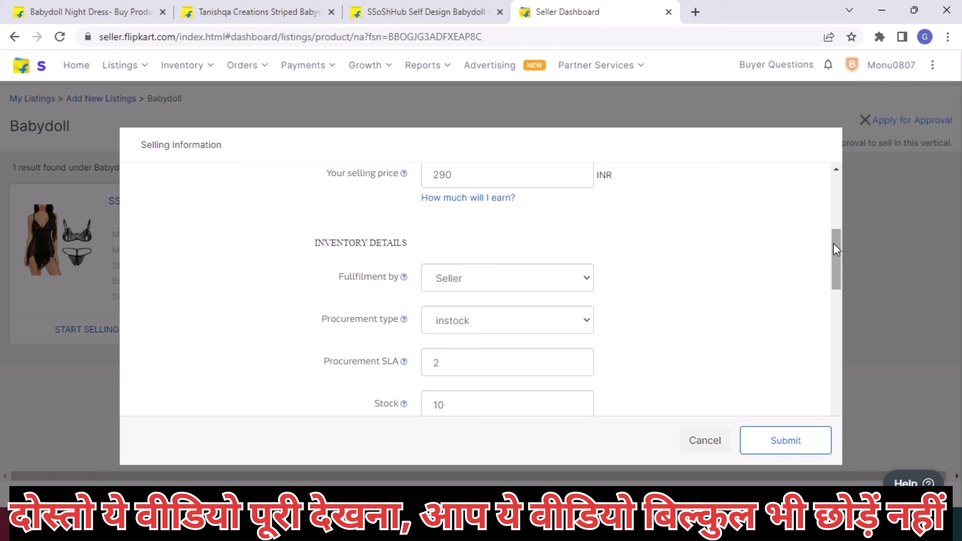
Set the package length to 10 cm, breadth to 5 cm, height to 10 cm and weight to 0.249 kg.
{"action": "left_click_drag", "start_coordinate": [833, 243], "coordinate": [827, 301]}
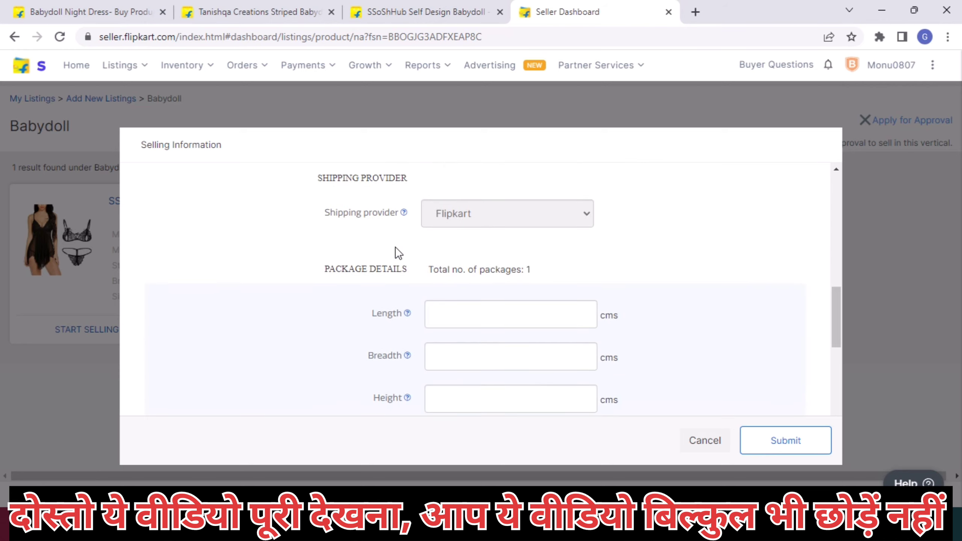
{"action": "left_click", "coordinate": [446, 316]}
{"action": "type", "text": "10"}
{"action": "key", "text": "Tab"}
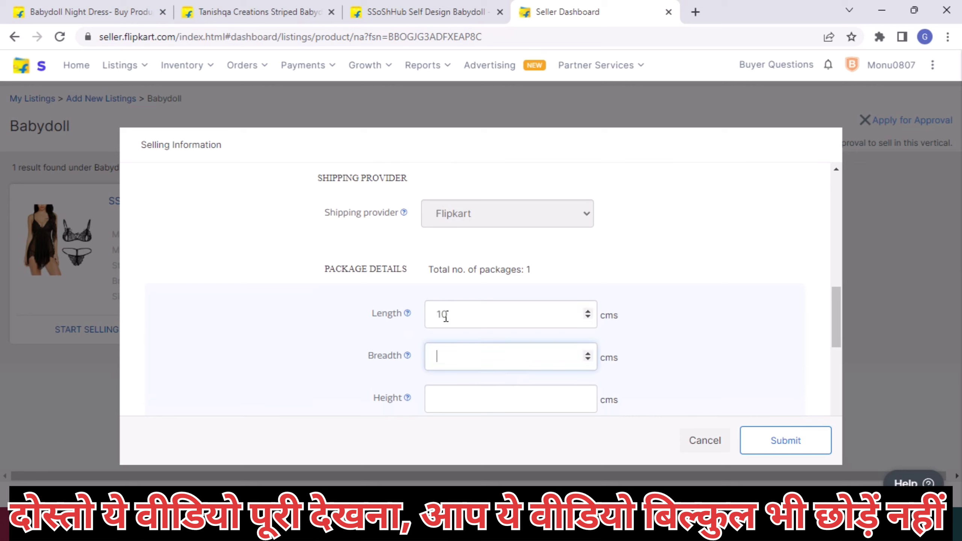
{"action": "type", "text": "5"}
{"action": "key", "text": "Tab"}
{"action": "type", "text": "10"}
{"action": "key", "text": "Tab"}
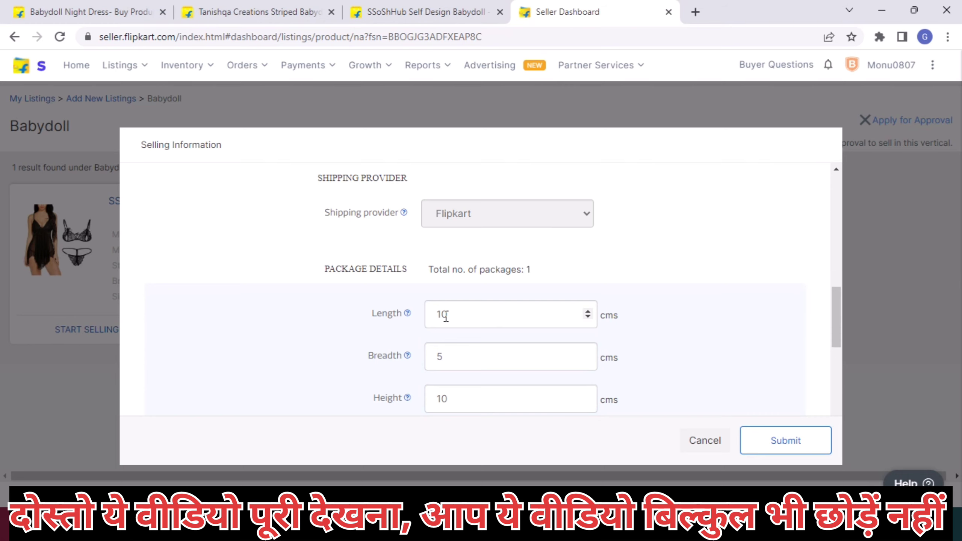
{"action": "scroll", "coordinate": [673, 259], "scroll_direction": "down", "scroll_amount": 2}
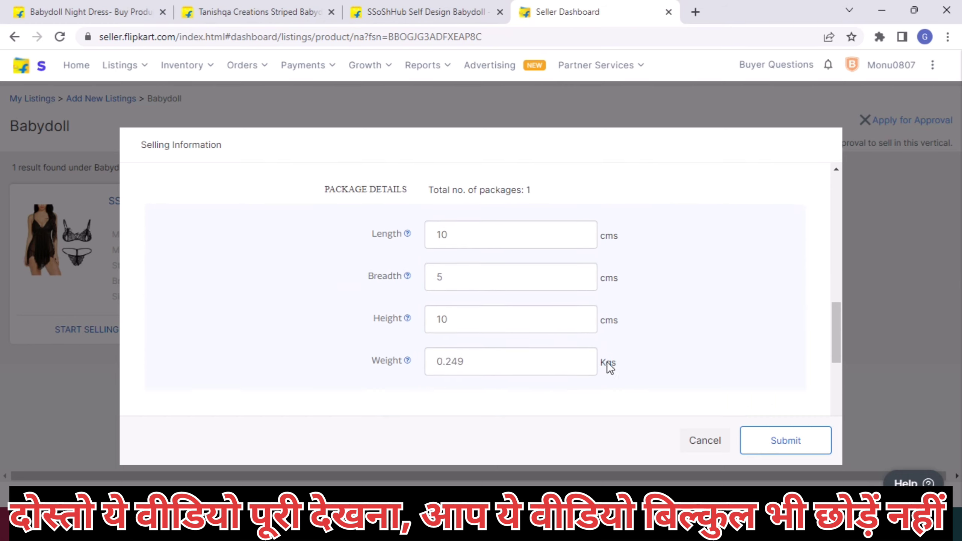
Set the HSN code to 6307 and look through the list of relevant babydoll HSN codes.
{"action": "scroll", "coordinate": [474, 356], "scroll_direction": "down", "scroll_amount": 3}
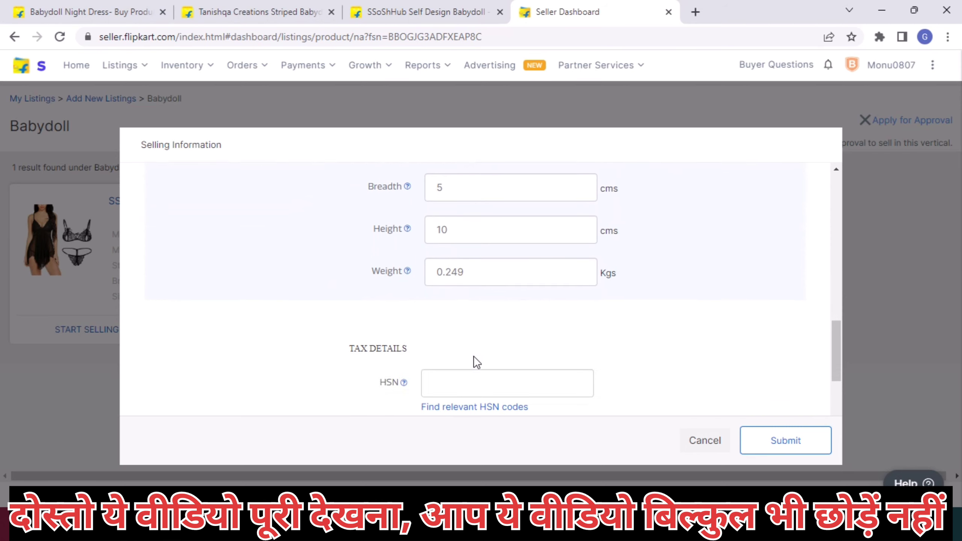
{"action": "scroll", "coordinate": [473, 357], "scroll_direction": "down", "scroll_amount": 2}
{"action": "left_click", "coordinate": [456, 323]}
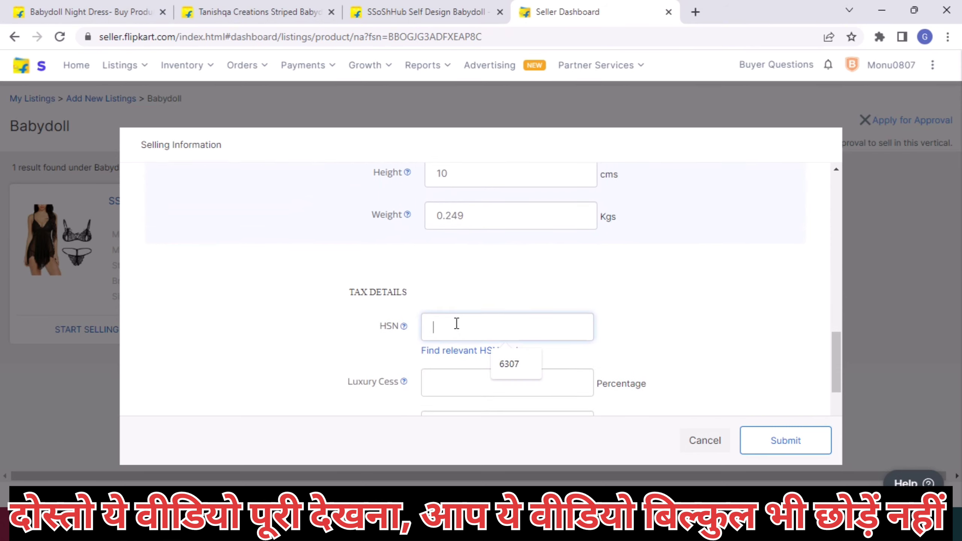
{"action": "left_click", "coordinate": [508, 363]}
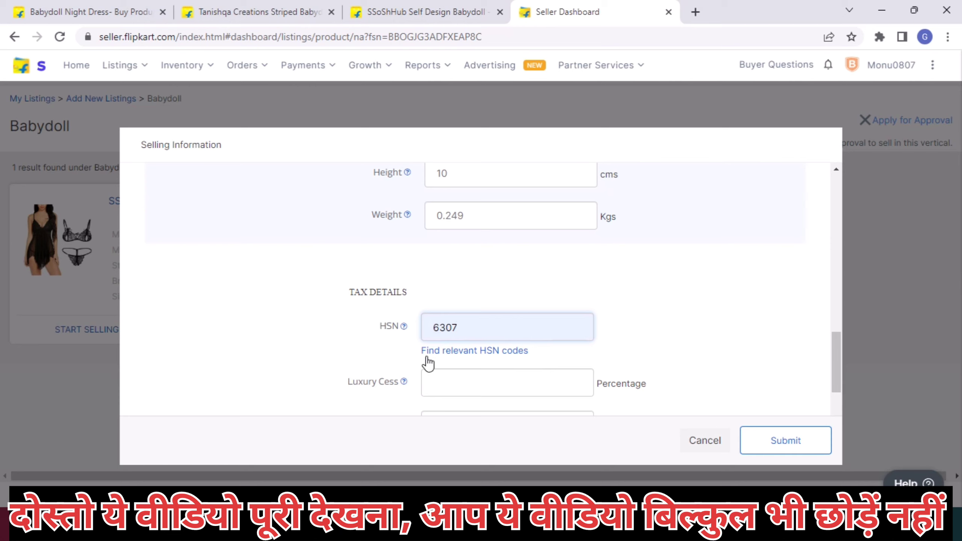
{"action": "left_click", "coordinate": [493, 352]}
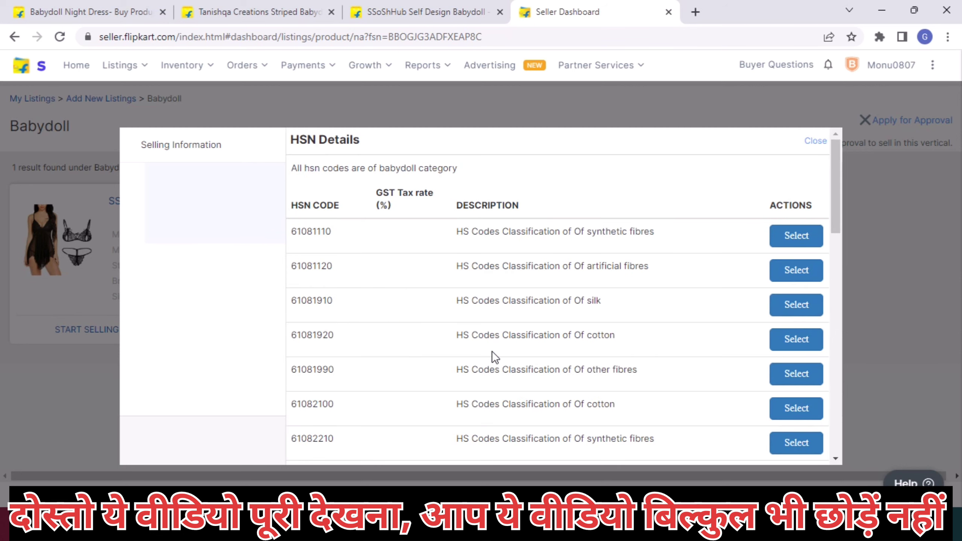
{"action": "left_click", "coordinate": [810, 144]}
Set the tax code to GST_APPAREL and the country of origin to India.
{"action": "scroll", "coordinate": [614, 287], "scroll_direction": "down", "scroll_amount": 3}
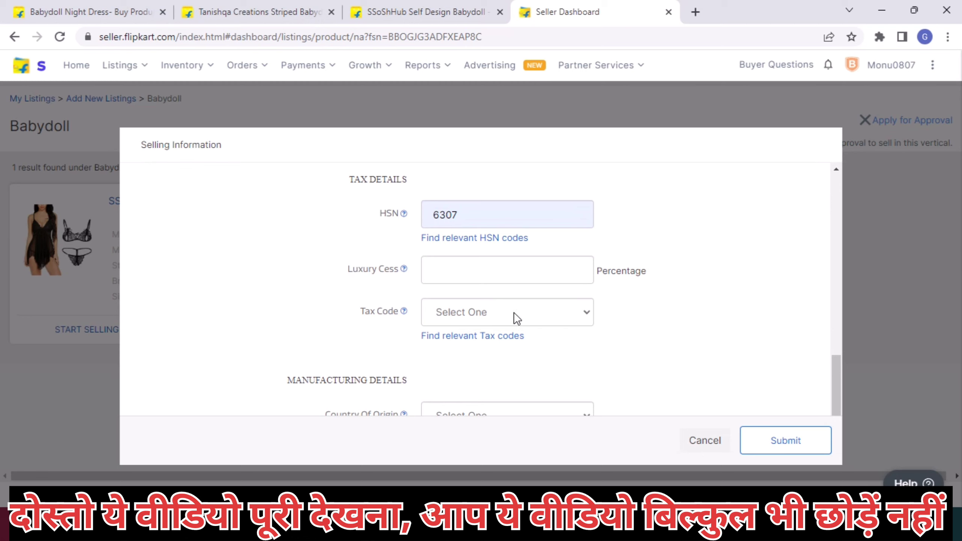
{"action": "left_click", "coordinate": [514, 312]}
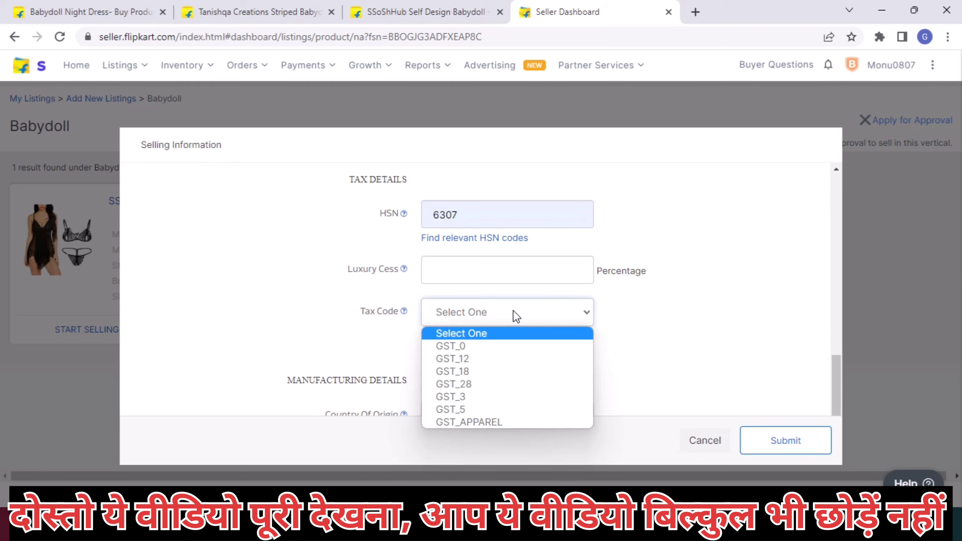
{"action": "left_click", "coordinate": [455, 423]}
{"action": "scroll", "coordinate": [678, 318], "scroll_direction": "down", "scroll_amount": 1}
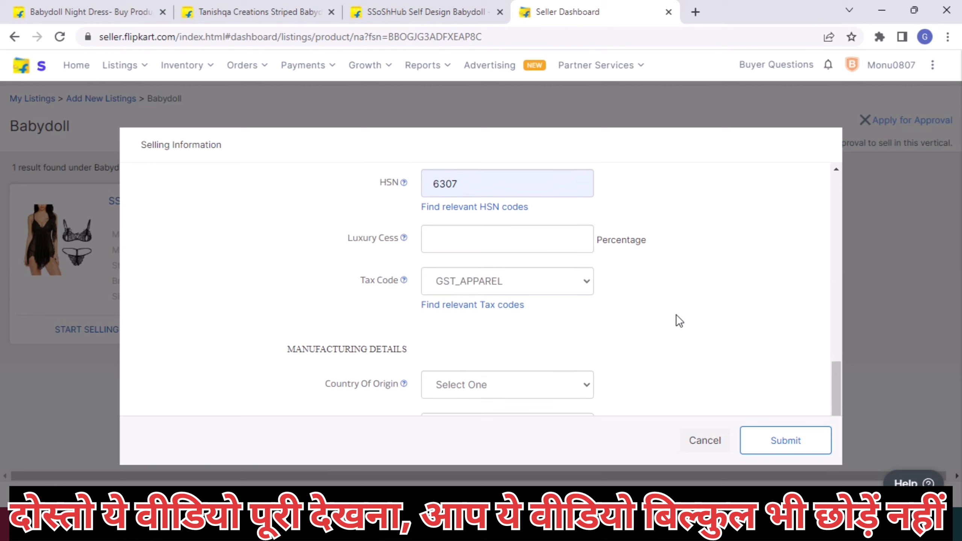
{"action": "scroll", "coordinate": [676, 315], "scroll_direction": "down", "scroll_amount": 3}
{"action": "left_click", "coordinate": [496, 276]}
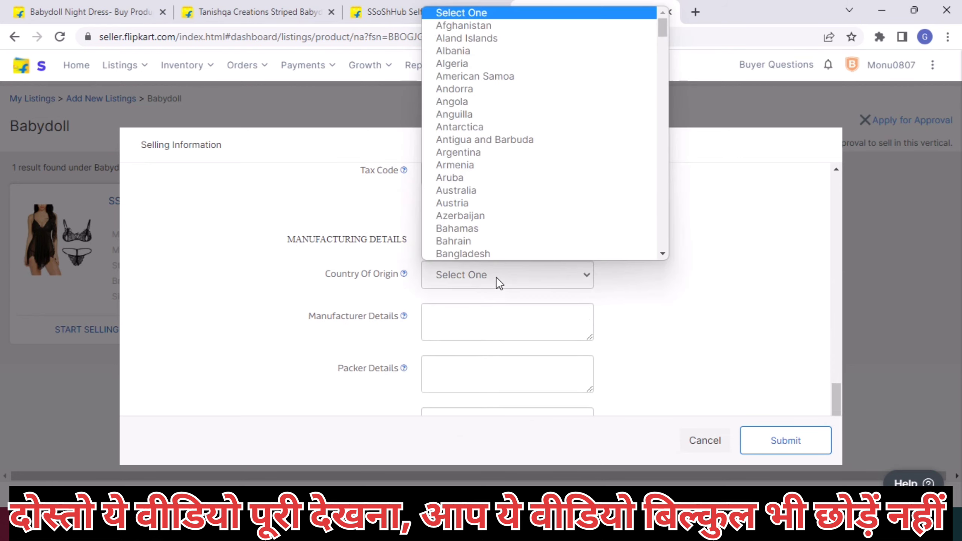
{"action": "type", "text": "in"}
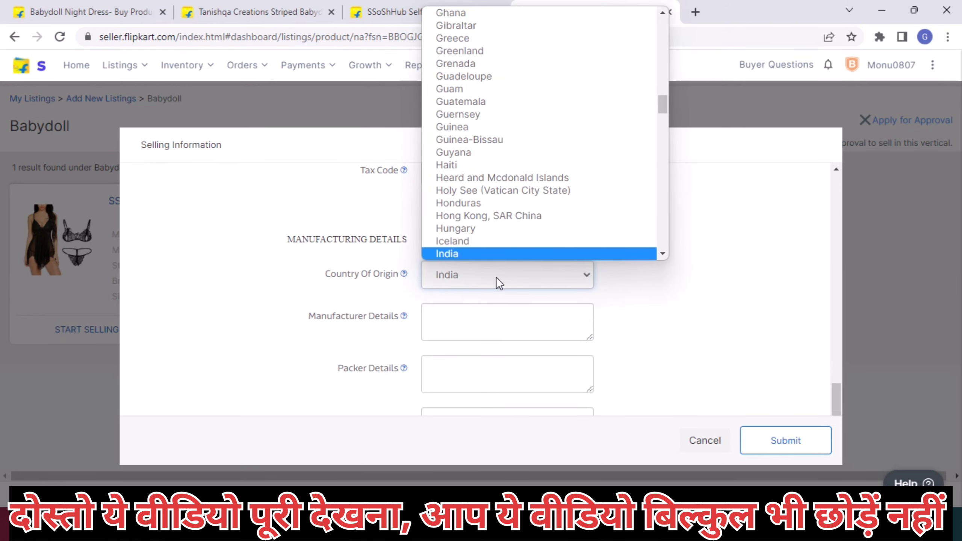
Enter the manufacturer's address in the manufacturer details of the selling information.
{"action": "scroll", "coordinate": [496, 277], "scroll_direction": "up", "scroll_amount": 1}
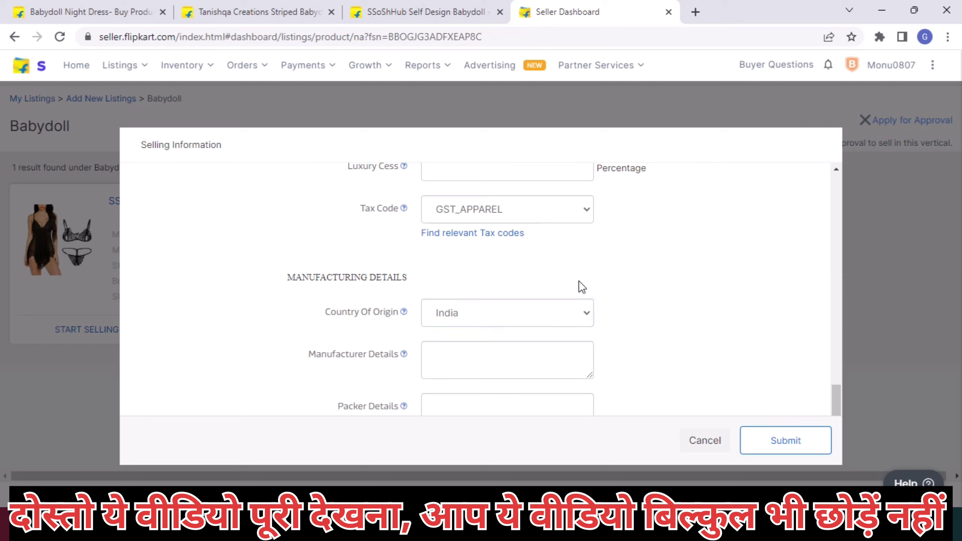
{"action": "left_click", "coordinate": [481, 359]}
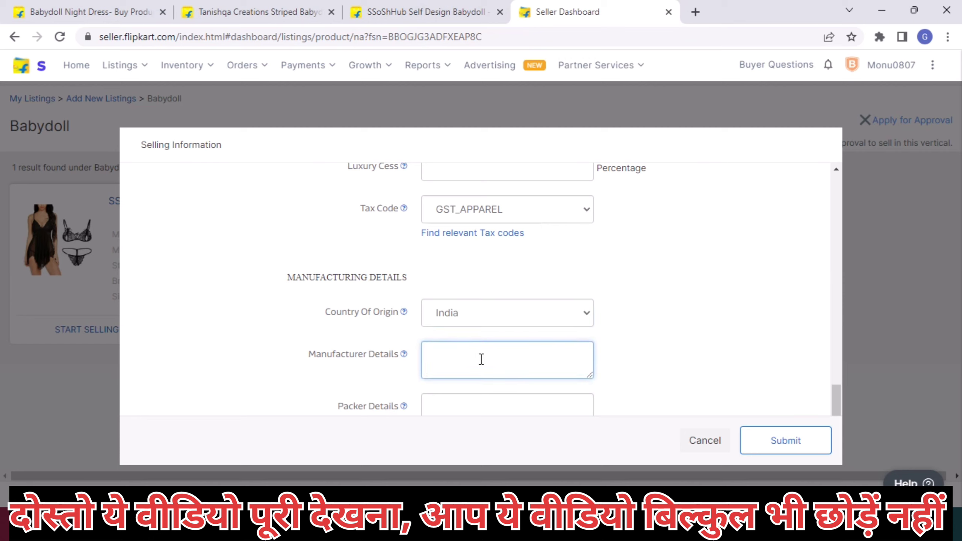
{"action": "type", "text": "Gutham b"}
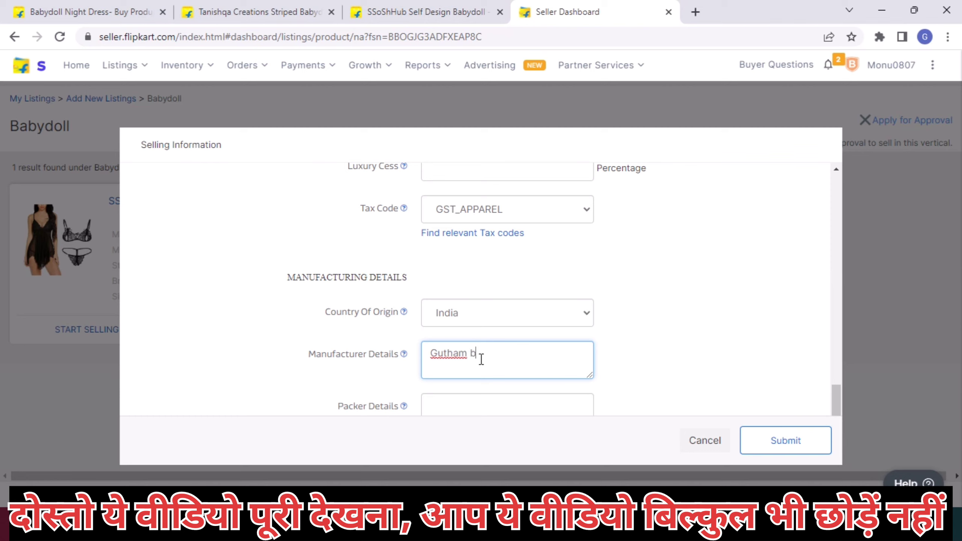
{"action": "type", "text": "ubh Nager"}
Copy the manufacturer details into the packer details and try to submit the selling information.
{"action": "triple_click", "coordinate": [460, 349]}
{"action": "key", "text": "ctrl+c"}
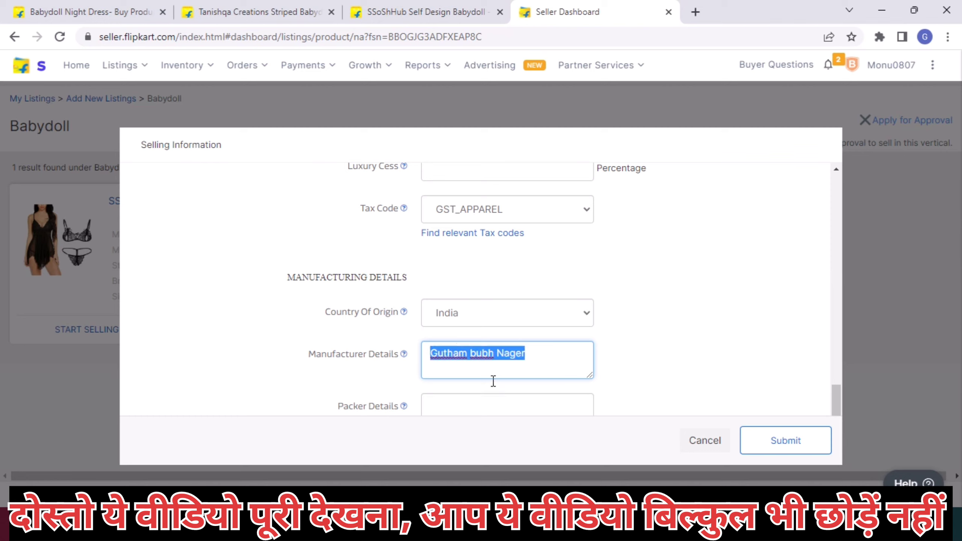
{"action": "left_click", "coordinate": [555, 402]}
{"action": "key", "text": "ctrl+v"}
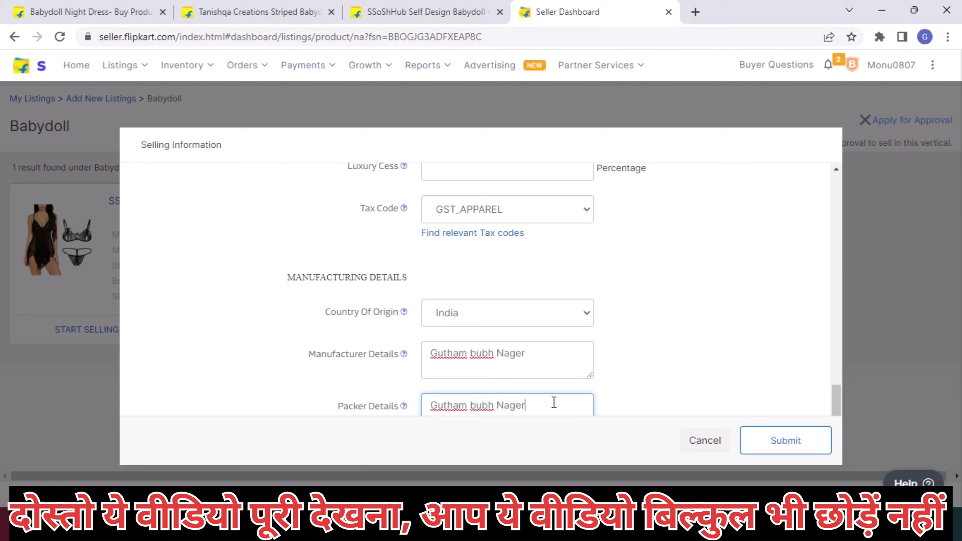
{"action": "left_click", "coordinate": [627, 376]}
{"action": "key", "text": "Tab"}
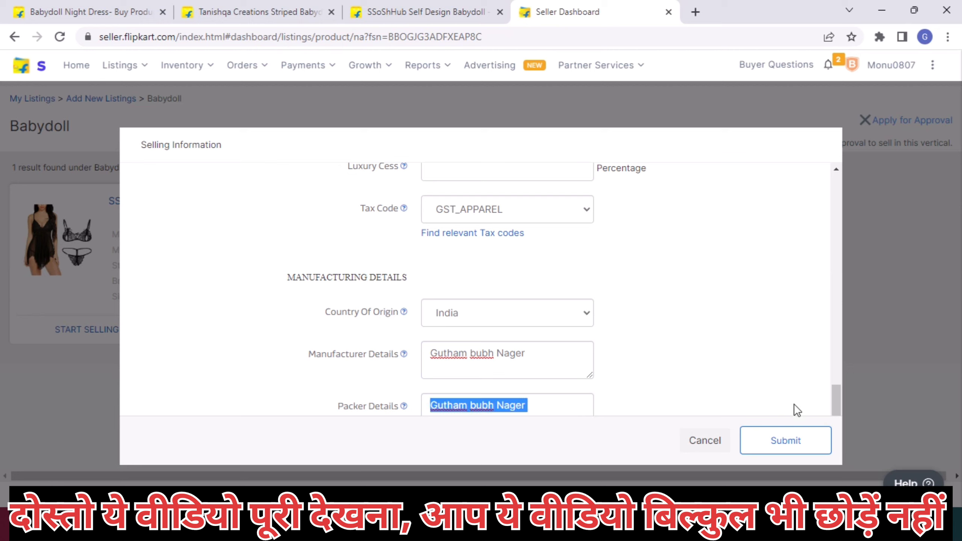
{"action": "left_click", "coordinate": [797, 442]}
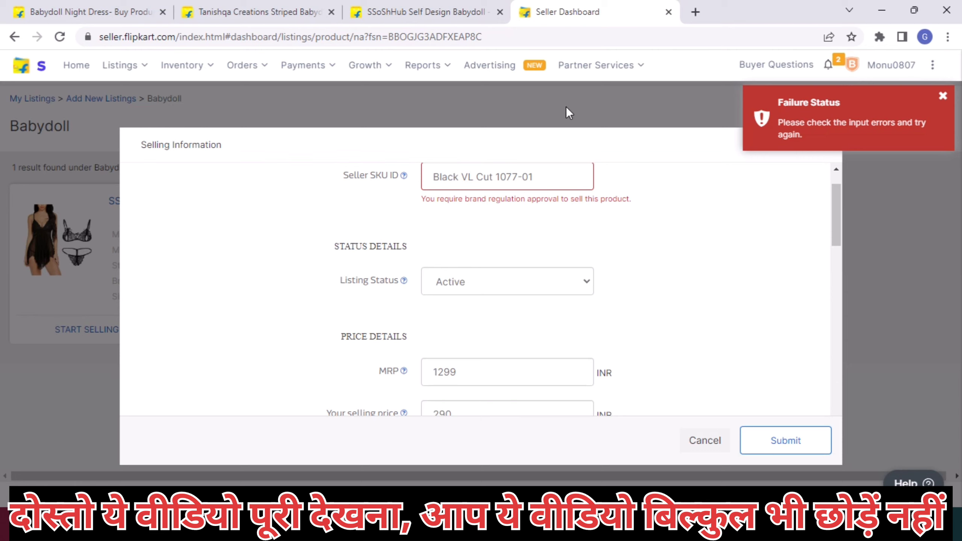
Look over the Tanishqa Creations and SSoShHub babydoll product pages and return to the seller dashboard.
{"action": "left_click", "coordinate": [501, 4]}
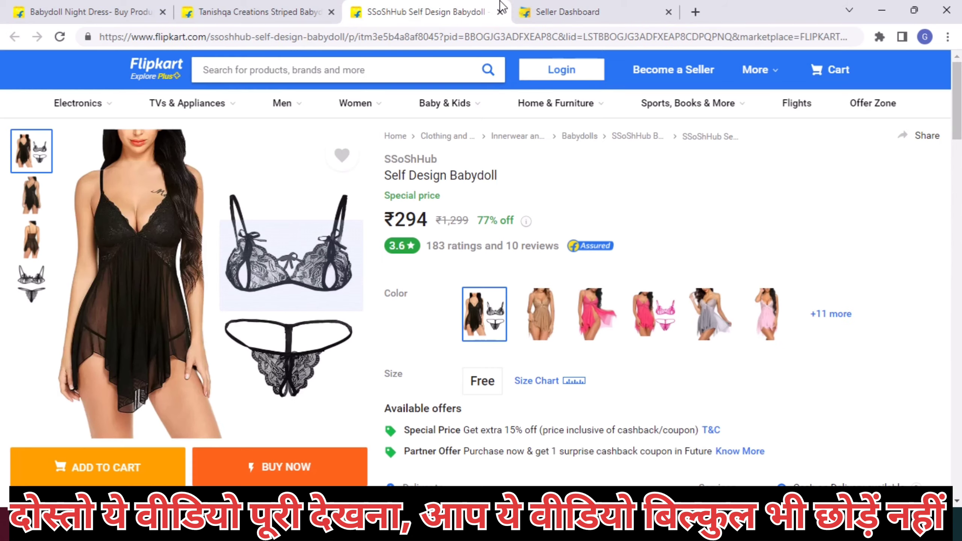
{"action": "left_click", "coordinate": [273, 8]}
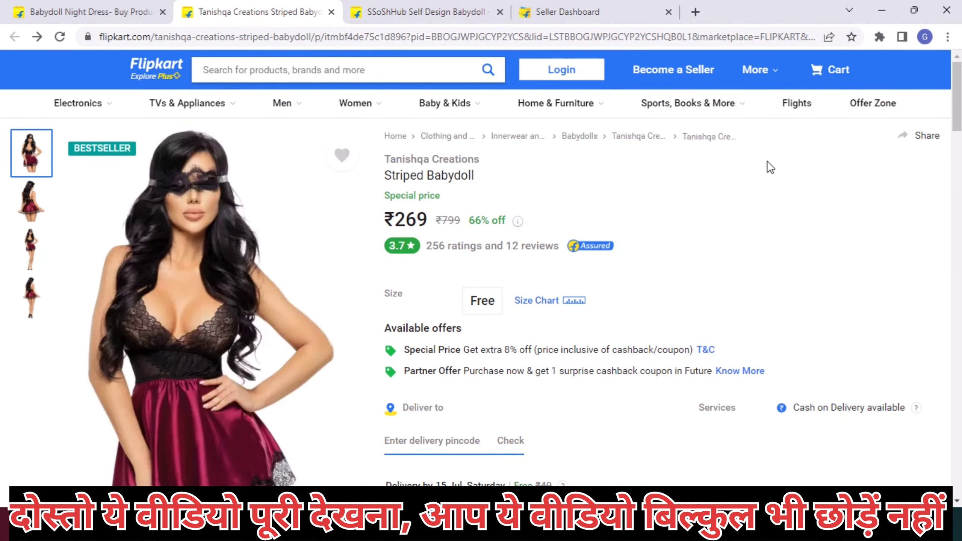
{"action": "scroll", "coordinate": [770, 166], "scroll_direction": "down", "scroll_amount": 3}
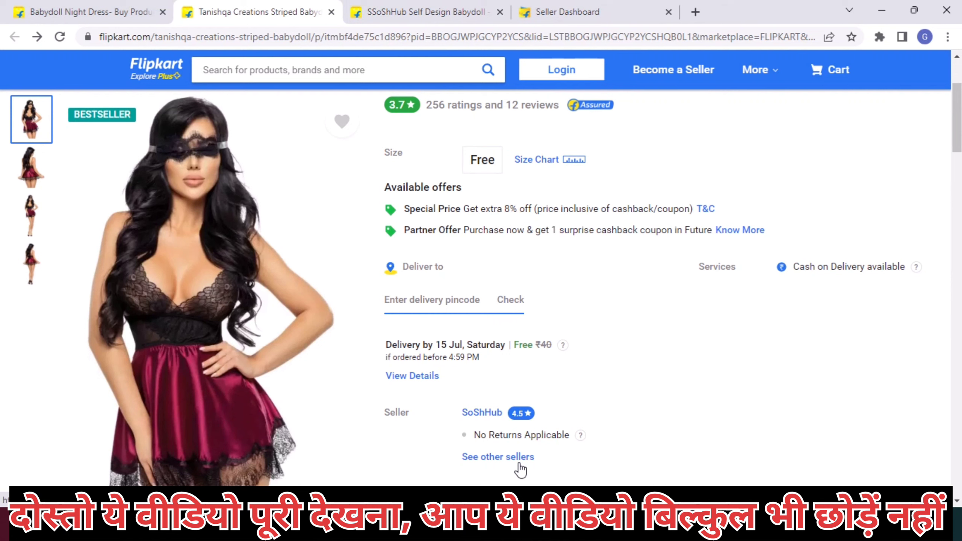
{"action": "left_click", "coordinate": [369, 9]}
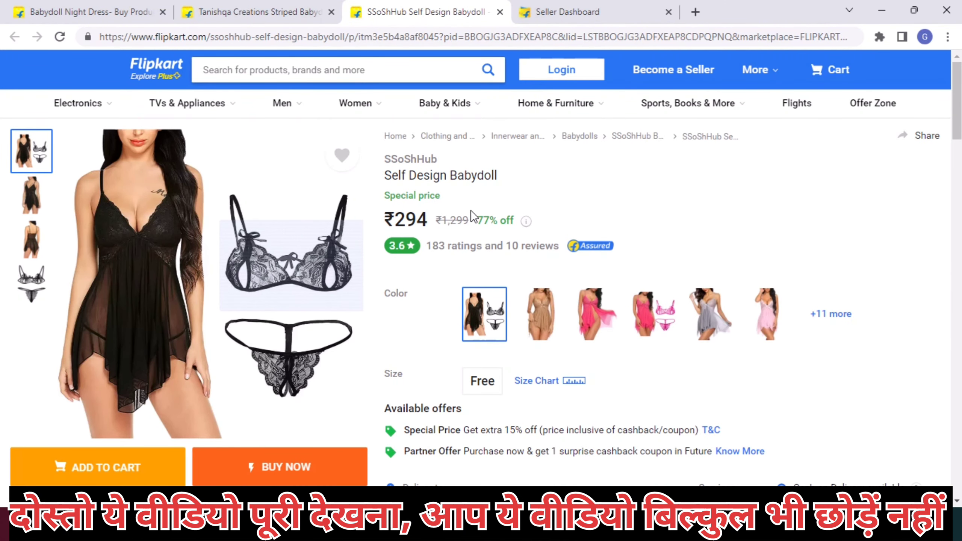
{"action": "mouse_move", "coordinate": [556, 102]}
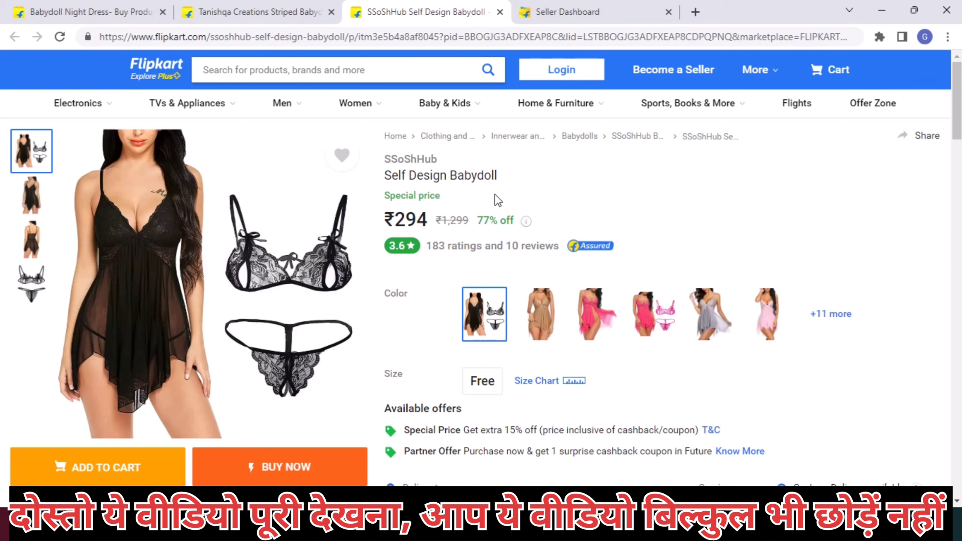
{"action": "left_click", "coordinate": [572, 12]}
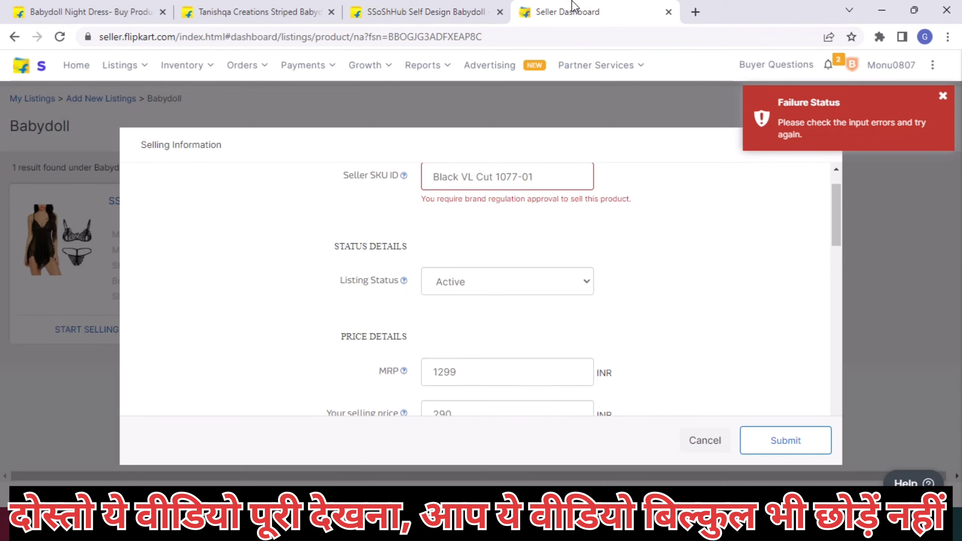
Duplicate the seller dashboard and start adding a single new listing in the copy.
{"action": "right_click", "coordinate": [552, 8]}
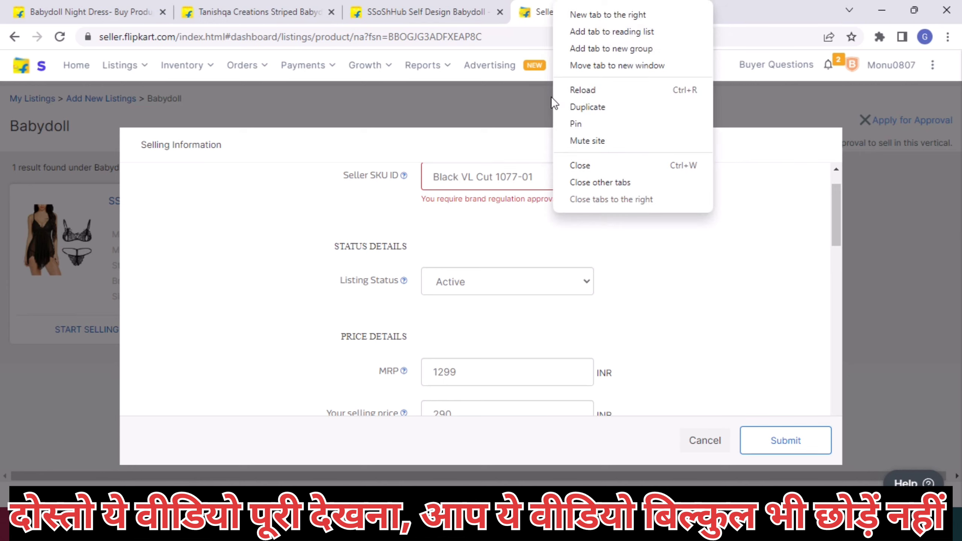
{"action": "left_click", "coordinate": [587, 107]}
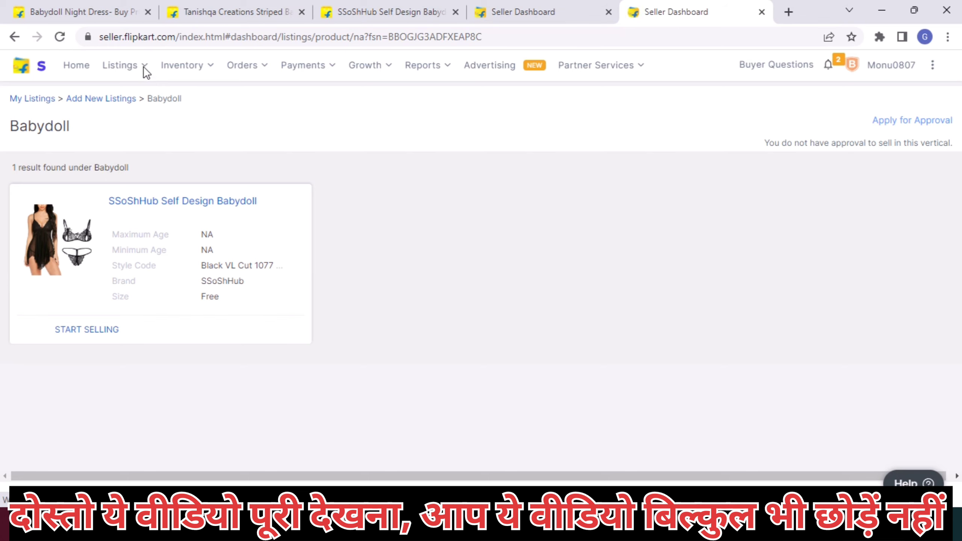
{"action": "left_click", "coordinate": [142, 67]}
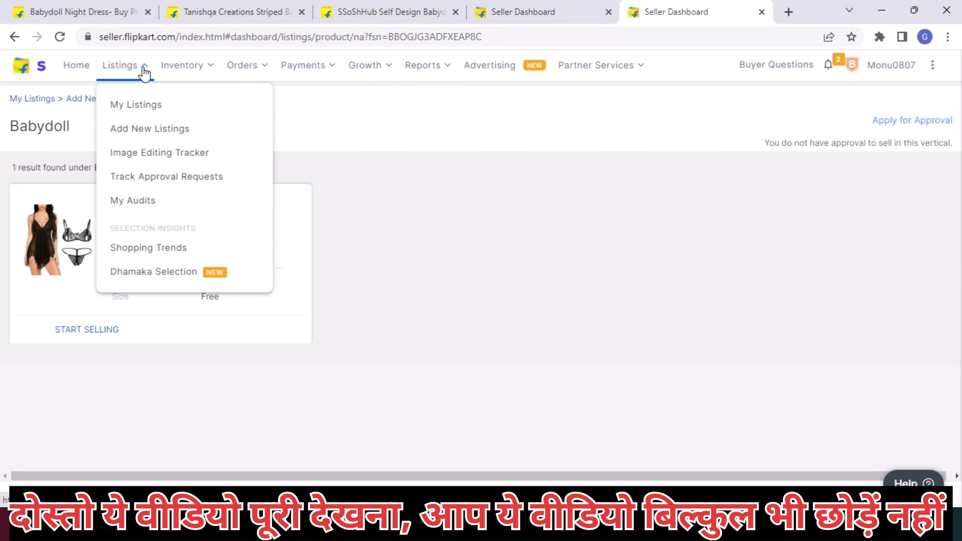
{"action": "left_click", "coordinate": [151, 131]}
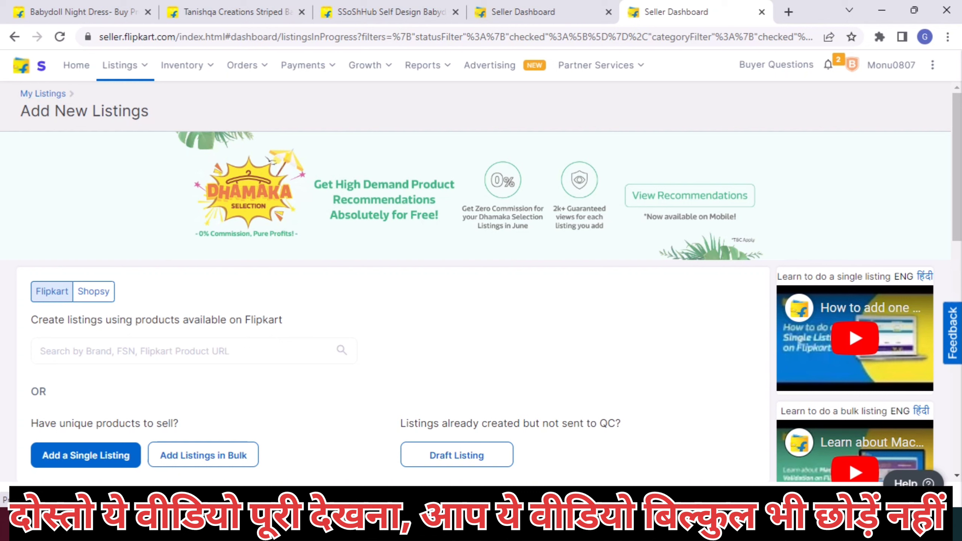
{"action": "left_click", "coordinate": [83, 457]}
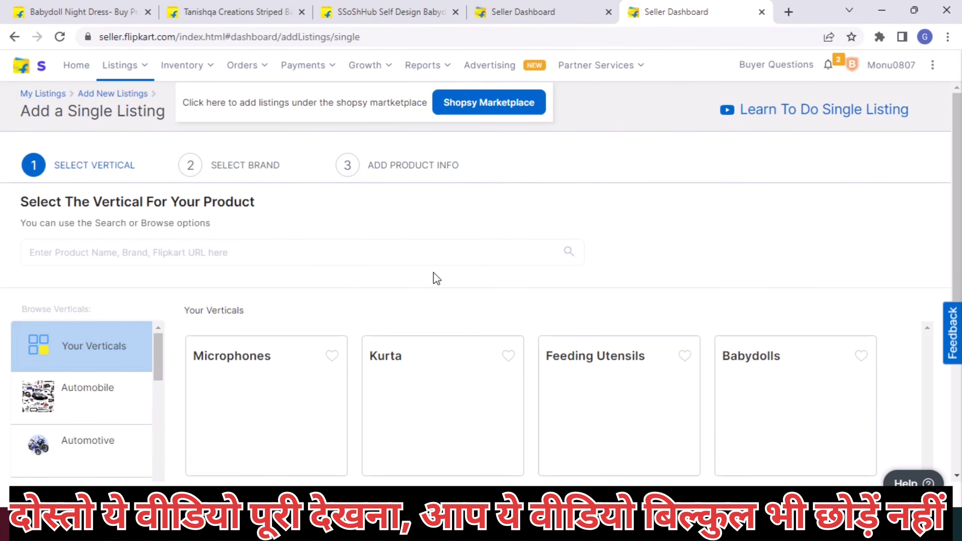
Choose the Babydolls vertical for the new listing and proceed to the brand selection.
{"action": "scroll", "coordinate": [481, 281], "scroll_direction": "down", "scroll_amount": 2}
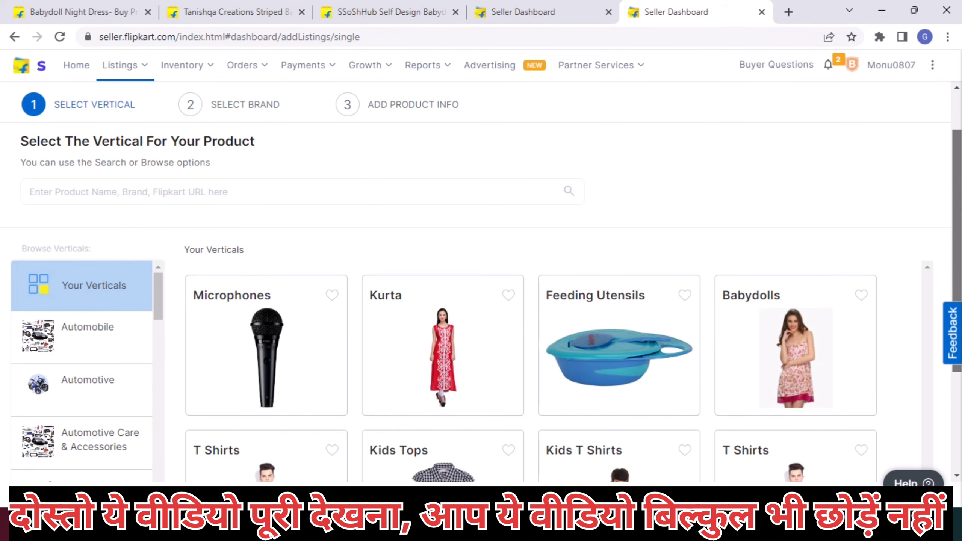
{"action": "left_click", "coordinate": [226, 185]}
{"action": "left_click", "coordinate": [546, 225]}
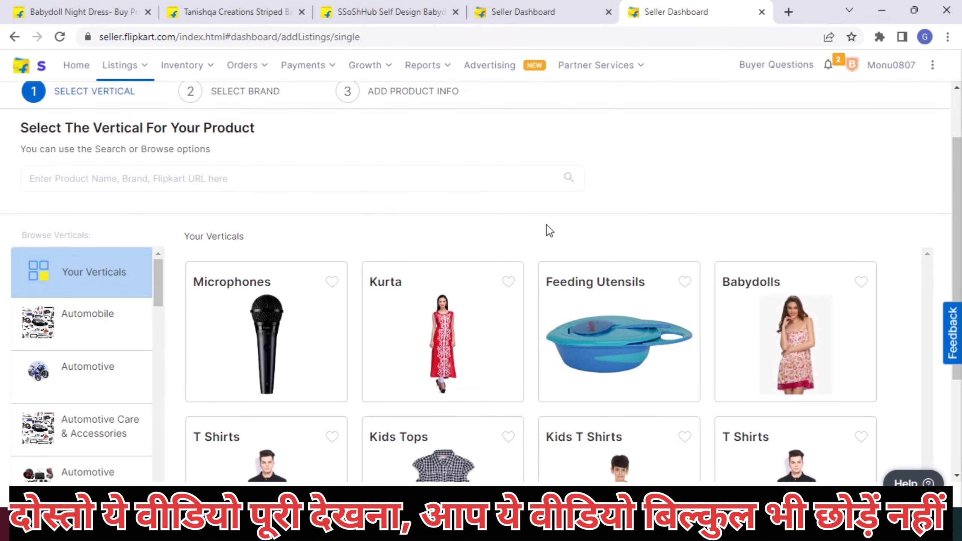
{"action": "left_click", "coordinate": [806, 323]}
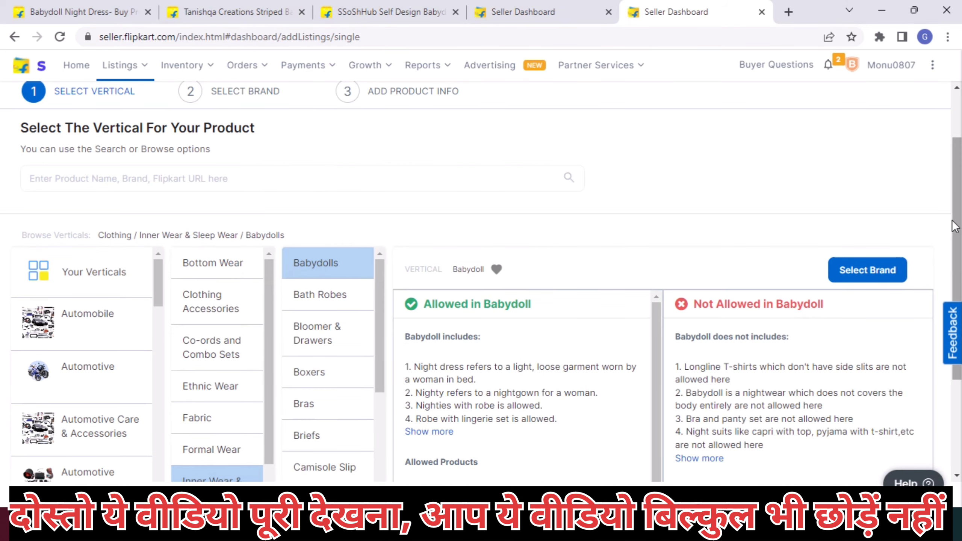
{"action": "scroll", "coordinate": [925, 233], "scroll_direction": "down", "scroll_amount": 1}
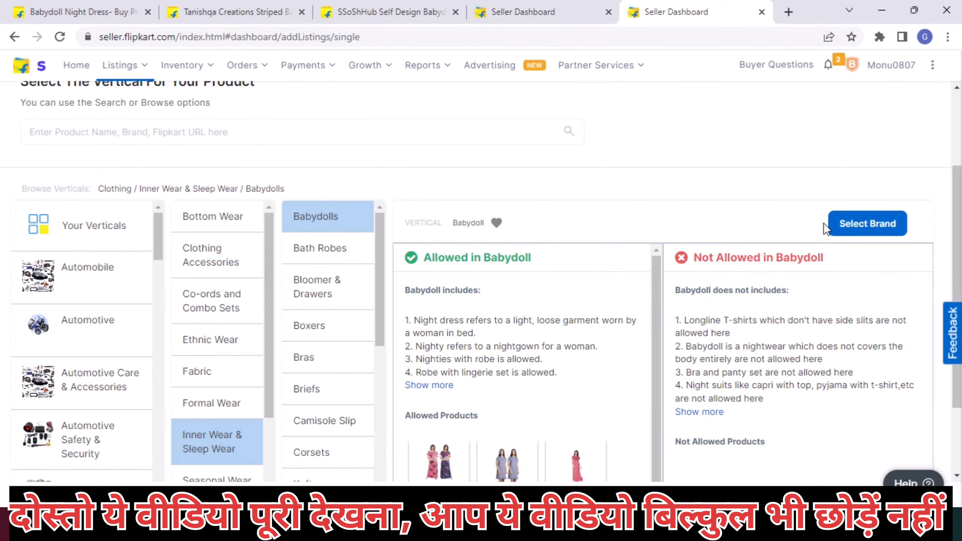
{"action": "left_click", "coordinate": [877, 232]}
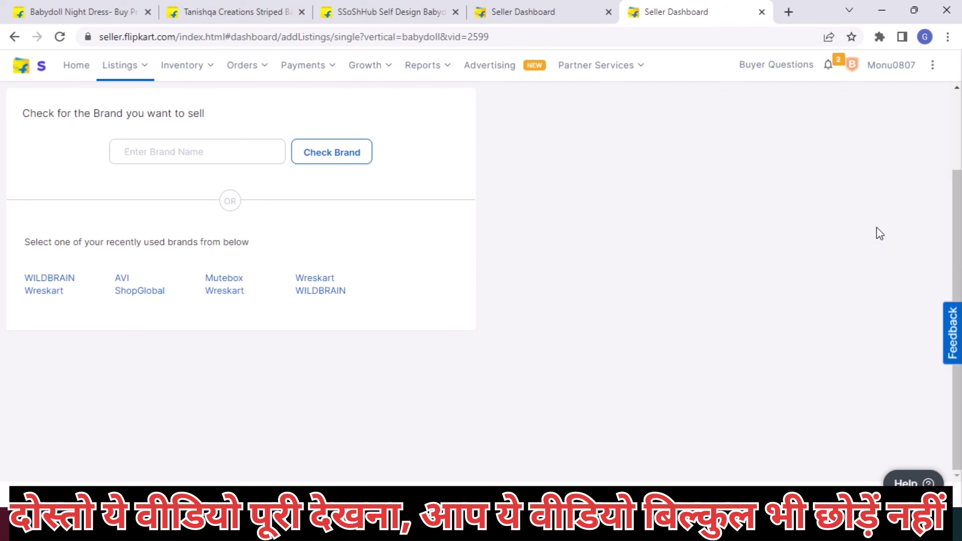
Close the selling information form on the original dashboard and copy the product's brand name, SSoShHub.
{"action": "left_click", "coordinate": [189, 150]}
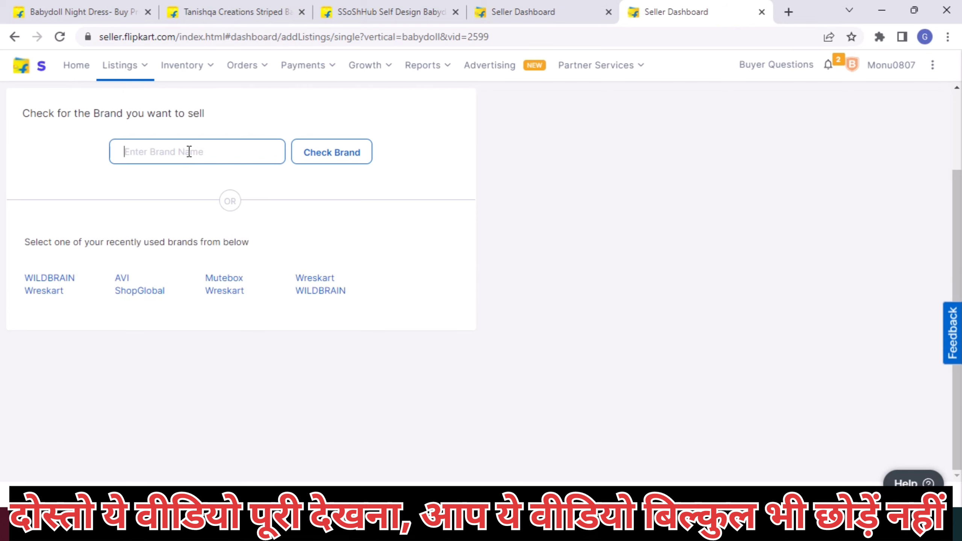
{"action": "left_click", "coordinate": [519, 5]}
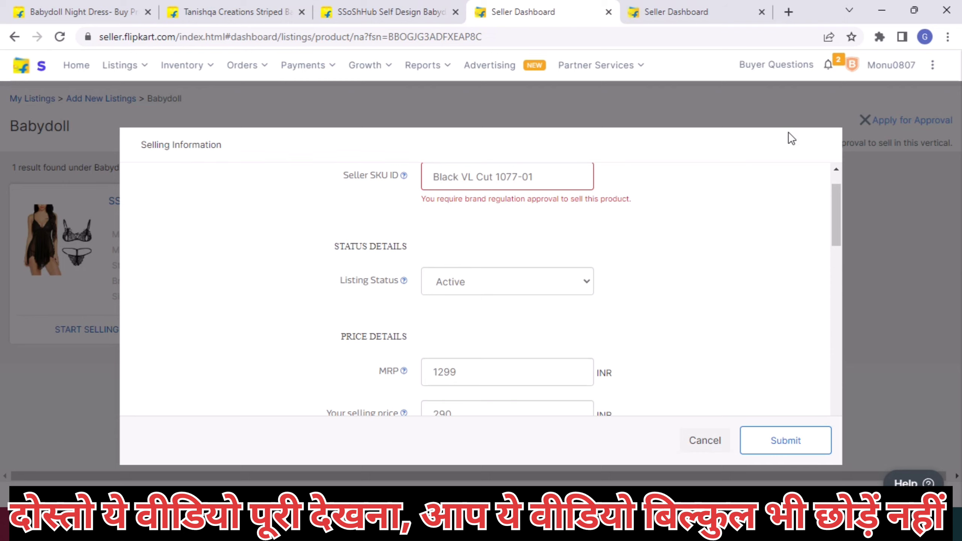
{"action": "left_click", "coordinate": [865, 121]}
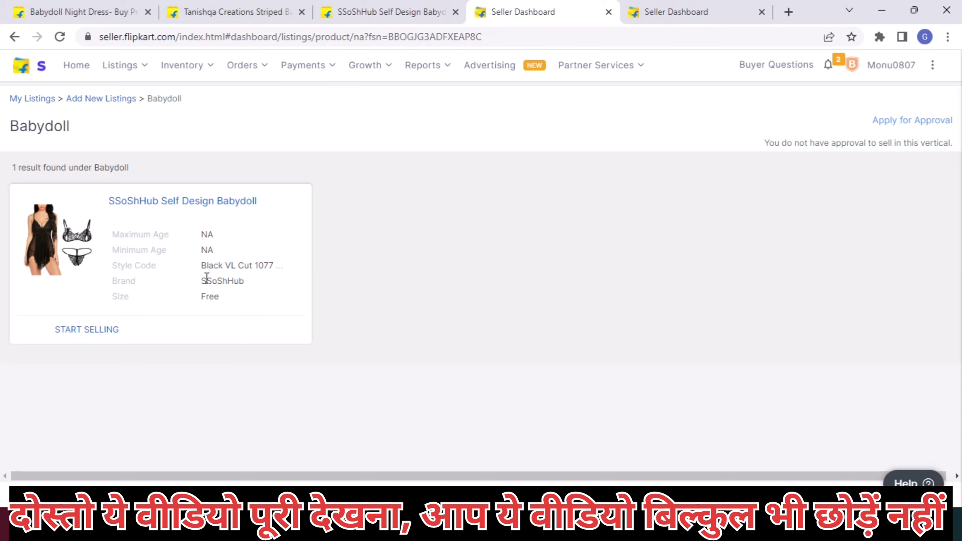
{"action": "left_click_drag", "start_coordinate": [201, 281], "coordinate": [246, 281]}
{"action": "key", "text": "ctrl+c"}
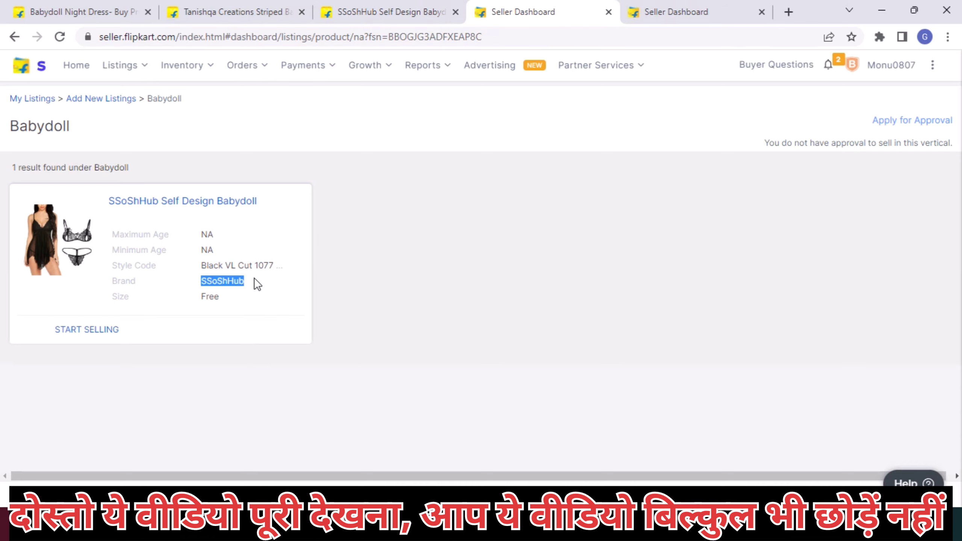
Check whether the brand SSoShHub can be sold in the new single listing.
{"action": "left_click", "coordinate": [633, 5]}
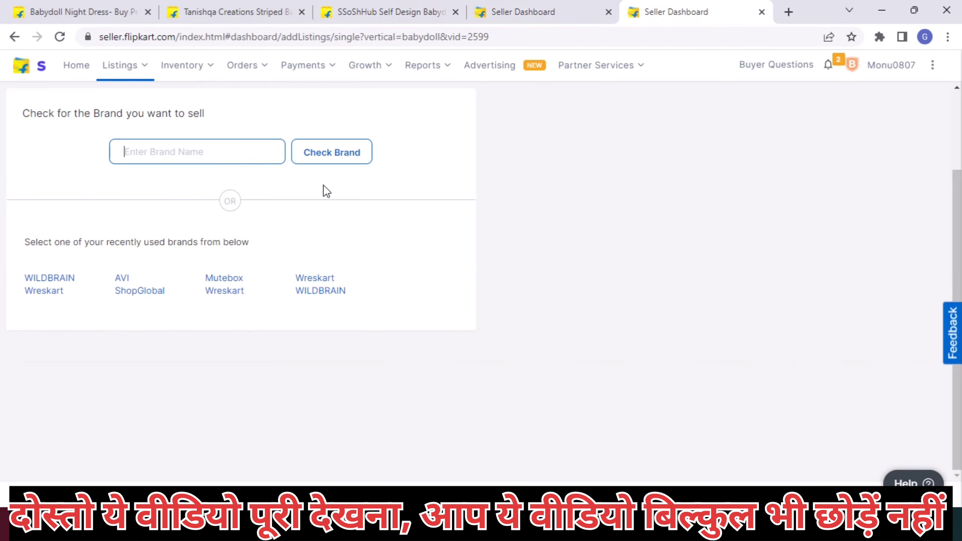
{"action": "left_click", "coordinate": [205, 154]}
{"action": "key", "text": "ctrl+v"}
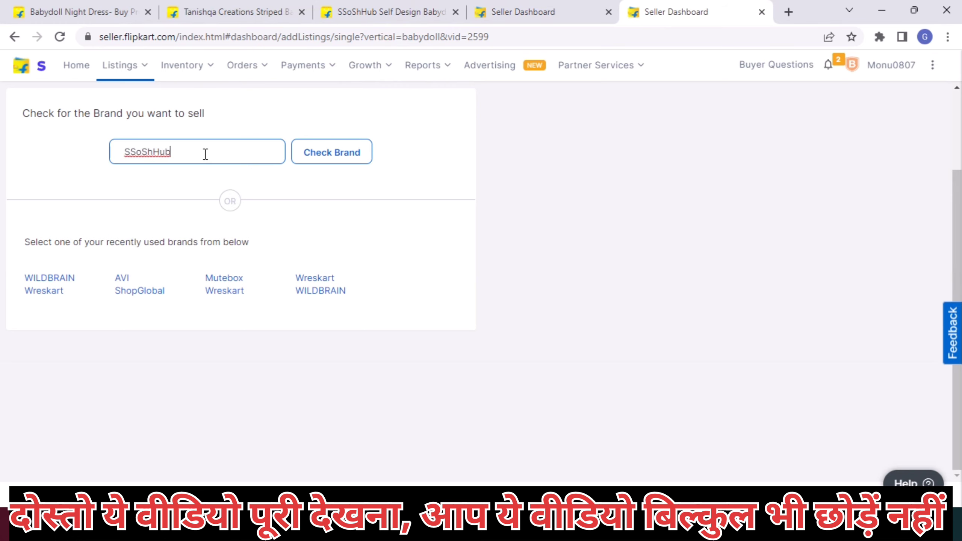
{"action": "key", "text": "Return"}
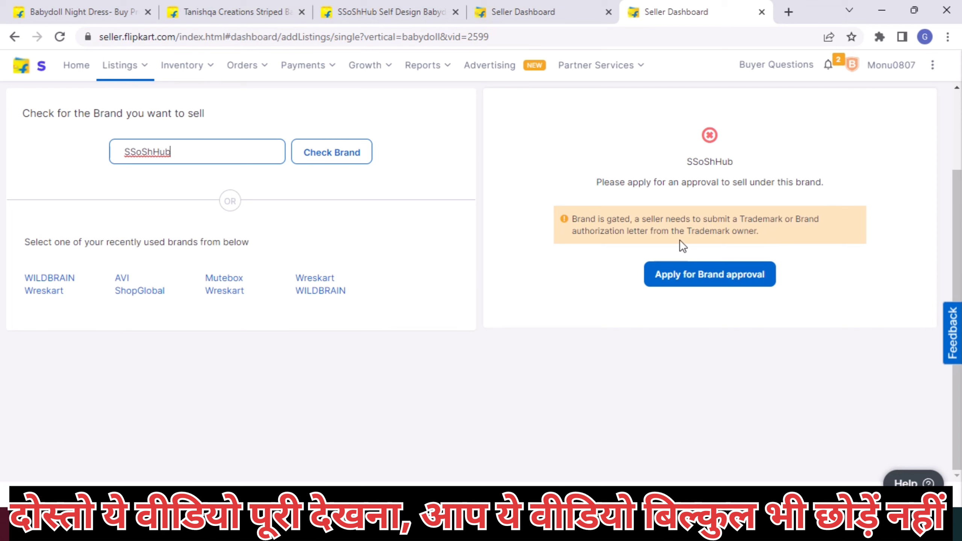
Start the brand approval application for SSoShHub and check the question about offline market distribution.
{"action": "left_click", "coordinate": [669, 278]}
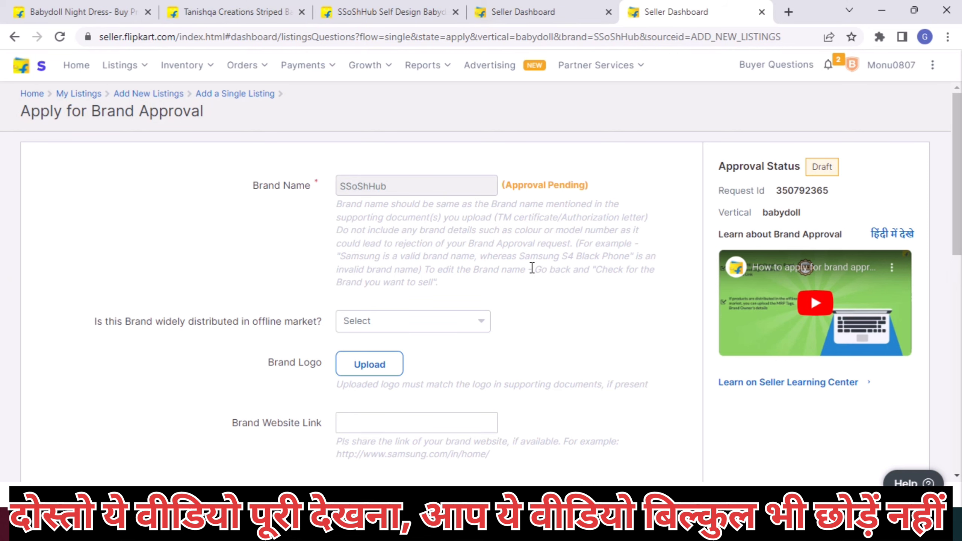
{"action": "scroll", "coordinate": [419, 280], "scroll_direction": "down", "scroll_amount": 3}
{"action": "scroll", "coordinate": [124, 217], "scroll_direction": "down", "scroll_amount": 1}
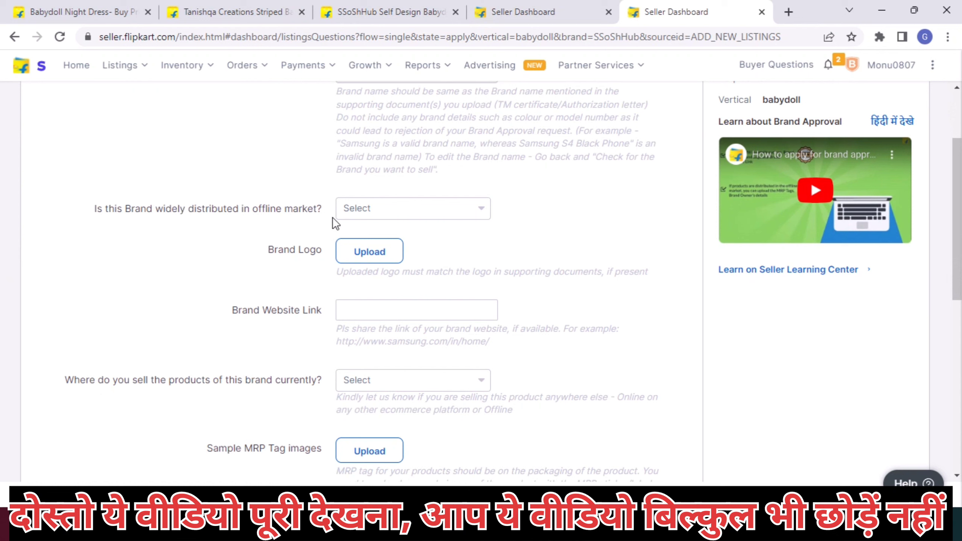
{"action": "left_click", "coordinate": [419, 208]}
{"action": "left_click", "coordinate": [537, 208]}
{"action": "scroll", "coordinate": [397, 227], "scroll_direction": "down", "scroll_amount": 1}
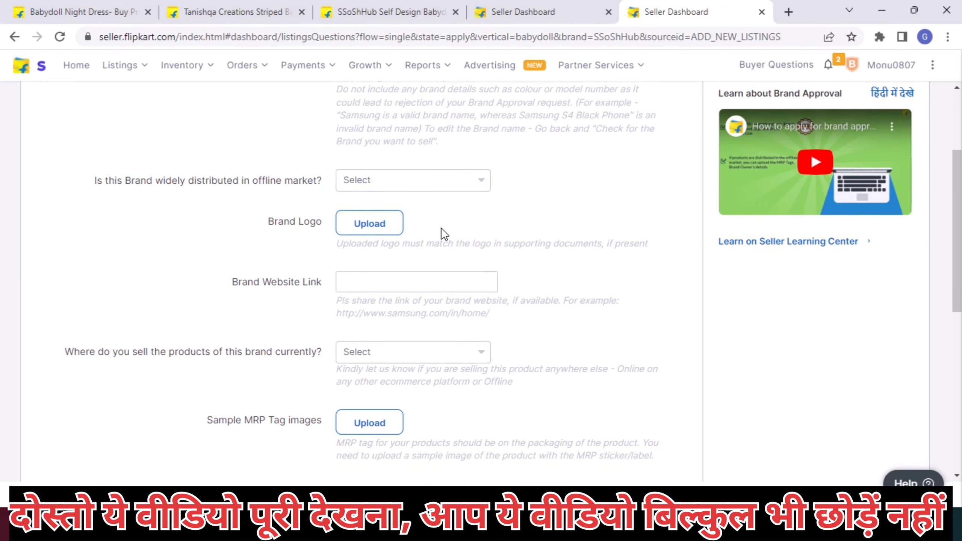
Answer that the products of this brand are currently sold on Other Online Marketplaces.
{"action": "scroll", "coordinate": [386, 238], "scroll_direction": "down", "scroll_amount": 2}
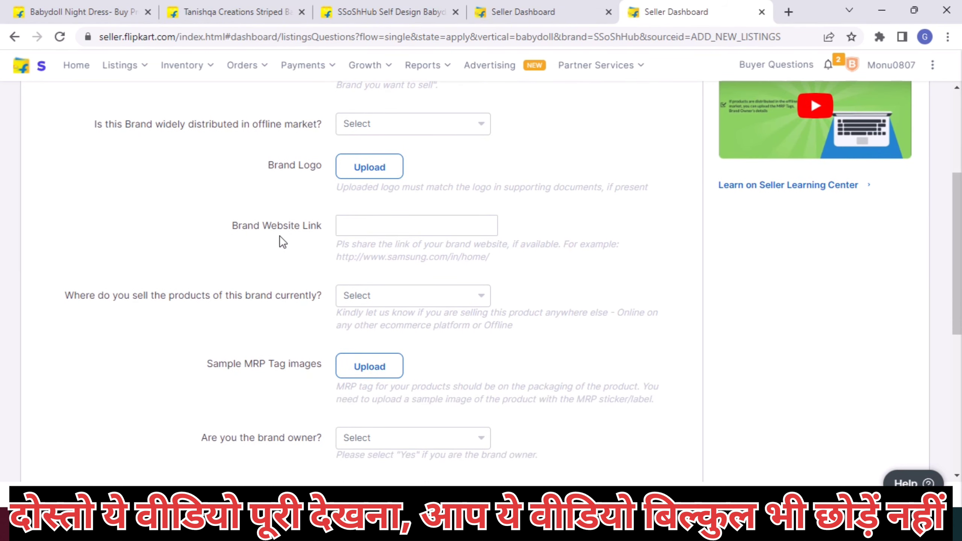
{"action": "scroll", "coordinate": [530, 238], "scroll_direction": "down", "scroll_amount": 4}
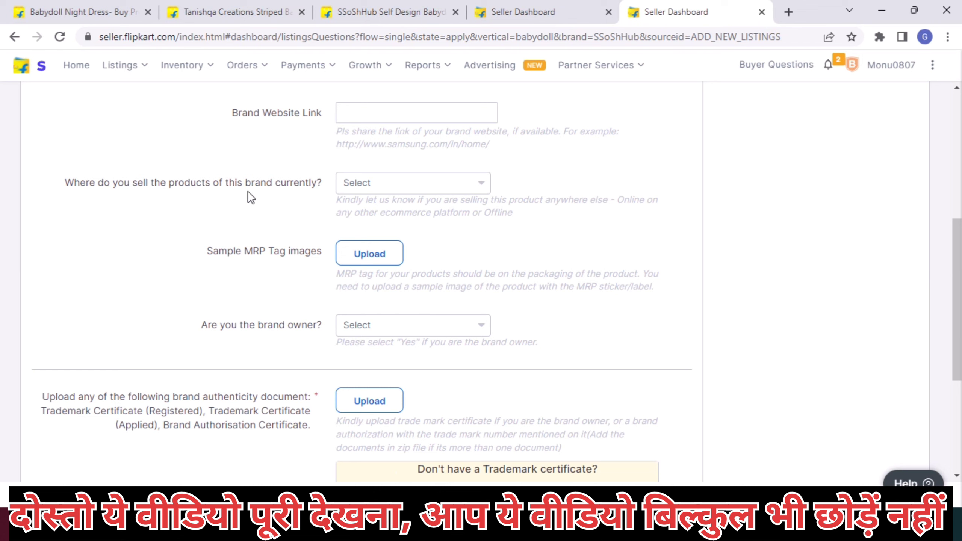
{"action": "left_click", "coordinate": [346, 185]}
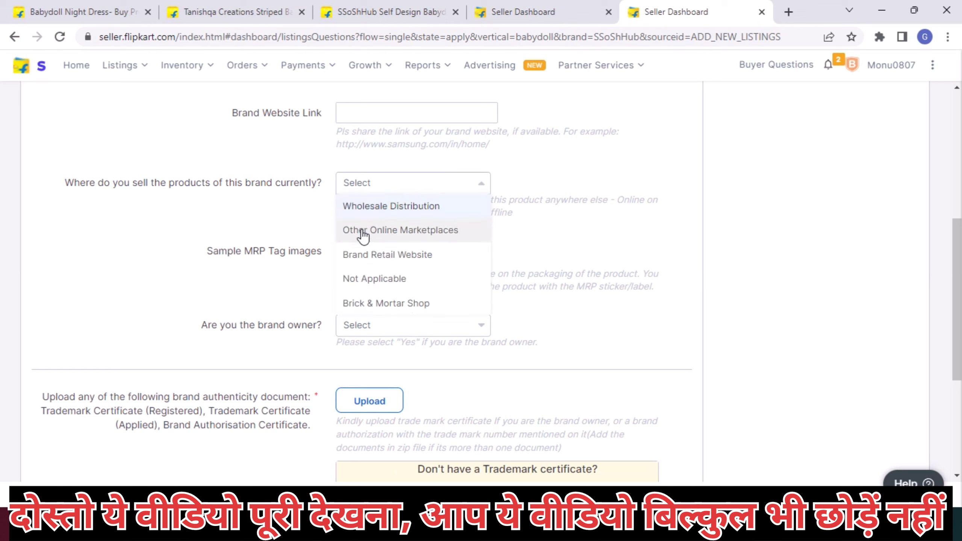
{"action": "left_click", "coordinate": [397, 234]}
{"action": "scroll", "coordinate": [499, 213], "scroll_direction": "down", "scroll_amount": 2}
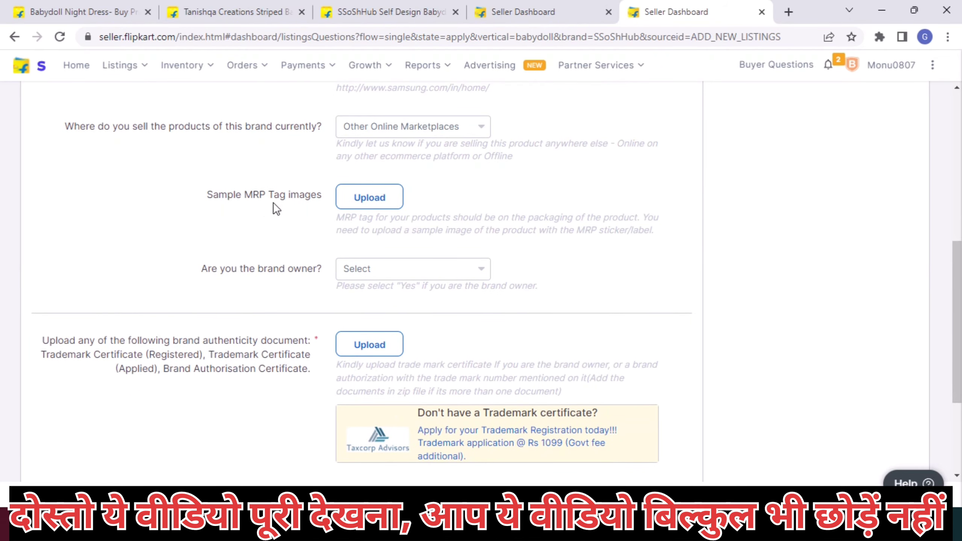
Answer No to the question about being the brand owner.
{"action": "scroll", "coordinate": [440, 223], "scroll_direction": "down", "scroll_amount": 2}
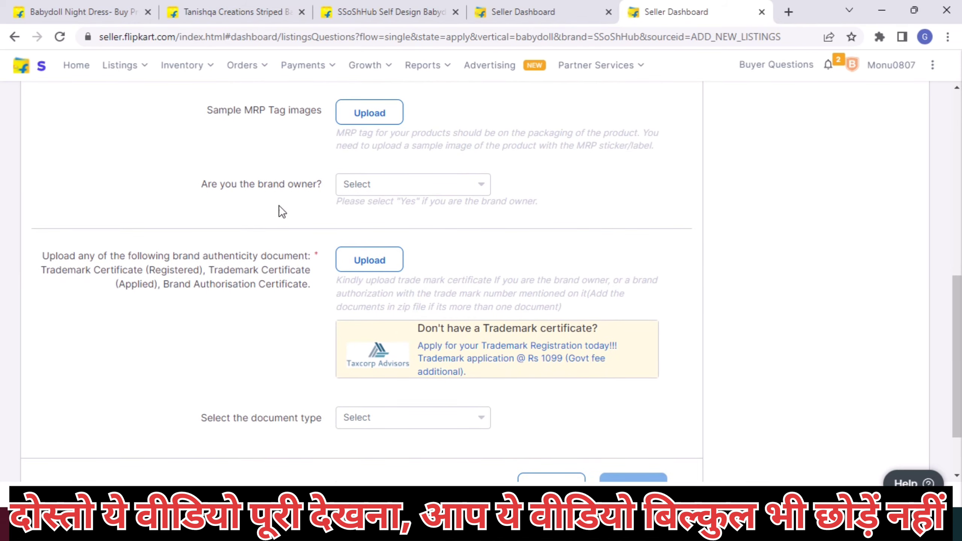
{"action": "left_click", "coordinate": [347, 189]}
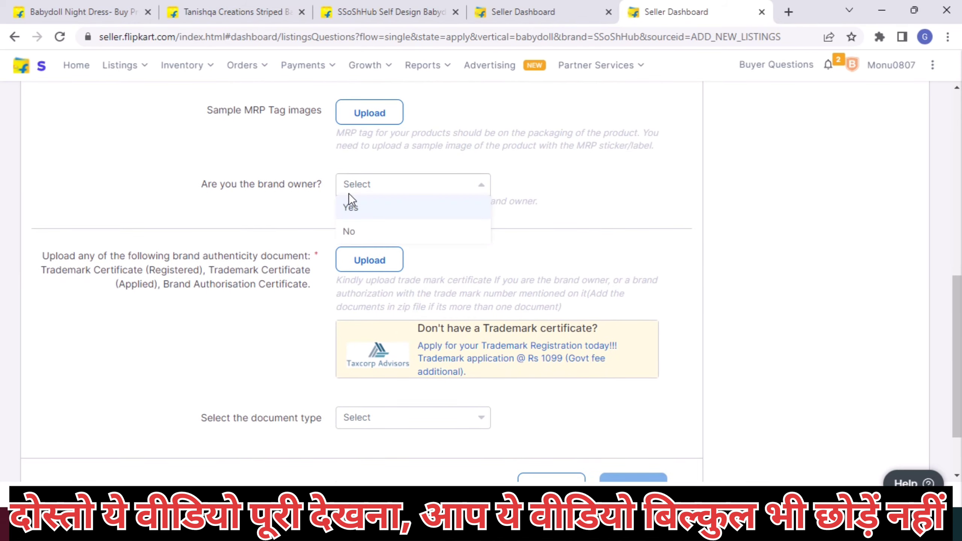
{"action": "left_click", "coordinate": [349, 230]}
{"action": "scroll", "coordinate": [506, 218], "scroll_direction": "down", "scroll_amount": 1}
{"action": "scroll", "coordinate": [508, 224], "scroll_direction": "down", "scroll_amount": 1}
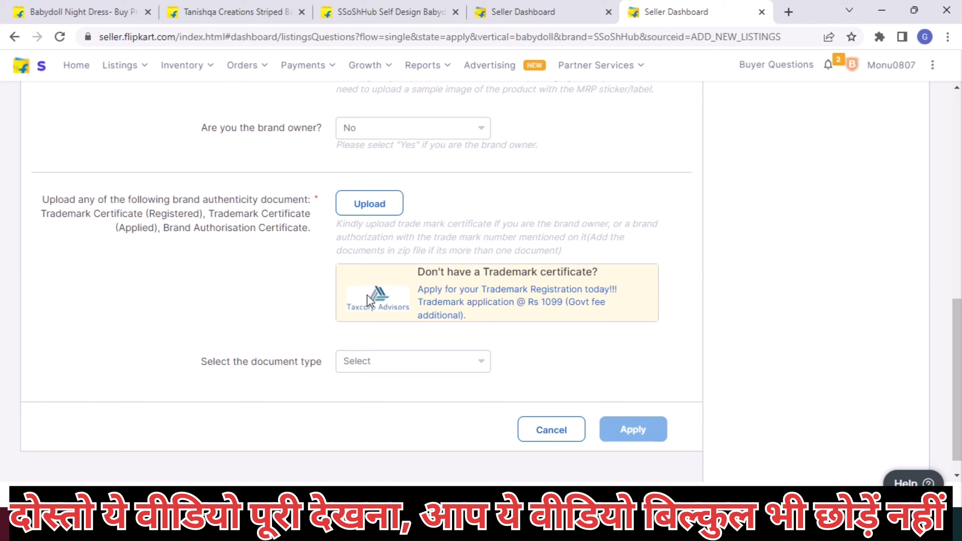
Choose Trademark Certificate as the document type and look through the TM Status options.
{"action": "left_click", "coordinate": [367, 370]}
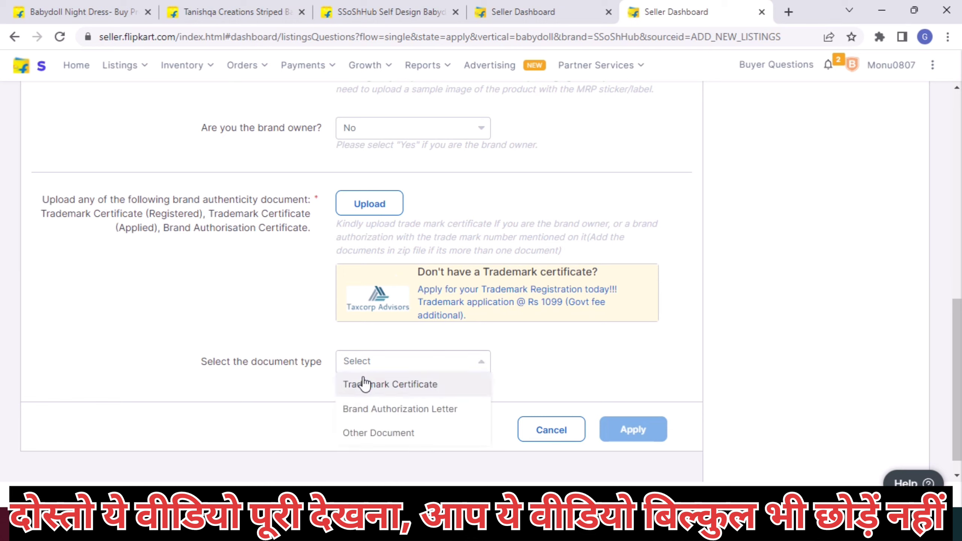
{"action": "left_click", "coordinate": [363, 384]}
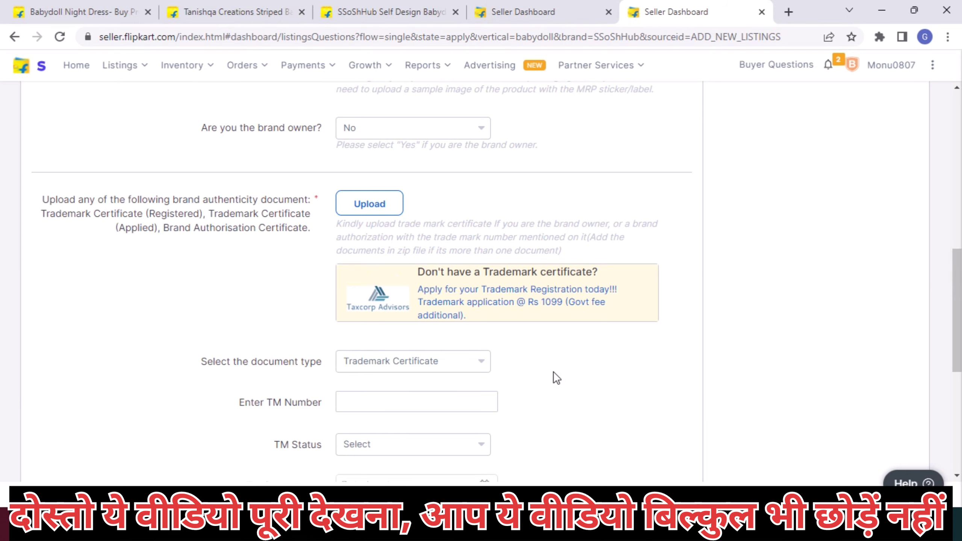
{"action": "scroll", "coordinate": [553, 371], "scroll_direction": "down", "scroll_amount": 3}
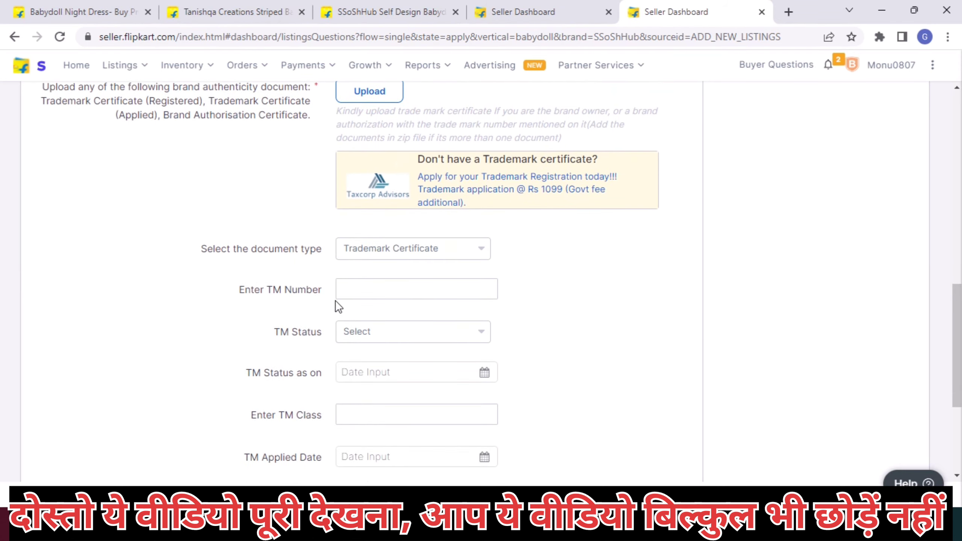
{"action": "scroll", "coordinate": [324, 338], "scroll_direction": "down", "scroll_amount": 2}
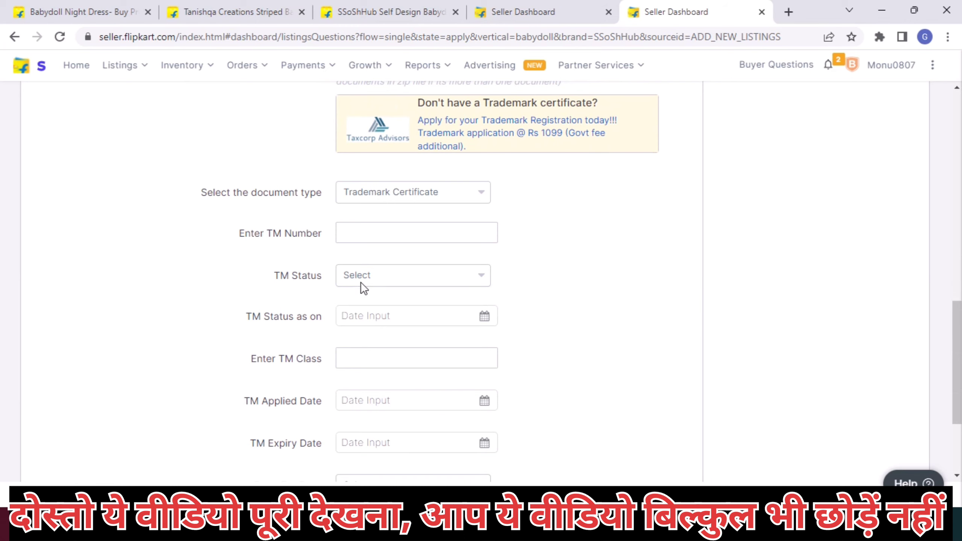
{"action": "left_click", "coordinate": [363, 279]}
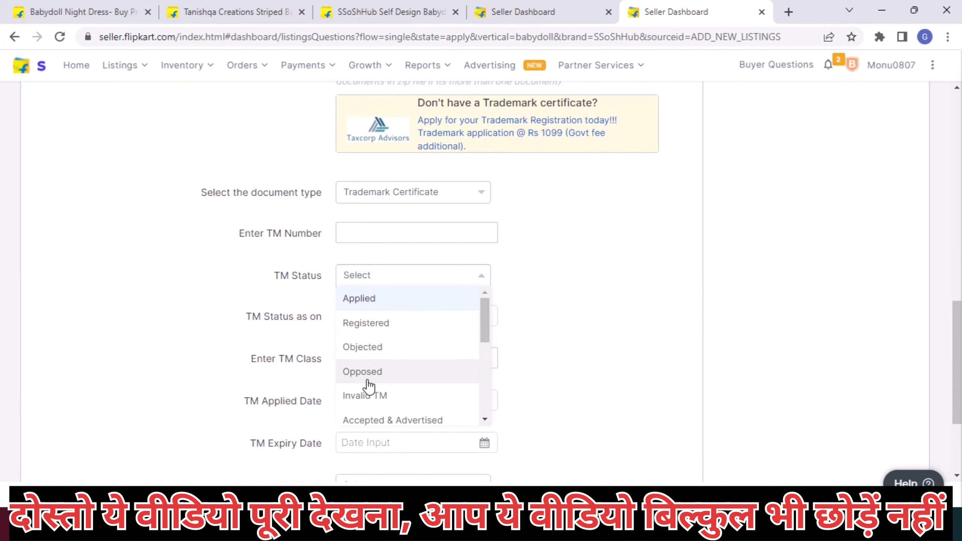
{"action": "left_click", "coordinate": [559, 329]}
{"action": "scroll", "coordinate": [393, 349], "scroll_direction": "down", "scroll_amount": 1}
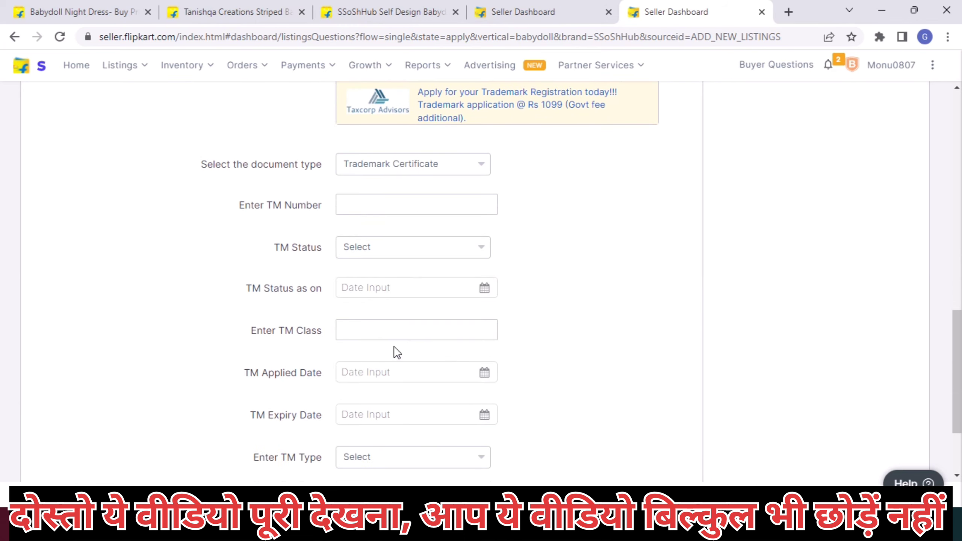
Examine the remaining trademark fields, including TM class, the status, applied and expiry dates, and the TM Type options.
{"action": "left_click", "coordinate": [341, 332]}
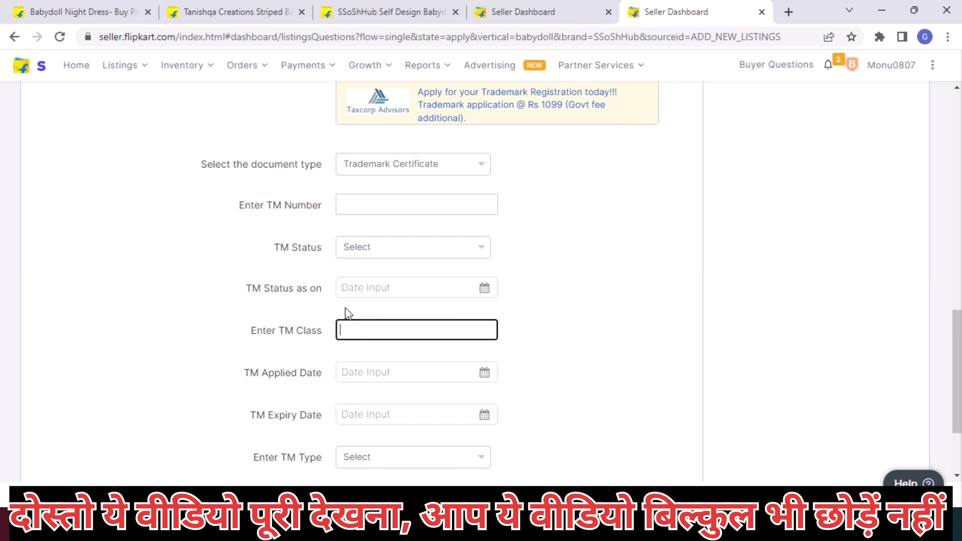
{"action": "left_click", "coordinate": [362, 294]}
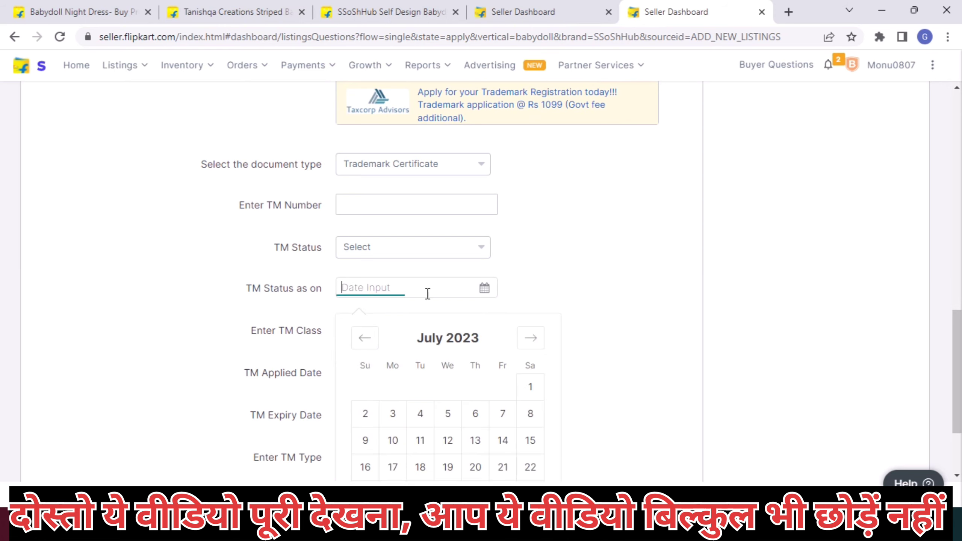
{"action": "left_click", "coordinate": [602, 301]}
{"action": "scroll", "coordinate": [379, 334], "scroll_direction": "down", "scroll_amount": 2}
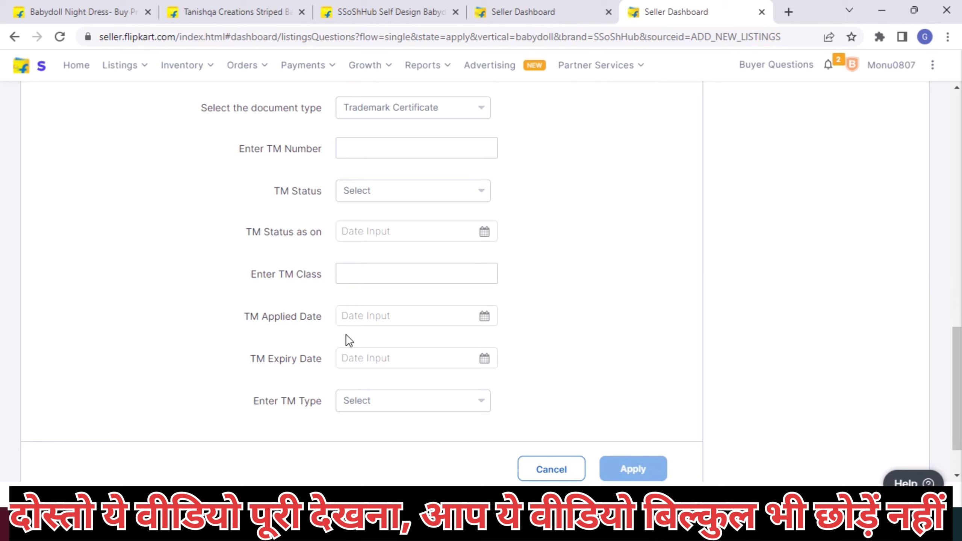
{"action": "scroll", "coordinate": [384, 379], "scroll_direction": "down", "scroll_amount": 1}
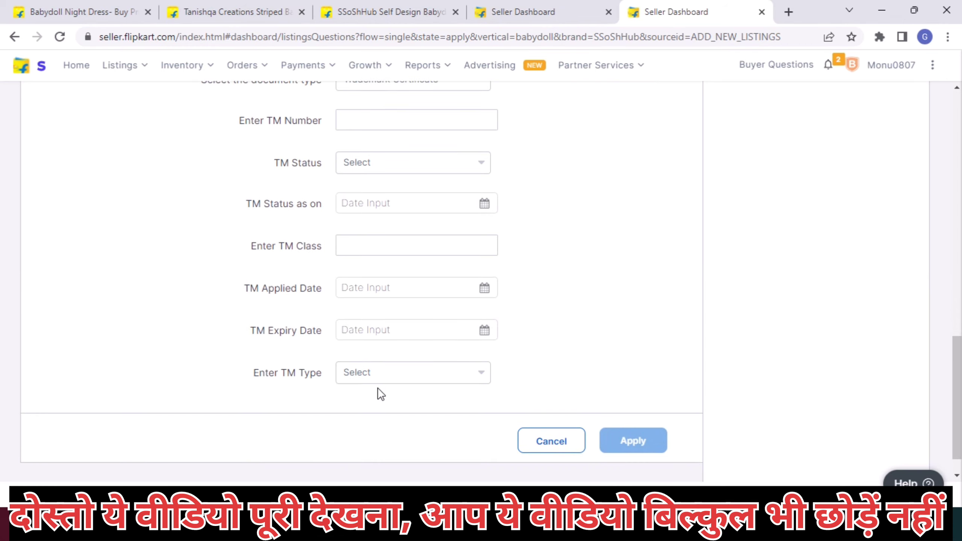
{"action": "left_click", "coordinate": [381, 379]}
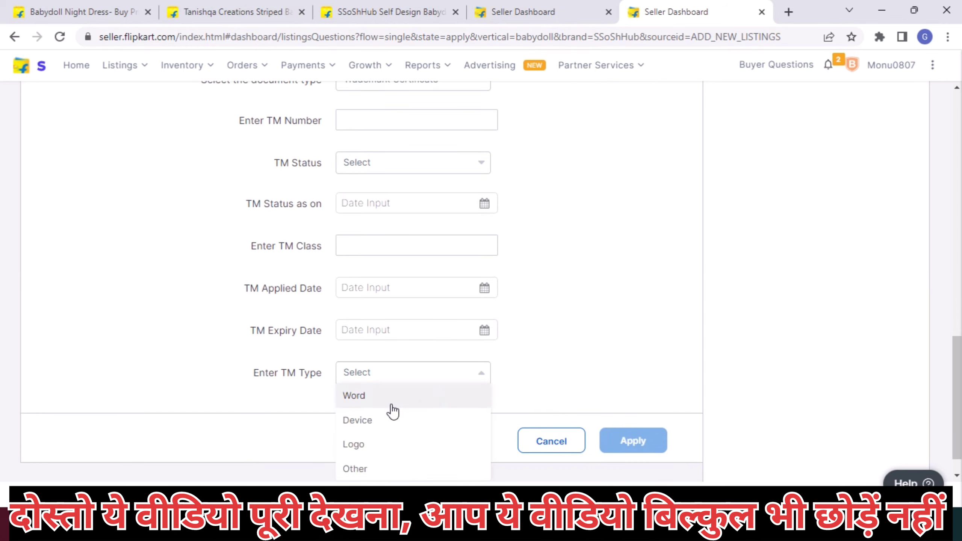
{"action": "left_click", "coordinate": [560, 313]}
{"action": "scroll", "coordinate": [362, 193], "scroll_direction": "up", "scroll_amount": 3}
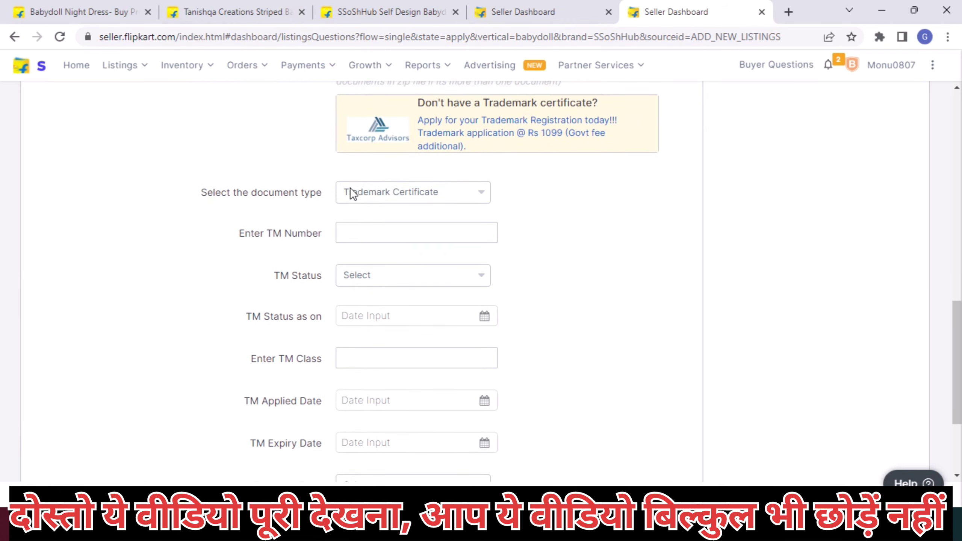
Change the document type to Brand Authorization Letter and check the BAL expiry date field it requires.
{"action": "left_click", "coordinate": [357, 196]}
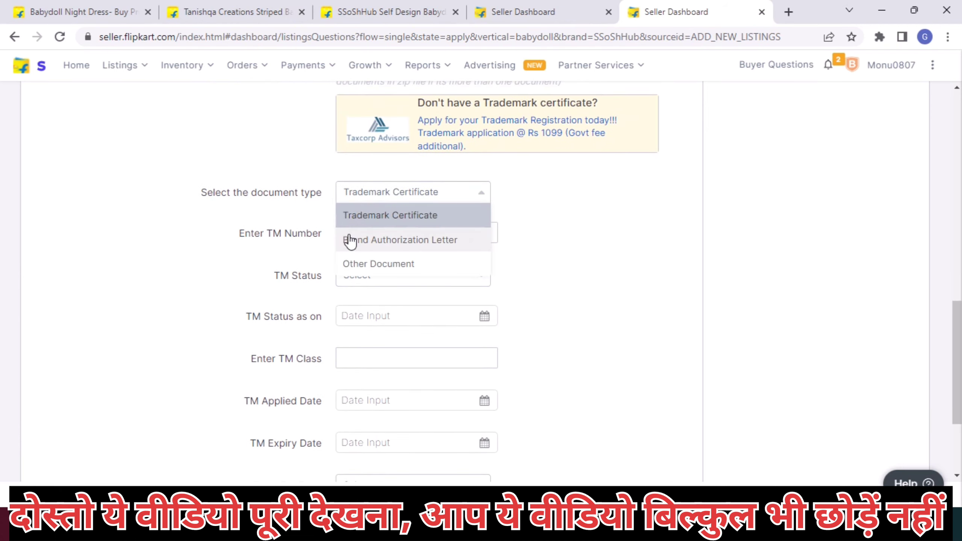
{"action": "left_click", "coordinate": [350, 239]}
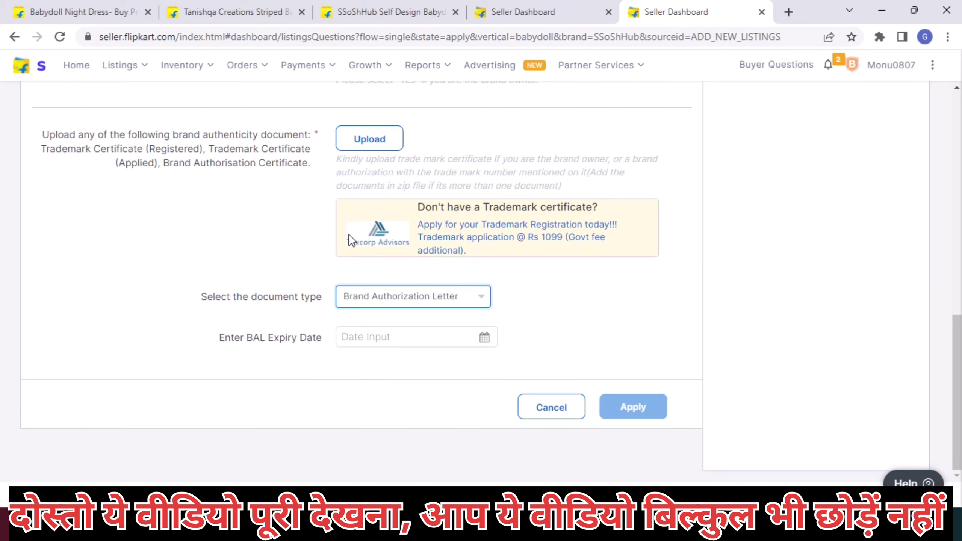
{"action": "left_click", "coordinate": [365, 344]}
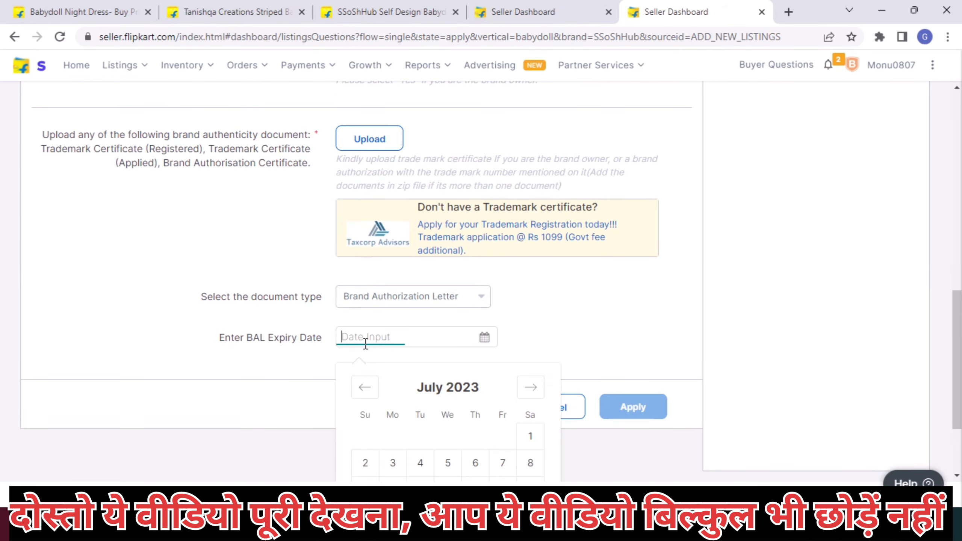
{"action": "left_click", "coordinate": [610, 305]}
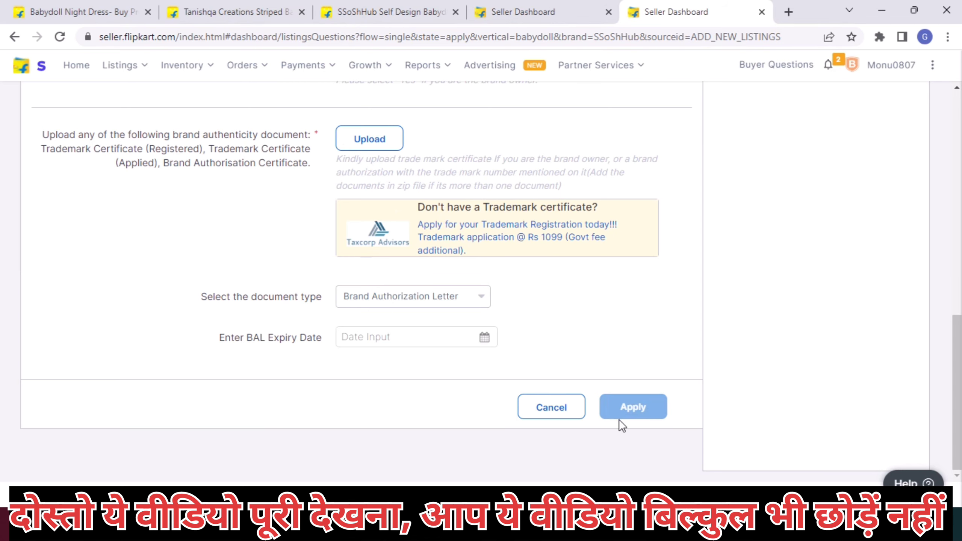
{"action": "left_click_drag", "start_coordinate": [953, 367], "coordinate": [953, 148]}
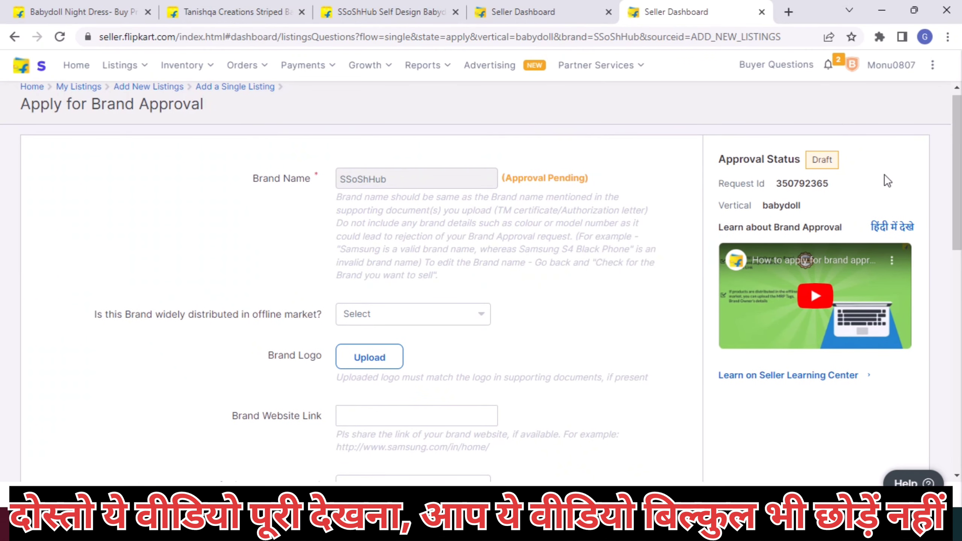